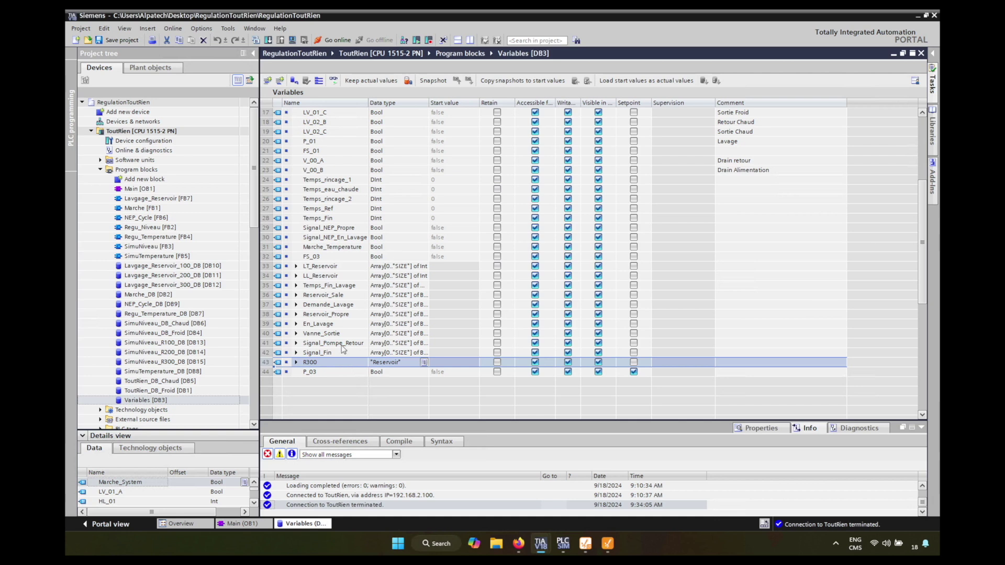
Highlight the reservoir array variables from LT_Reservoir through Signal_Fin in the Variables data block.
left_click(266, 266)
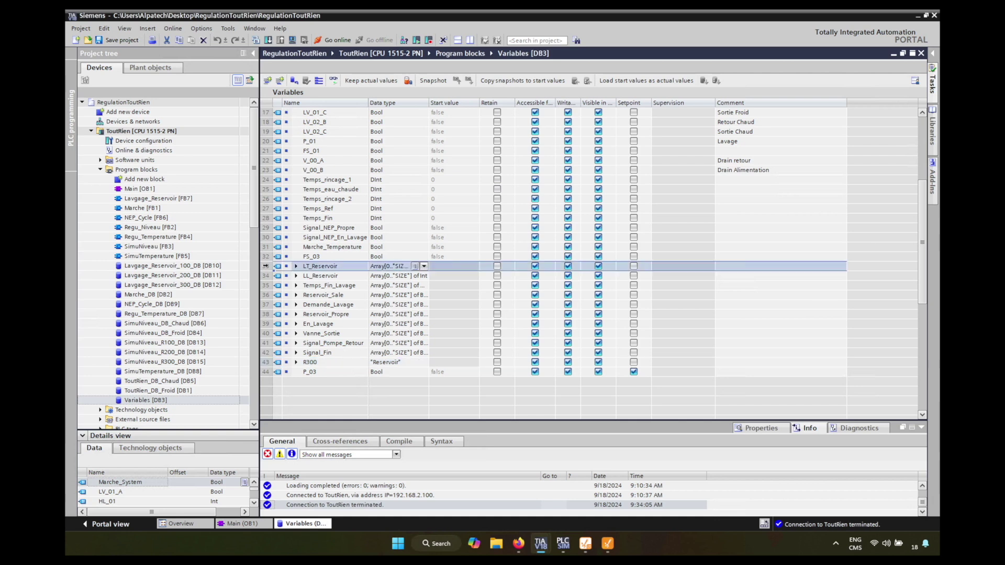
left_click(264, 353, "shift")
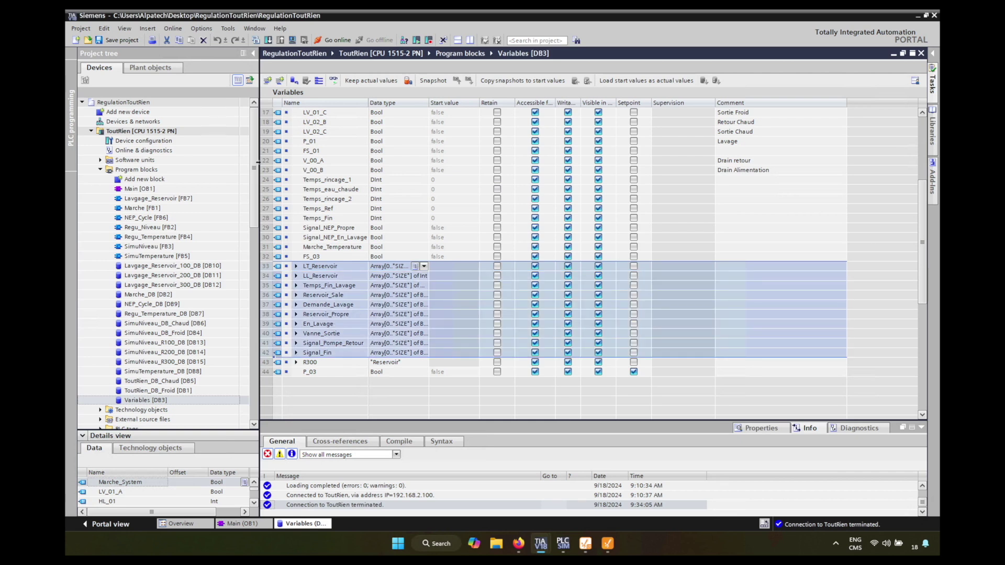
Load the ToutRien program into the simulated PLC from the Main [OB1] block and go online.
left_click(133, 190)
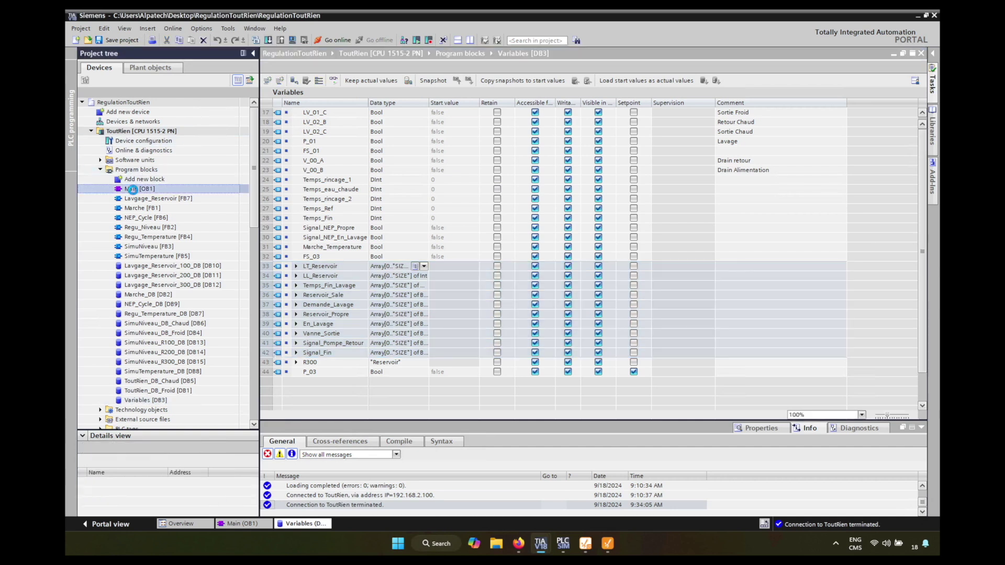
double_click(133, 190)
left_click(268, 40)
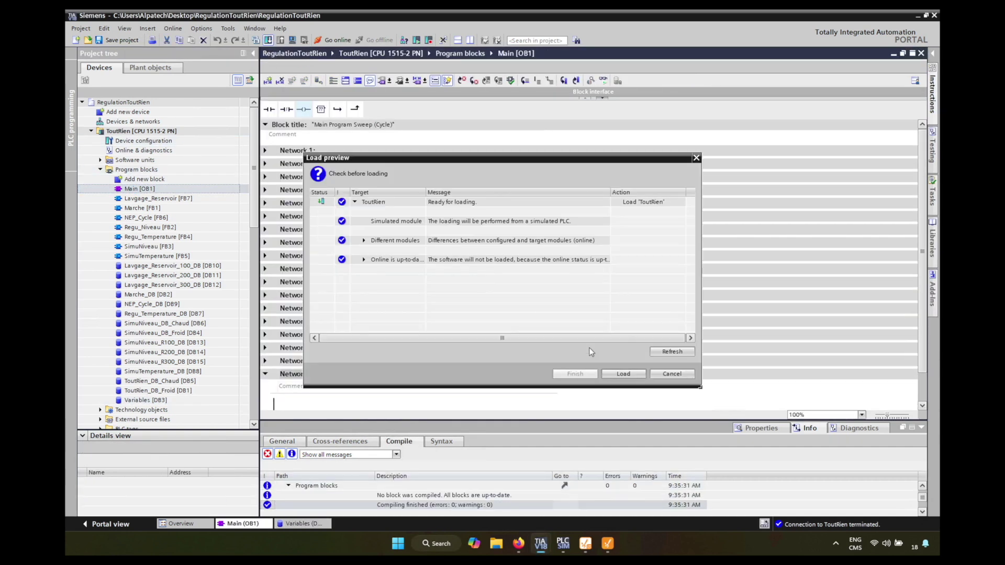
left_click(624, 375)
left_click(580, 375)
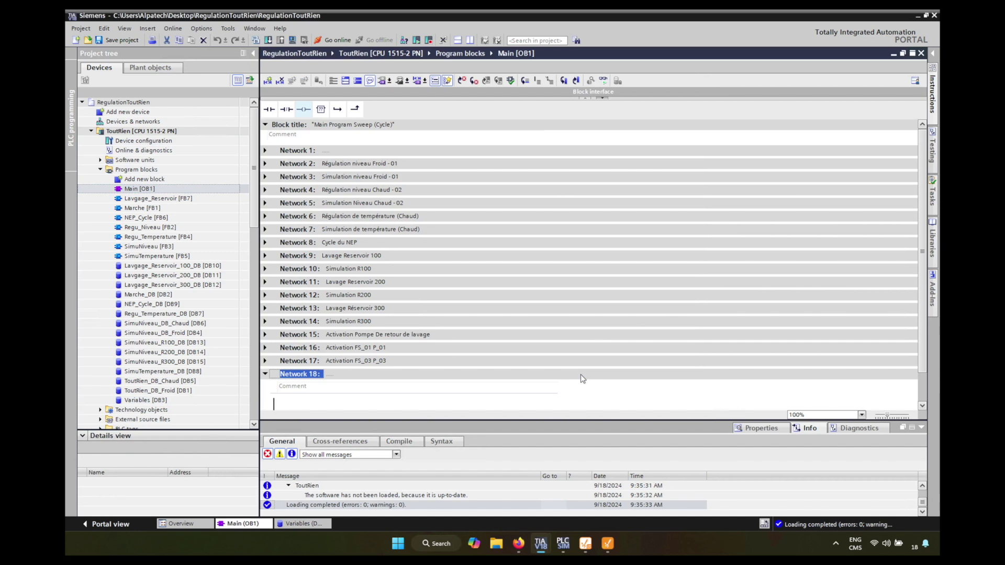
left_click(332, 40)
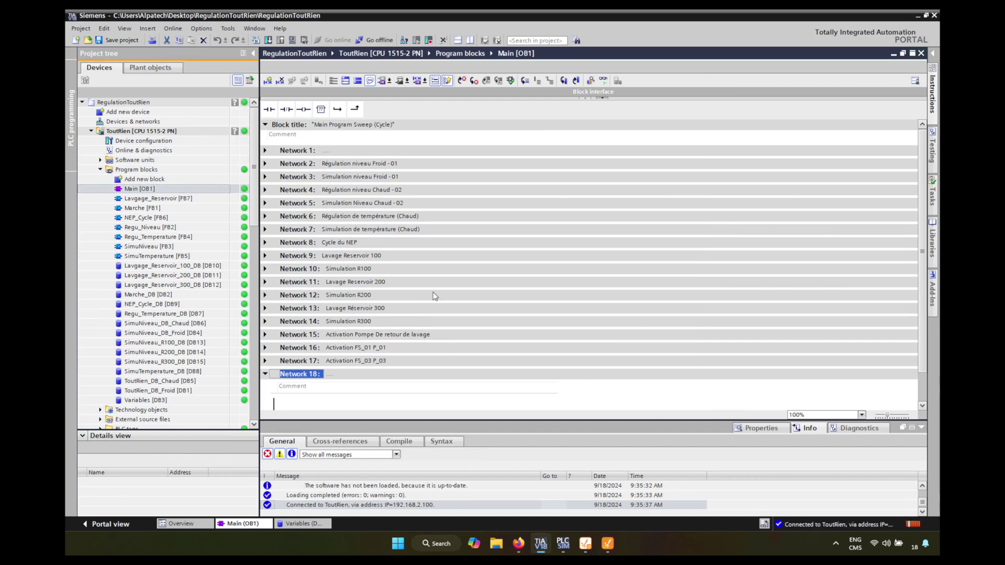
Switch to Ignition Designer and delete the ToutRien tag folder from the default provider.
left_click(609, 545)
left_click(90, 260)
key("Delete")
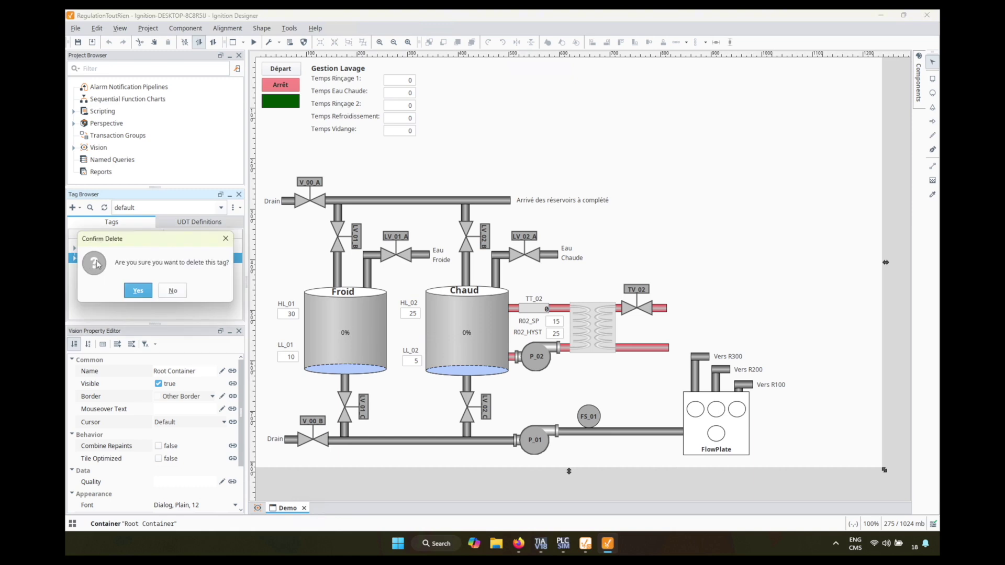
left_click(136, 288)
Import the ToutRien folder from the ToutRien OPC connection into the default provider's tags.
left_click(72, 208)
left_click(108, 222)
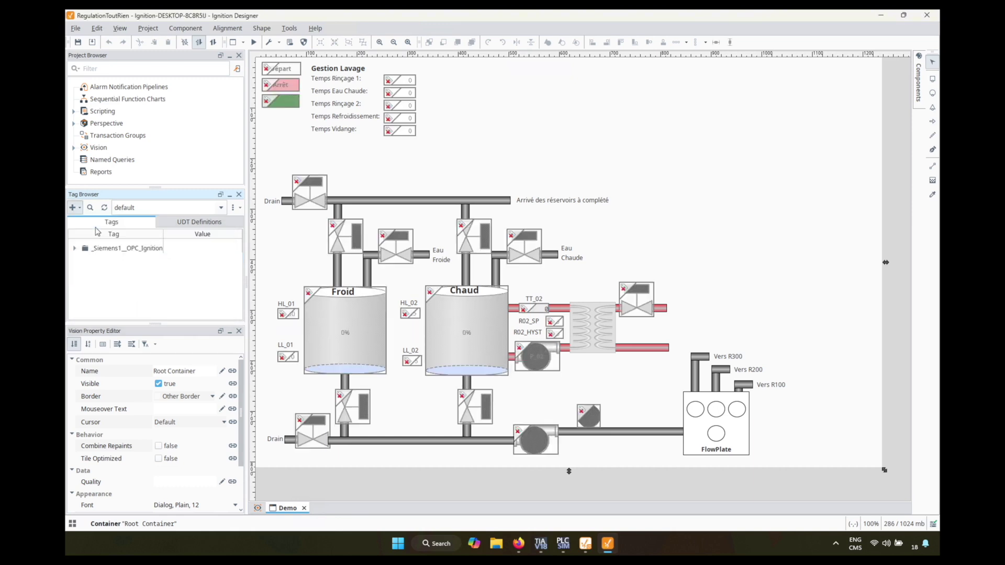
left_click(266, 222)
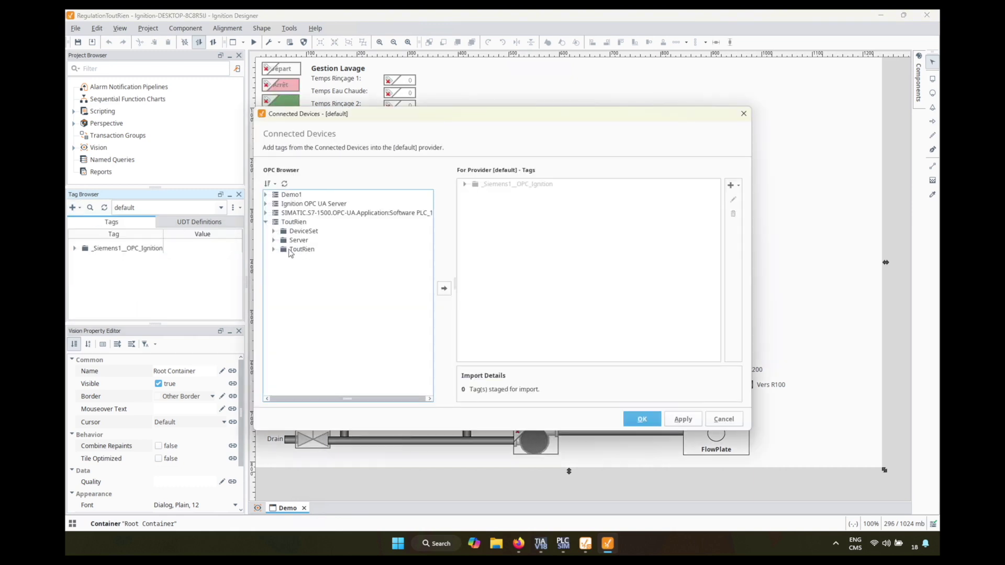
left_click(292, 251)
left_click(444, 288)
left_click(642, 419)
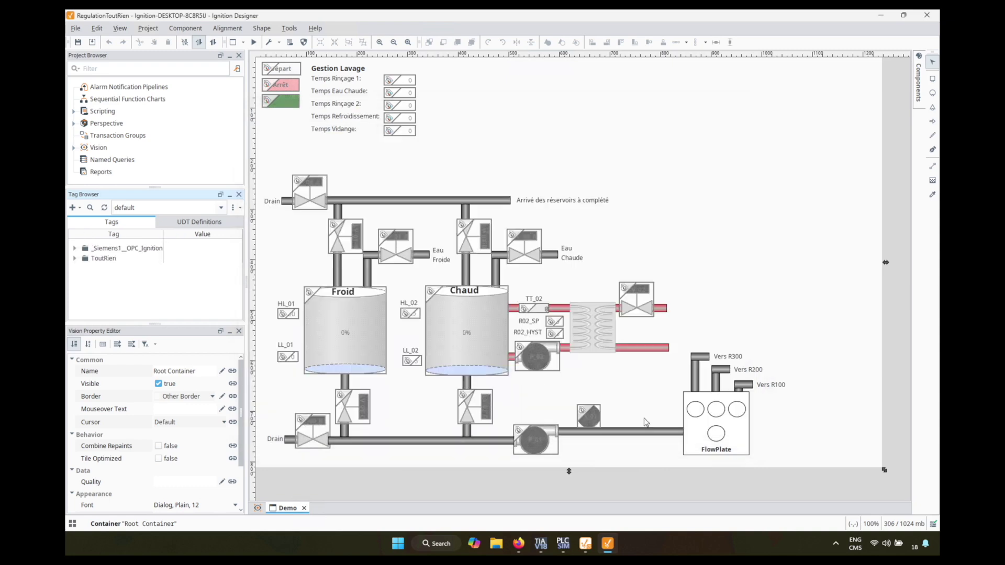
Create a new Vision template named R100_200.
left_click(74, 149)
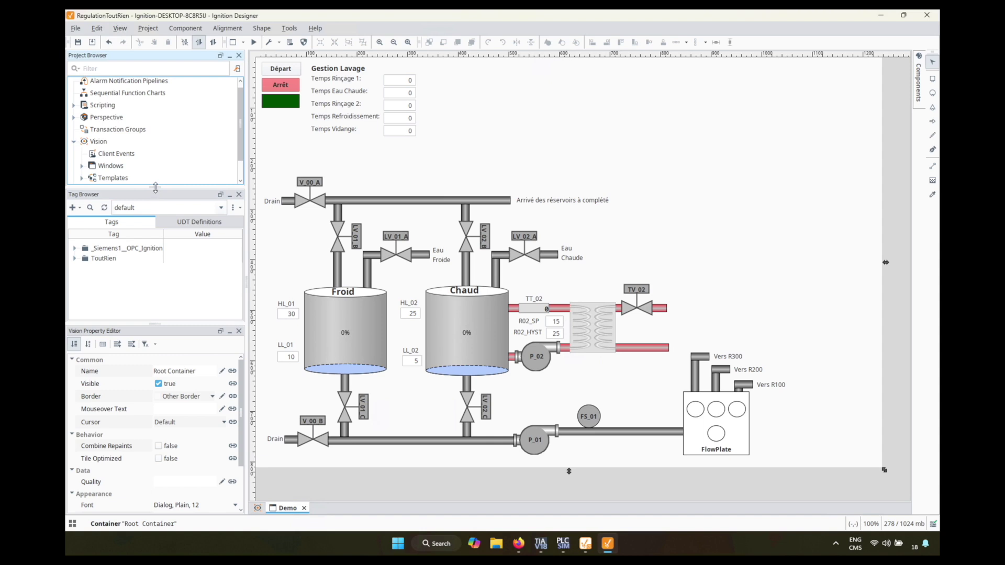
left_click_drag(156, 187, 156, 224)
left_click(82, 179)
left_click(115, 167)
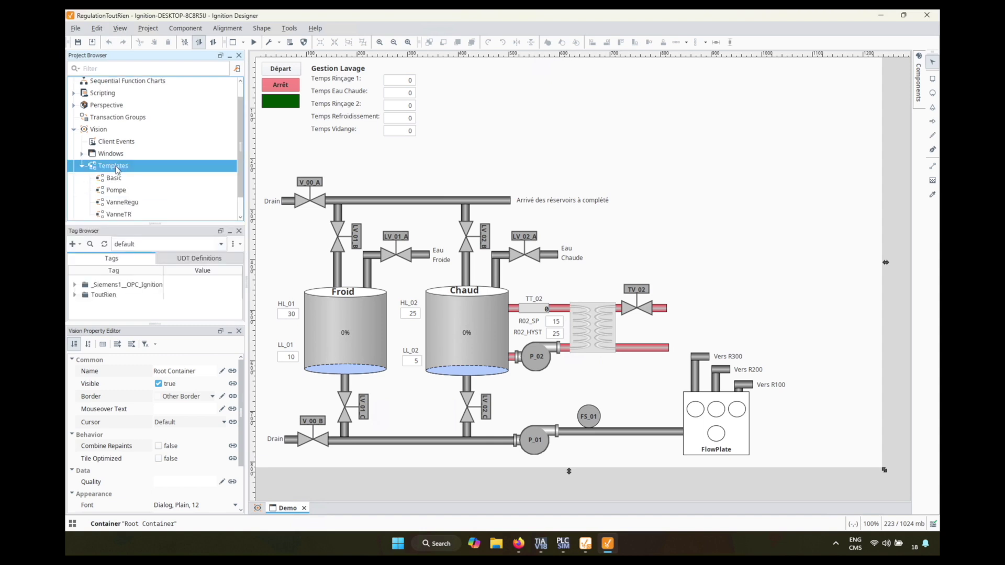
right_click(116, 169)
left_click(144, 174)
type("R100_200")
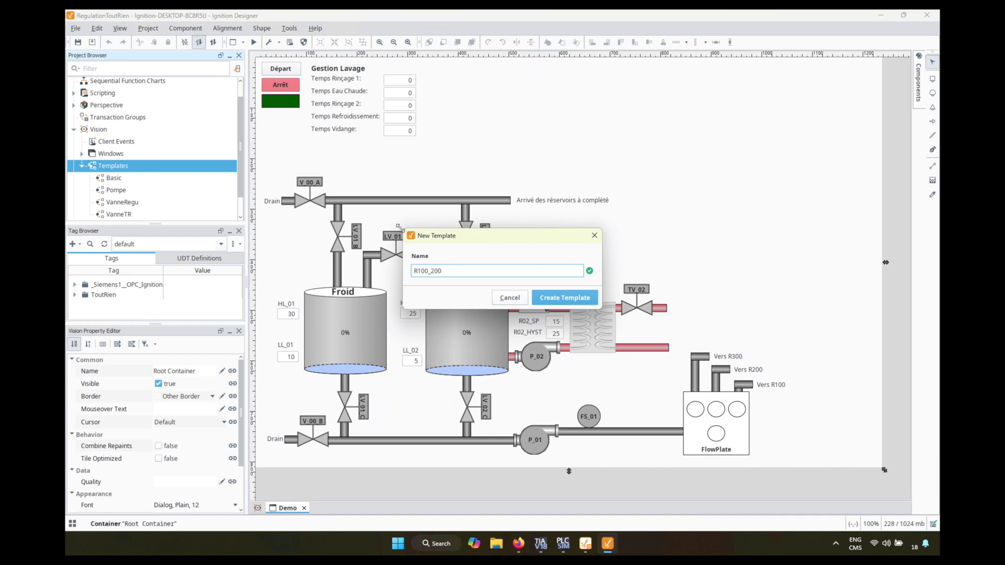
left_click(566, 299)
Set the R100_200 template's size to 300 × 250.
left_click(334, 43)
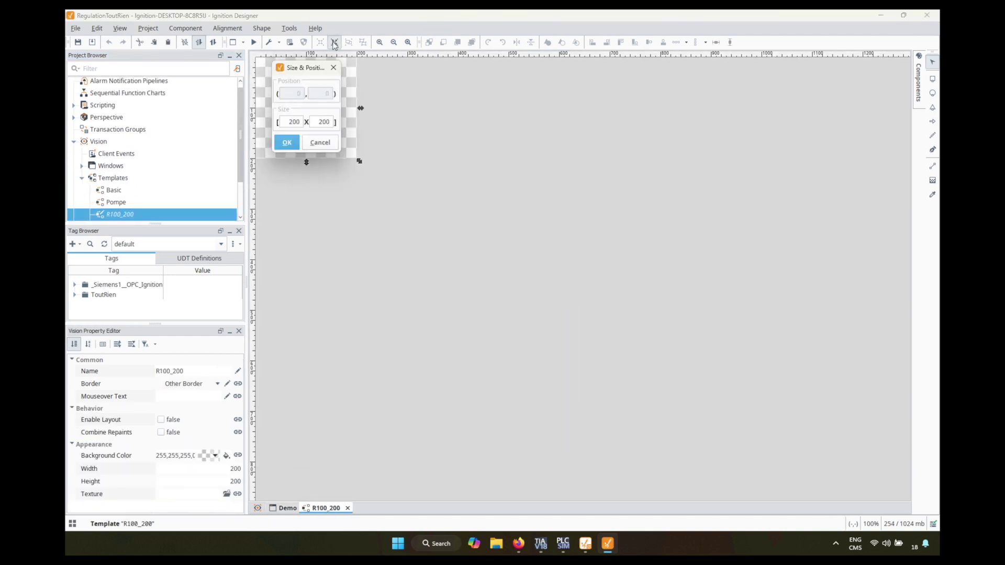
left_click(287, 120)
key("Tab")
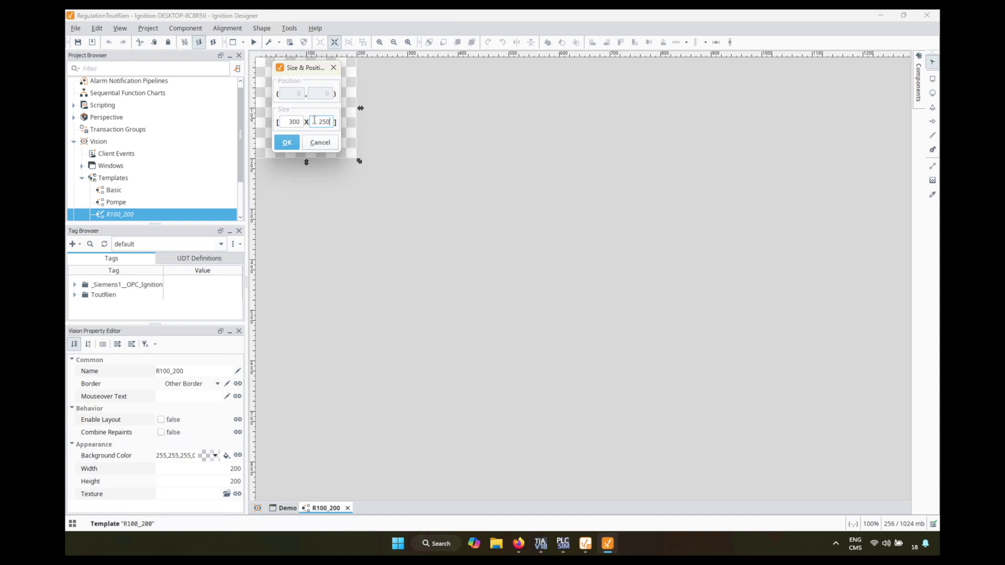
left_click(287, 142)
Copy the vertical pipe segment below valve LV_02_C in the Demo window into R100_200, placing it near the template's lower-right corner.
left_click(379, 43)
left_click(380, 43)
left_click(379, 42)
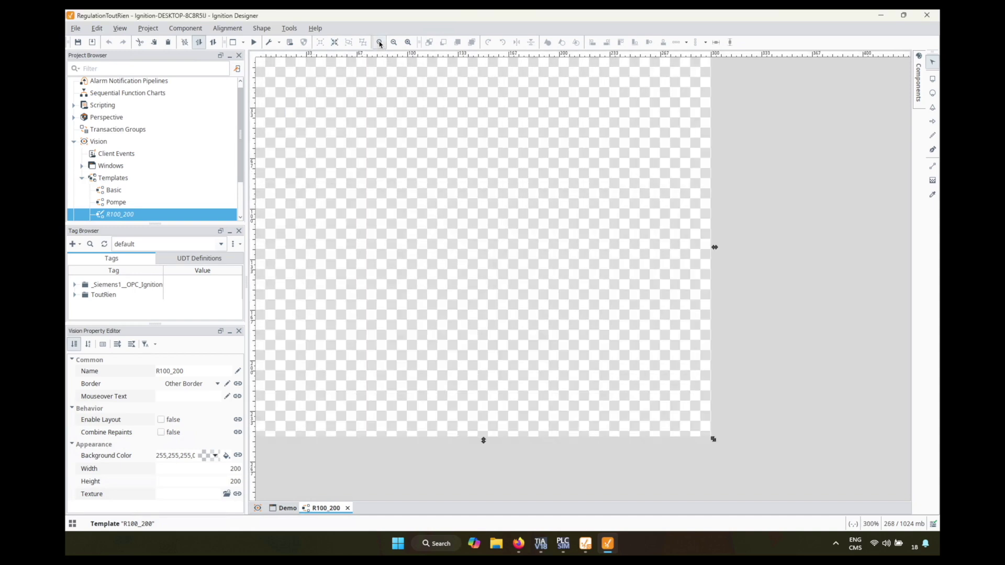
left_click(380, 43)
left_click(394, 42)
left_click(287, 508)
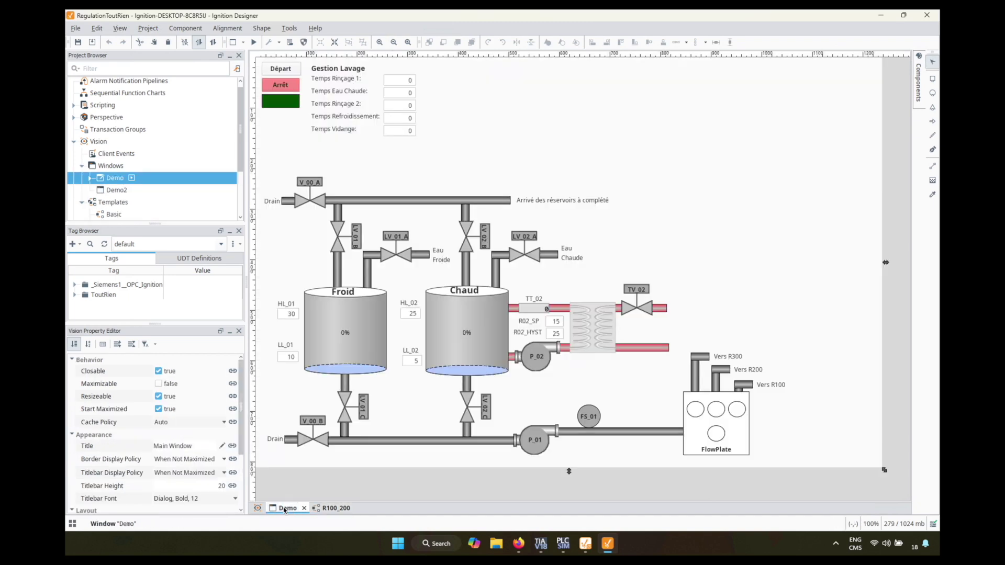
left_click(467, 433)
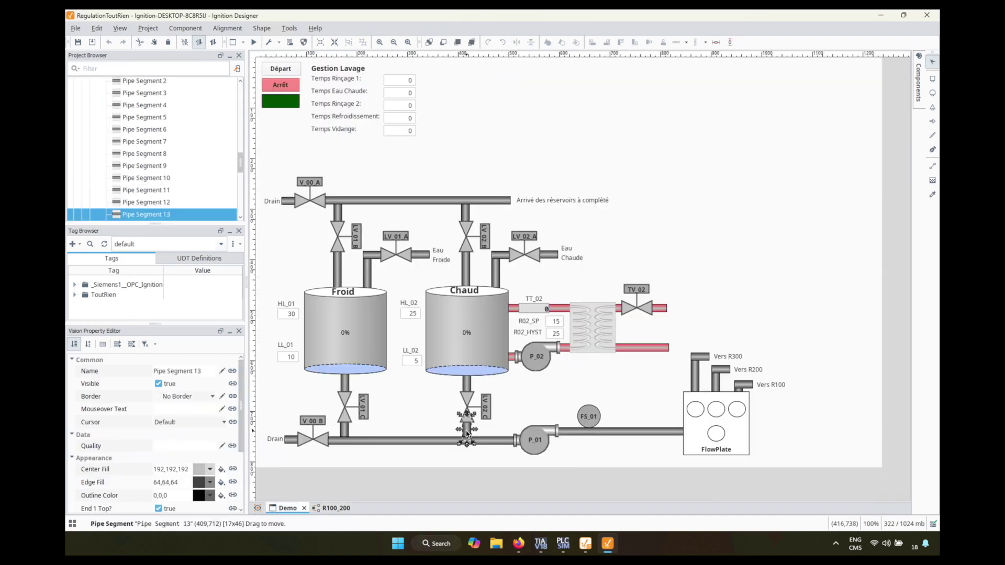
left_click(331, 508)
key("ctrl+v")
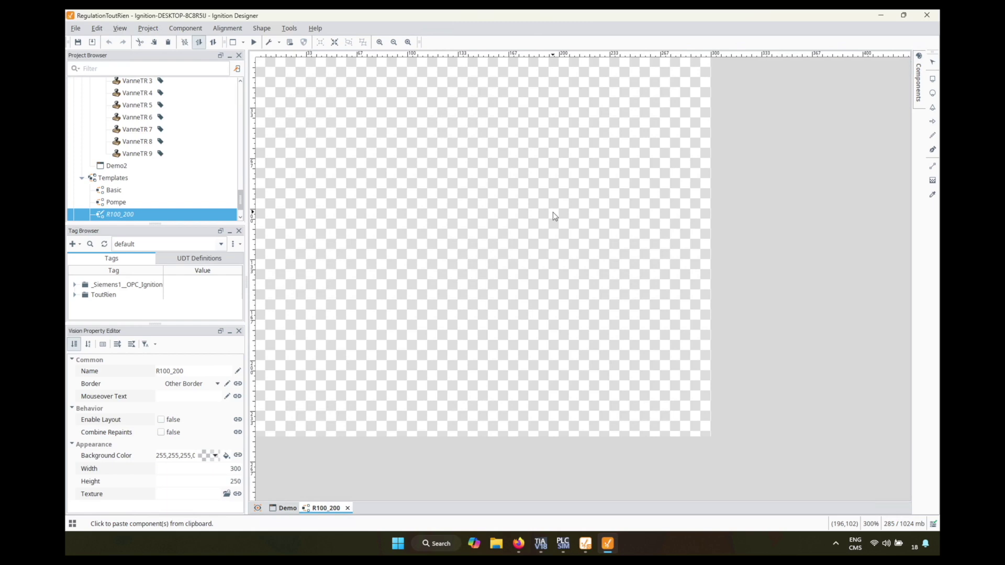
left_click(557, 287)
left_click_drag(560, 296, 624, 403)
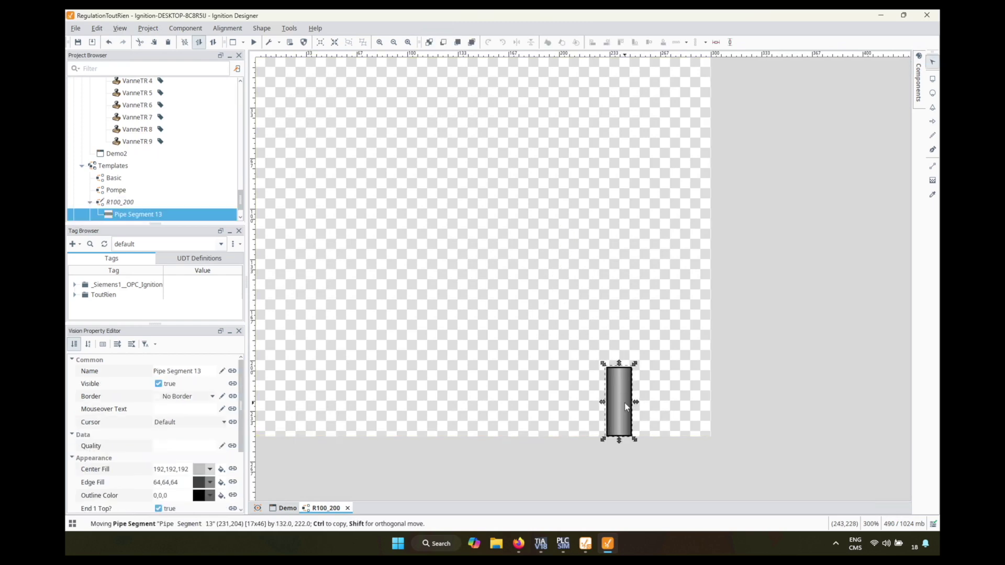
Find the Valve with actuator symbol in the basic Symbol Factory by searching "val" and place it in the template's empty left area.
mouse_move(919, 81)
left_click(821, 68)
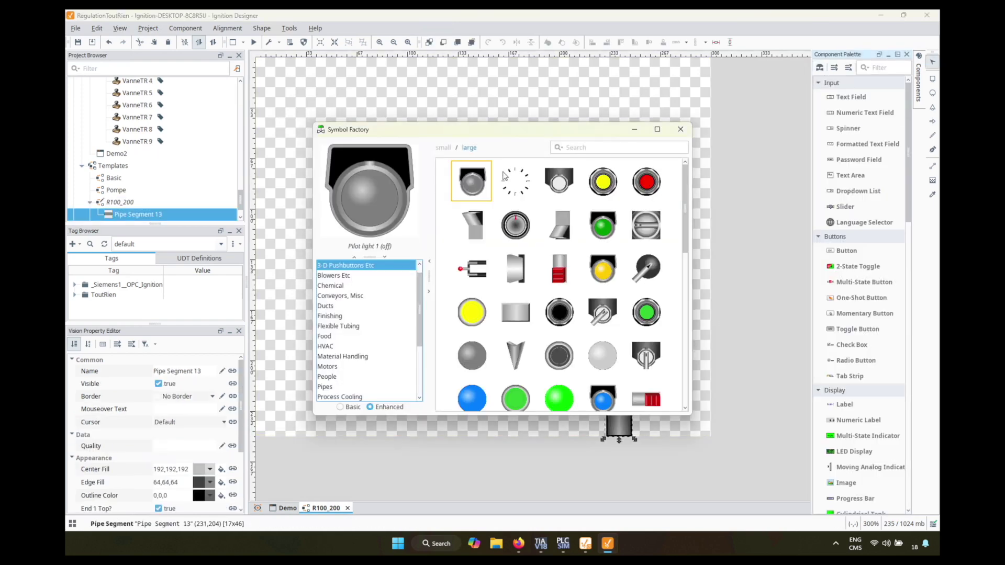
left_click(341, 407)
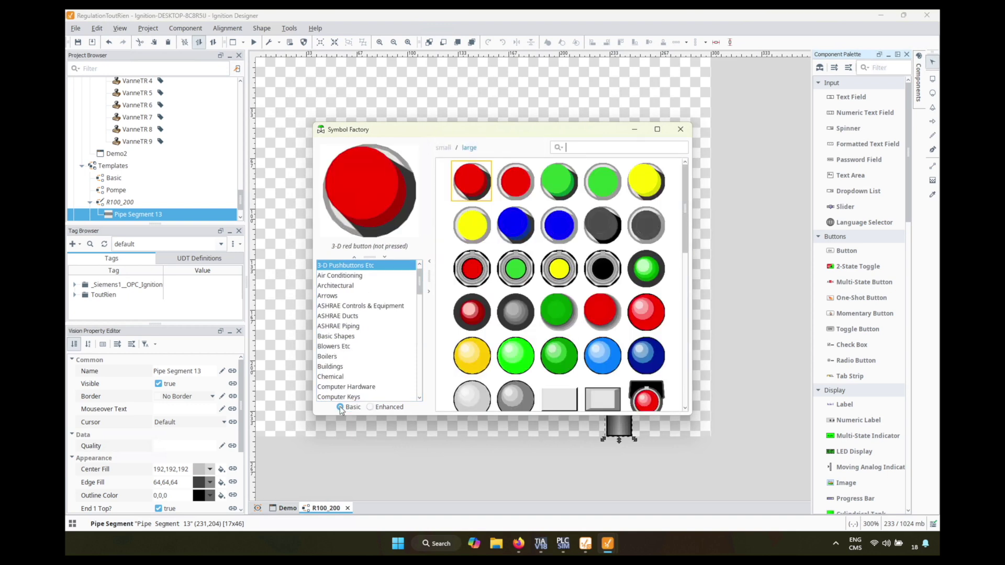
left_click(575, 147)
type("val")
left_click(460, 274)
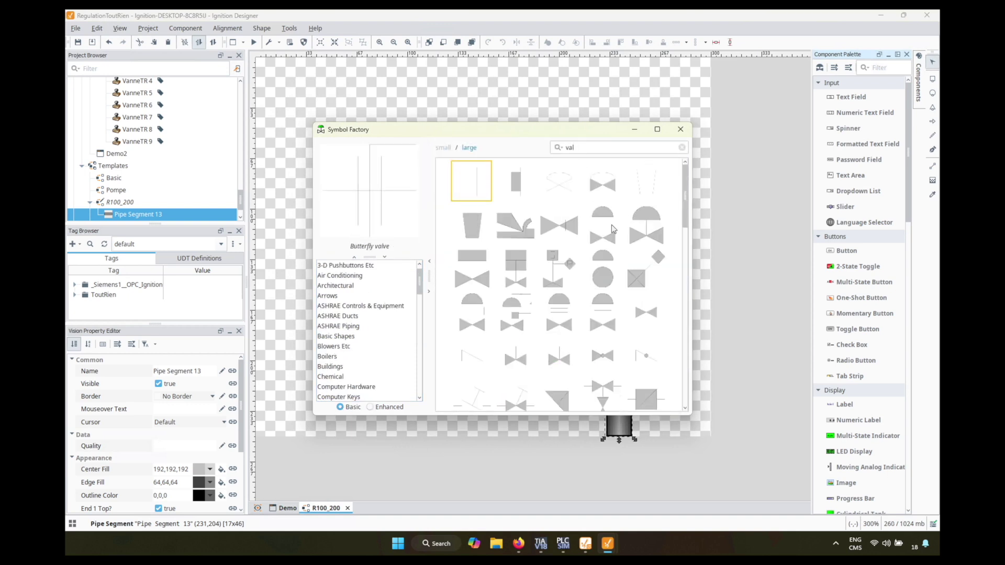
left_click_drag(483, 282, 280, 244)
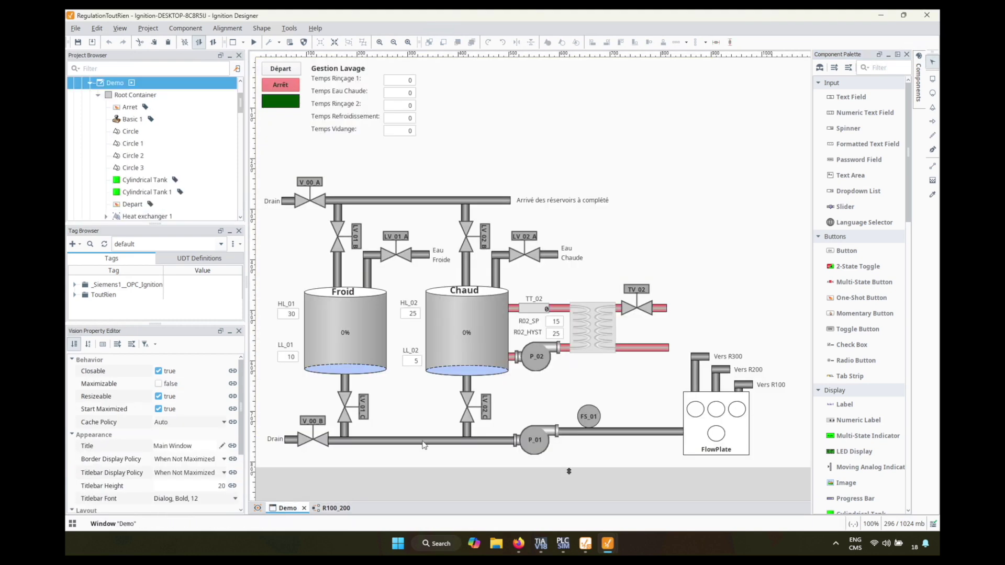
Check the size of valve LV_02_C in the Demo window and set the template's valve symbol to 70 × 70.
left_click(480, 411)
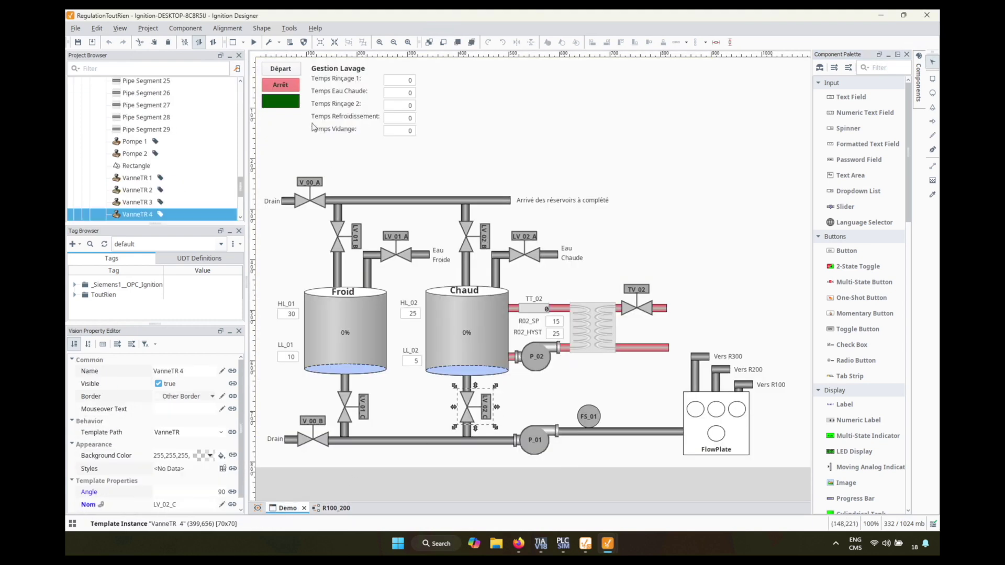
left_click(334, 42)
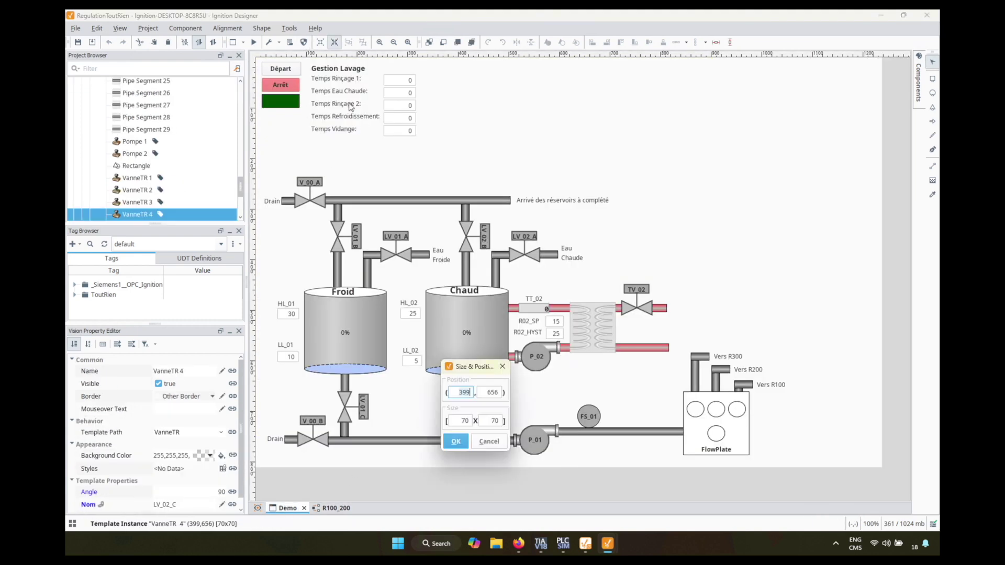
left_click(503, 366)
left_click(333, 509)
left_click(335, 42)
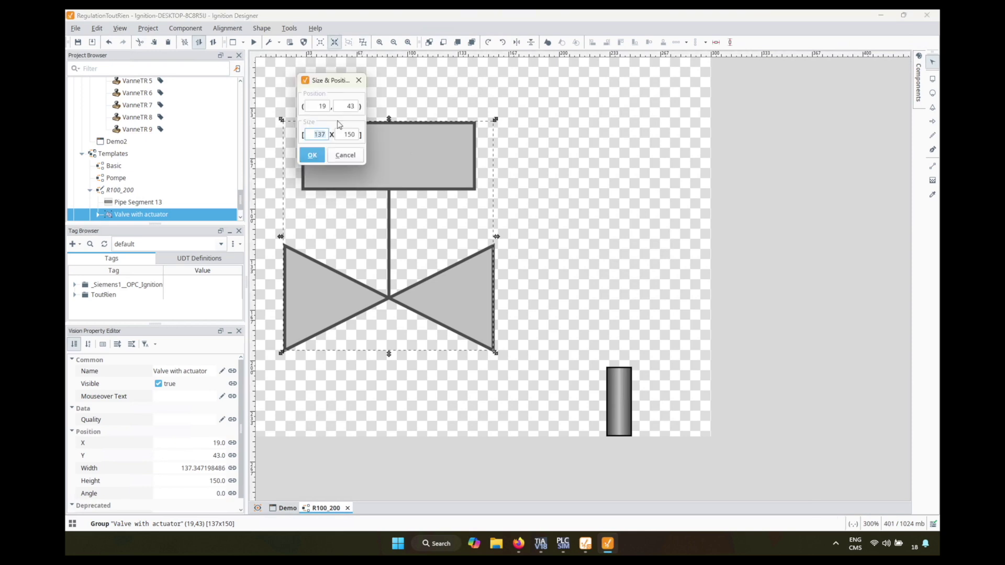
type("70")
left_click(322, 157)
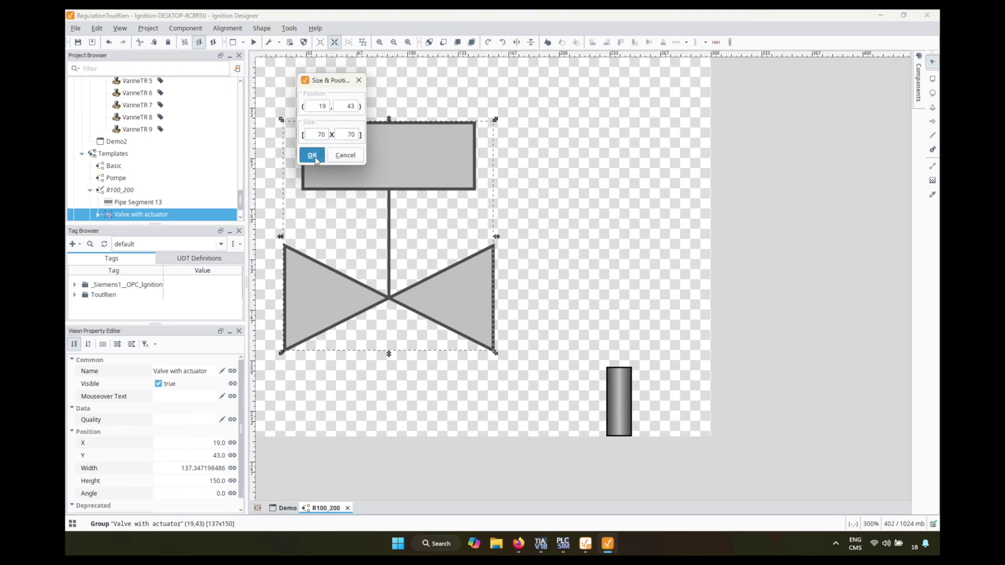
Rotate the valve symbol 90° and place it over the upper end of the pipe segment.
left_click(487, 42)
left_click_drag(307, 200, 616, 370)
Copy the pipe segment twice, placing one copy over the valve's upper end and the other near the template's top edge.
left_click(620, 410)
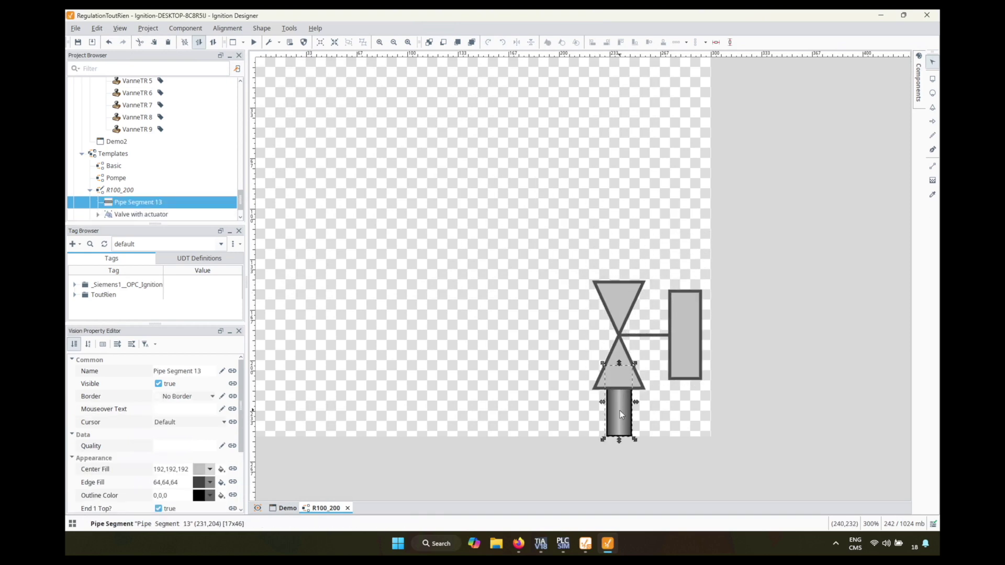
key("ctrl+c")
key("ctrl+v")
left_click_drag(627, 292, 621, 266)
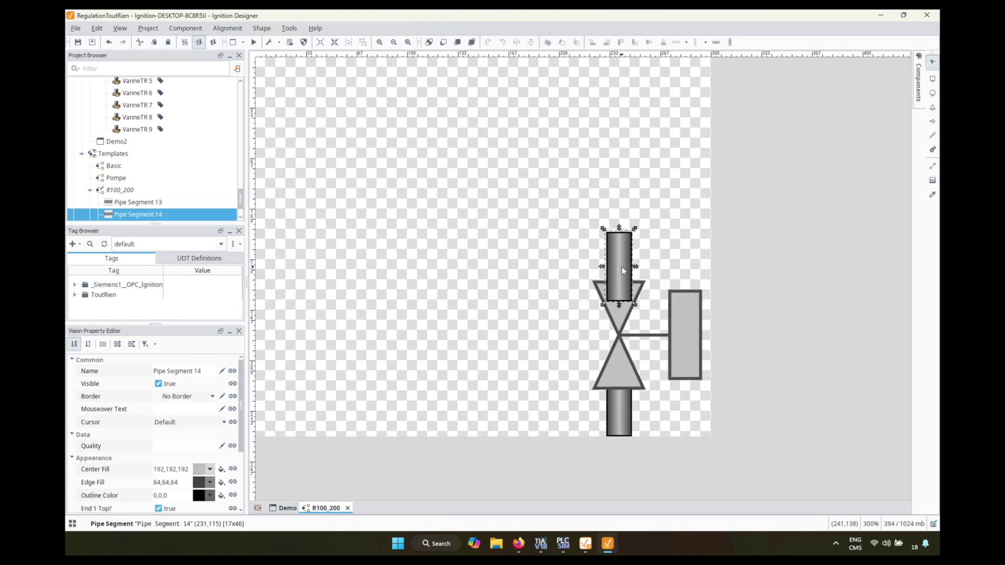
key("ctrl+v")
left_click_drag(627, 119, 619, 97)
Send the pipe segment at the valve's upper end behind the valve.
left_click(620, 262)
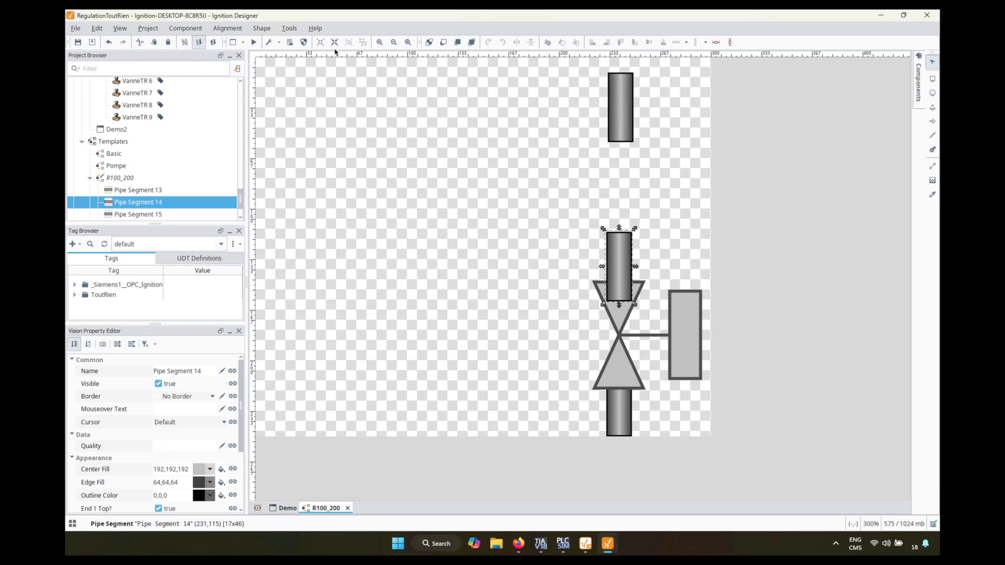
left_click(430, 42)
left_click(601, 213)
Add a Cylindrical Tank between the upper two pipe segments, sized about 123 × 108.
left_click(918, 97)
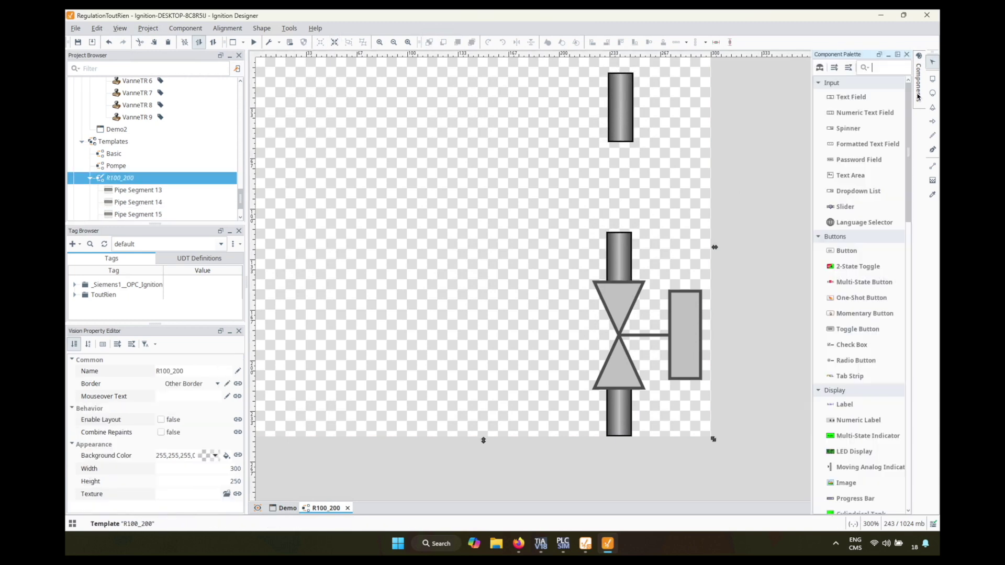
type("tan")
left_click_drag(869, 128, 498, 252)
left_click_drag(573, 335, 592, 168)
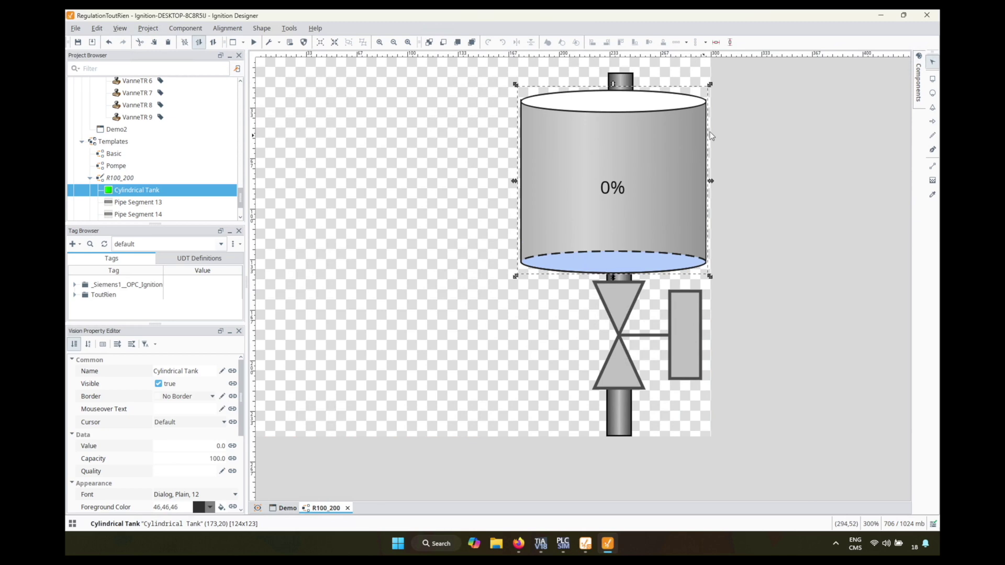
left_click_drag(712, 90, 708, 109)
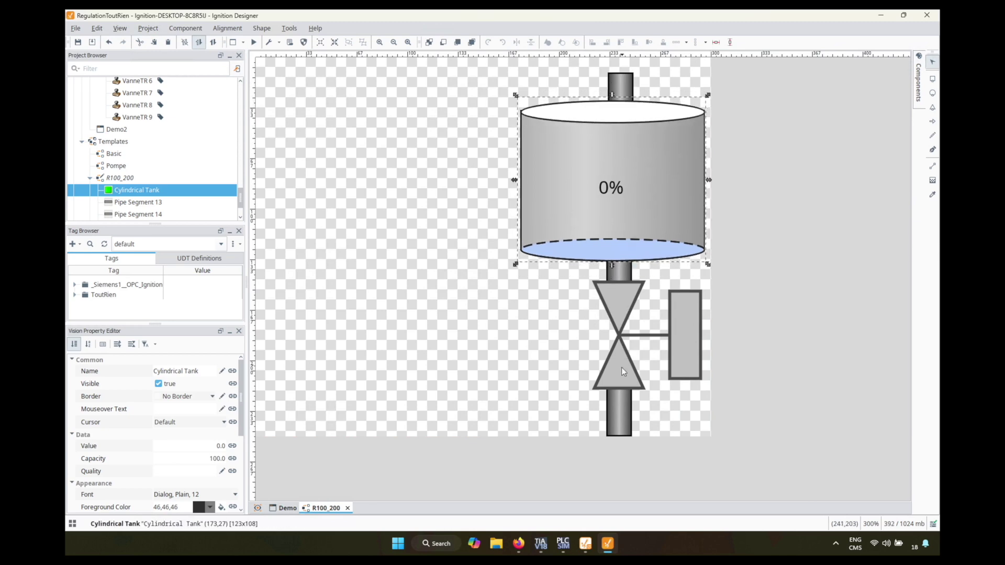
Move the valve symbol down over the lowest pipe segment, to about position (224, 164).
left_click(617, 409)
left_click_drag(619, 365, 619, 393)
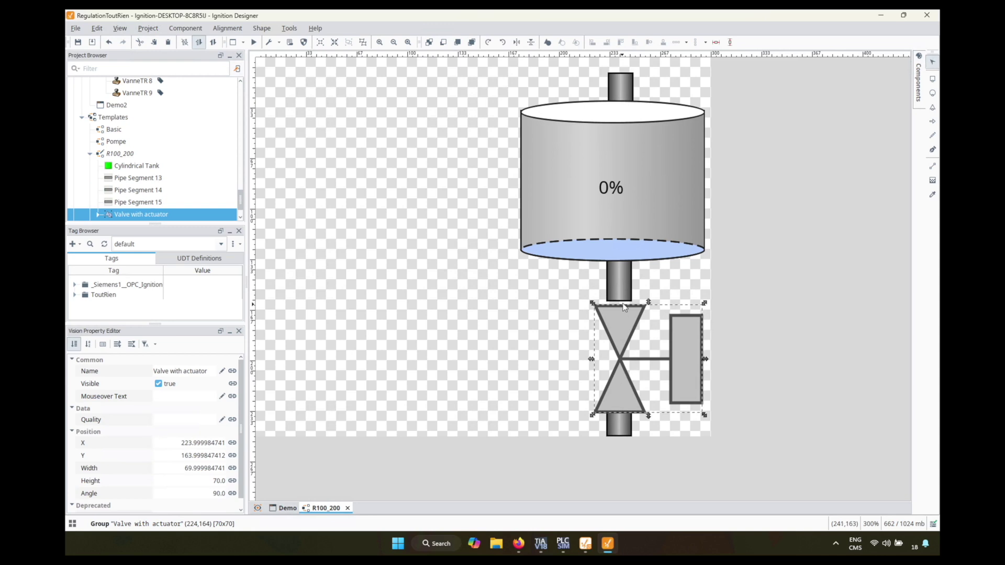
Move the cylindrical tank down to about (177, 38) and lower the uppermost pipe segment with it.
left_click(620, 274)
left_click_drag(649, 240, 655, 257)
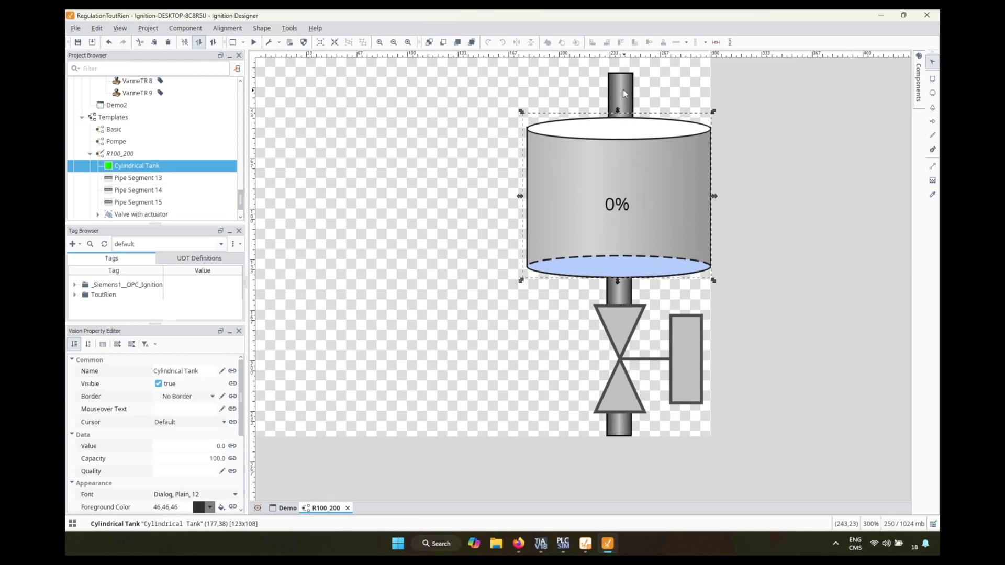
left_click_drag(622, 89, 622, 106)
key("Escape")
Add a label reading "De la FlowPlate" above the top pipe segment, sized about 102 × 20.
left_click(920, 89)
left_click_drag(838, 97, 606, 93)
left_click(176, 464)
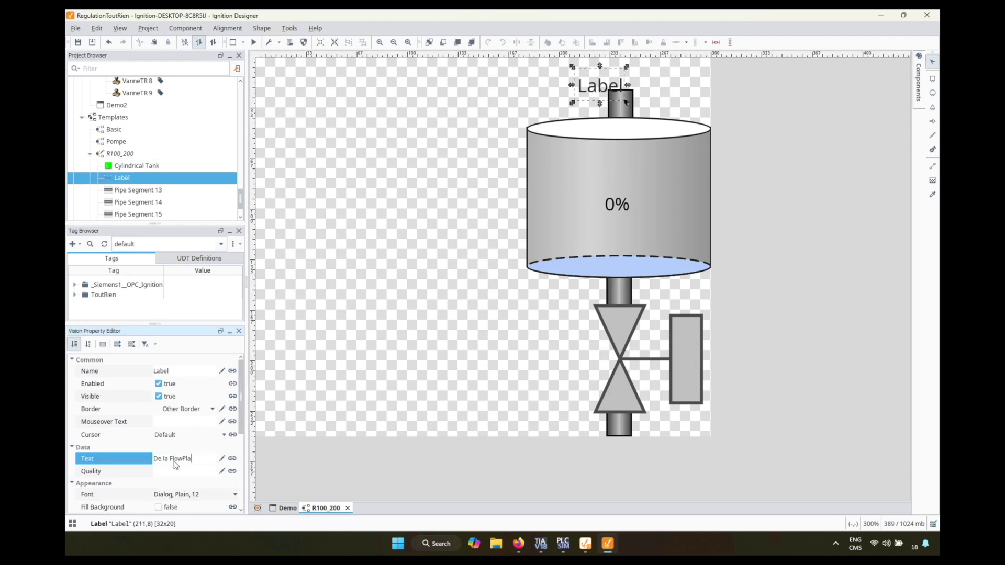
key("Return")
left_click_drag(600, 86, 501, 84)
left_click_drag(530, 83, 585, 84)
Set the FlowPlate label's horizontal alignment and horizontal text position to Center and adjust its place above the pipe.
left_click_drag(241, 406, 244, 463)
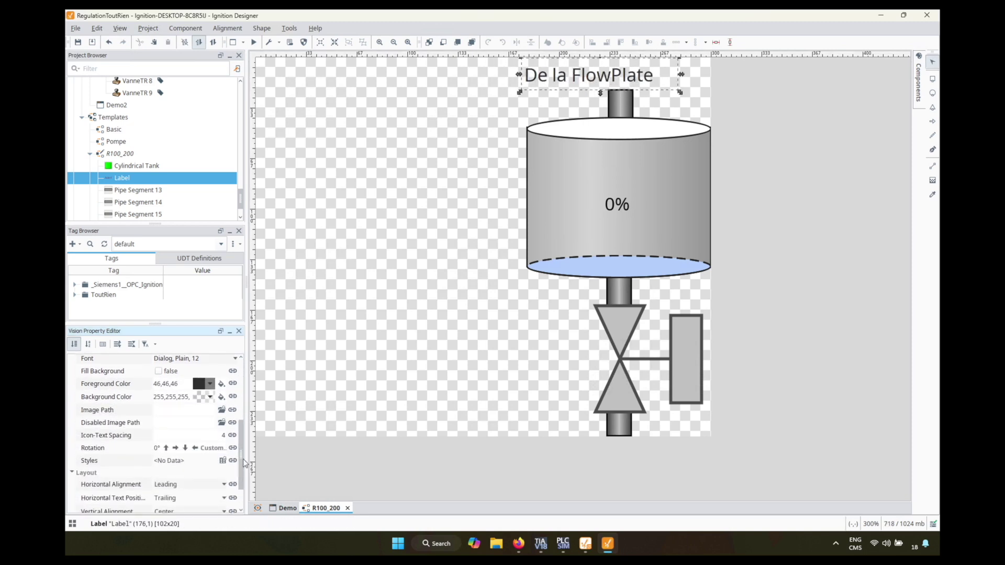
scroll(235, 473, "down", 3)
left_click(224, 442)
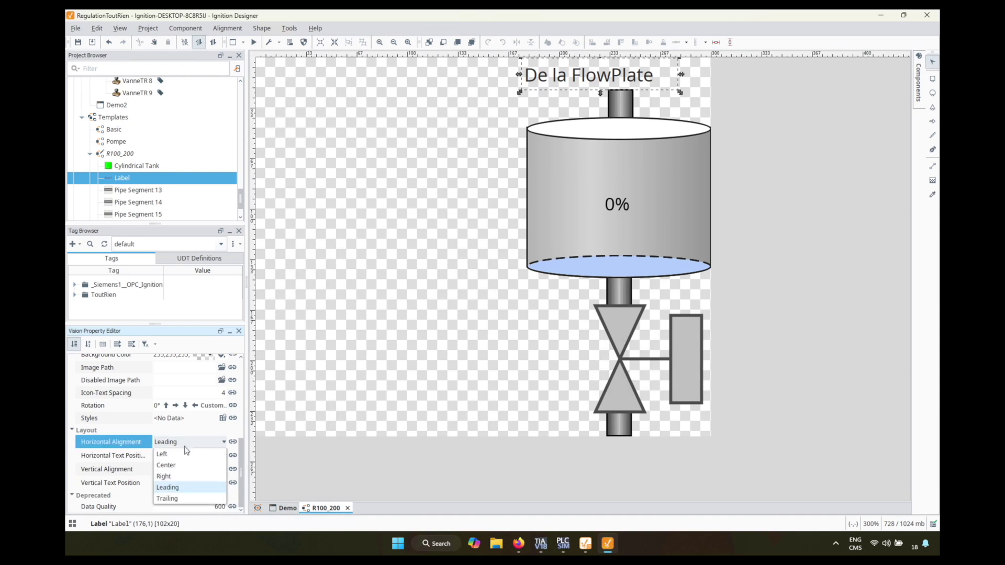
left_click(167, 465)
left_click(189, 456)
left_click(166, 479)
left_click_drag(542, 189, 576, 70)
left_click(495, 104)
Align the label, tank, pipe segments and valve on a common vertical centre line.
left_click_drag(477, 61, 761, 454)
left_click(663, 43)
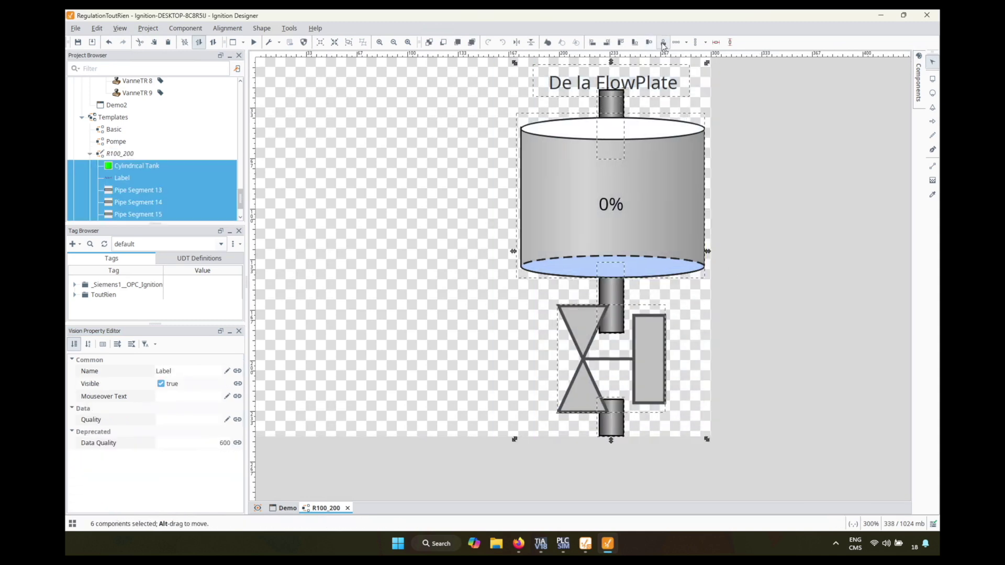
left_click(531, 375)
Nudge the valve symbol right to about X 219 so its body lines up with the pipe segments.
left_click(582, 367)
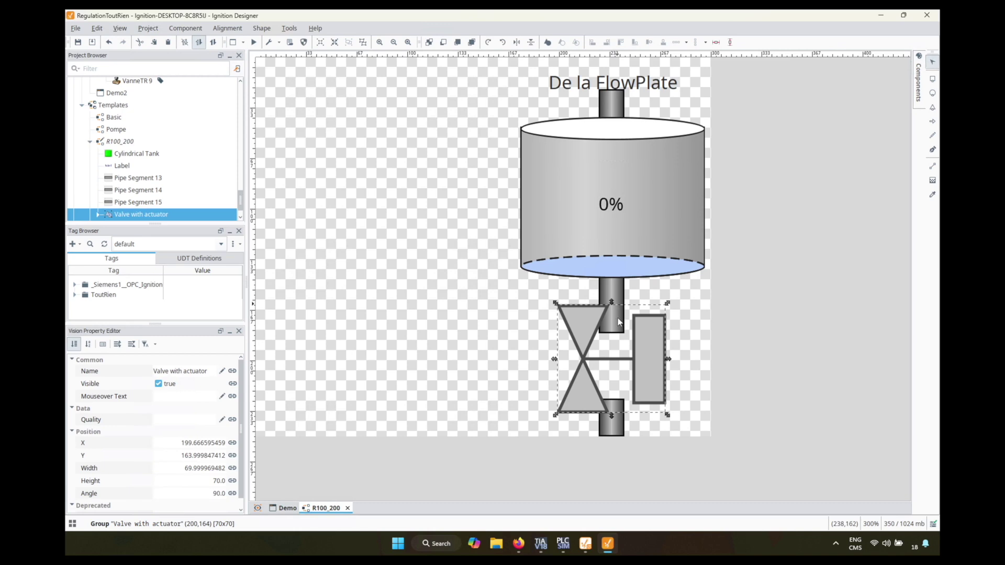
key("Right")
key("Right")
key("Right")
key("Right")
key("Right")
key("Right")
key("Right")
key("Right")
key("Right")
key("Right")
key("Right")
key("Right")
key("Right")
key("Right")
key("Right")
key("Right")
key("Right")
key("Right")
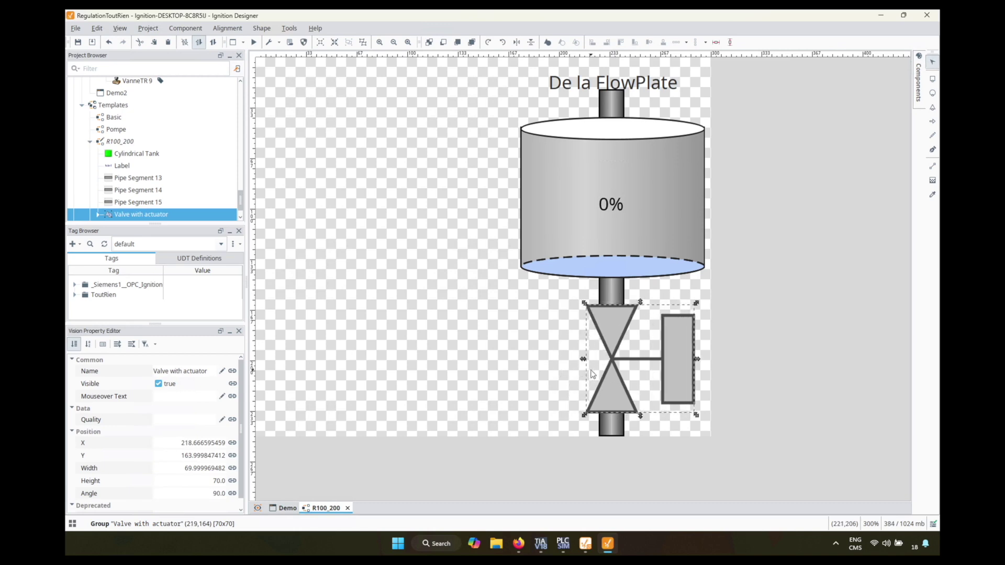
left_click(528, 352)
Raise the FlowPlate label slightly and shift all six components right until the tank meets the template's right edge.
left_click_drag(572, 86, 573, 80)
left_click(491, 111)
left_click_drag(449, 73, 806, 488)
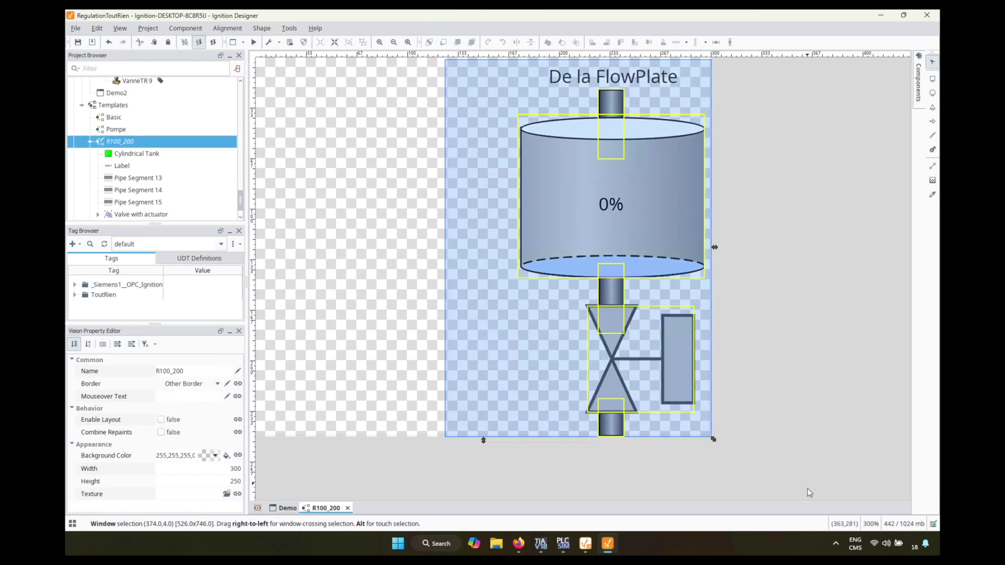
left_click(596, 78, "ctrl")
key("Right")
key("Right")
key("Right")
key("Right")
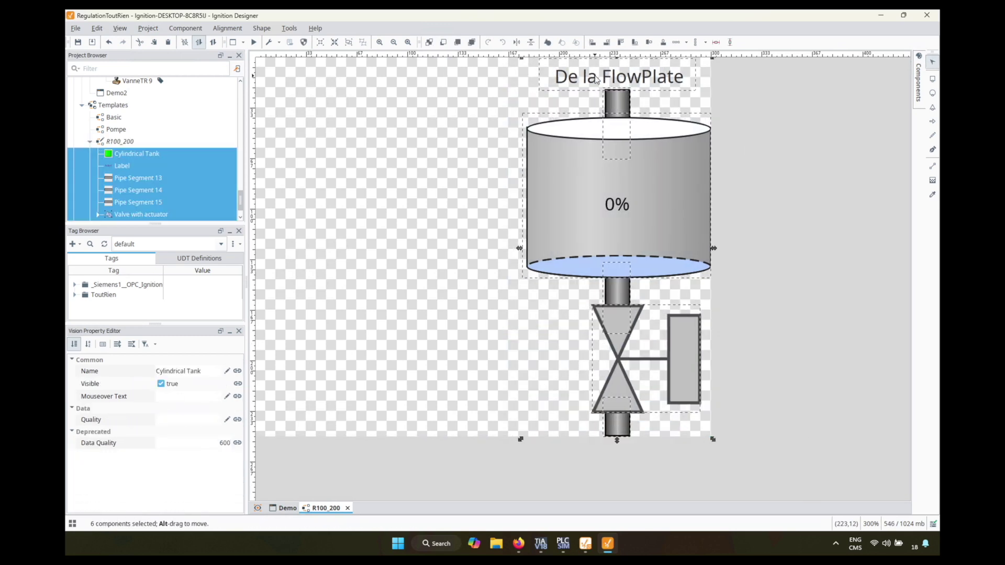
left_click(446, 195)
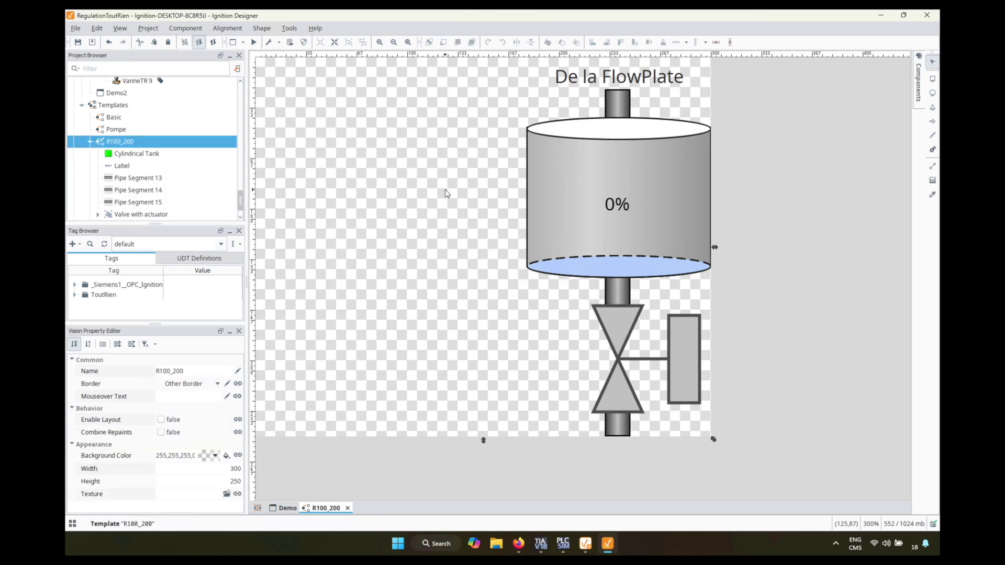
Add a label reading "Lavage Réservoir" in the template's top-left corner at (0, 0).
left_click(919, 78)
left_click(844, 125)
left_click(278, 72)
left_click_drag(283, 77, 276, 68)
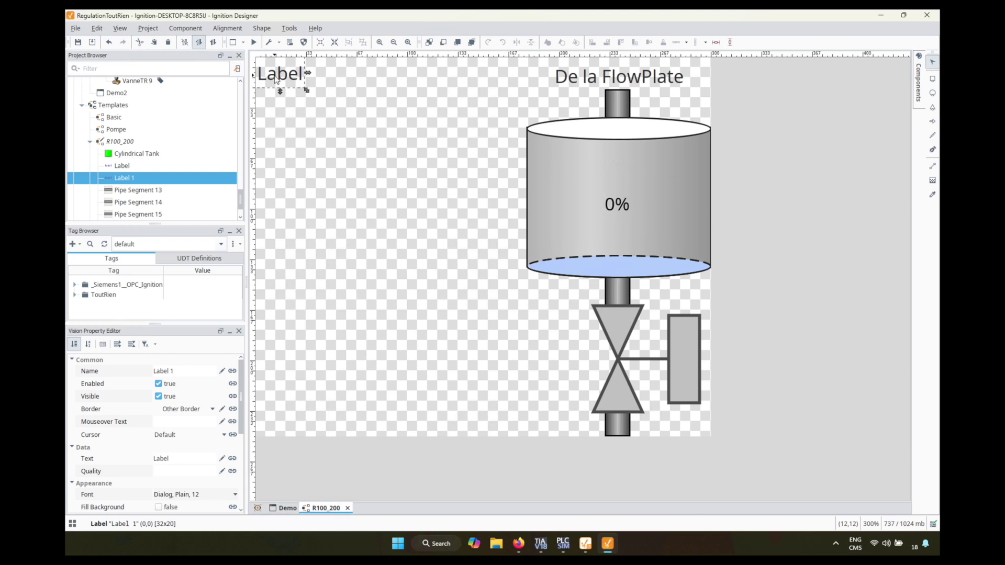
left_click(176, 463)
type("Lavage Réservoir")
Set the "Lavage Réservoir" label's font to bold, size 14, and widen it to about 124 to fit the text.
scroll(175, 462, "down", 3)
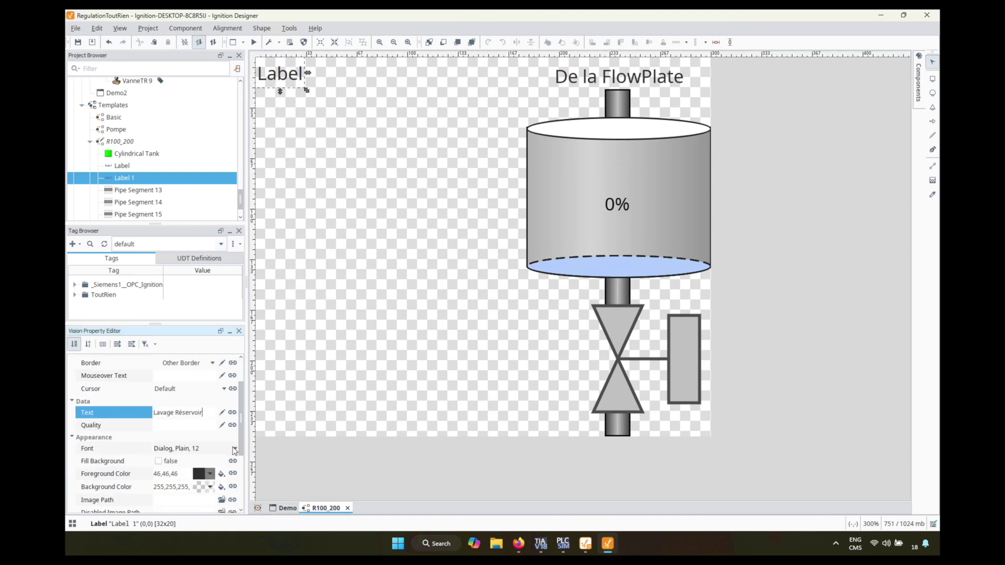
left_click(235, 449)
left_click(181, 395)
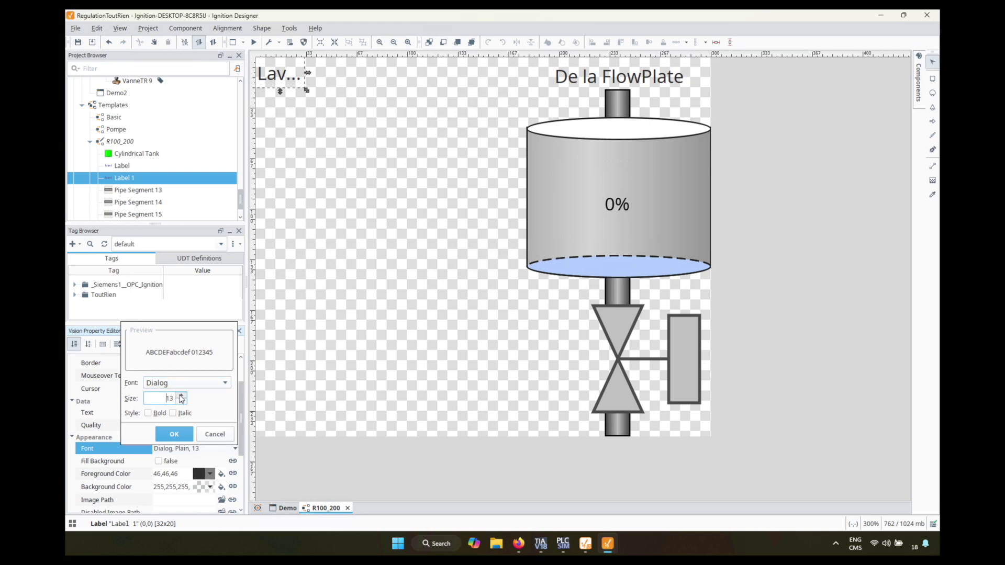
left_click(148, 413)
left_click(174, 435)
left_click_drag(307, 72, 446, 77)
left_click(235, 449)
left_click(181, 393)
left_click(174, 432)
Duplicate the title label, set the copy's text to "###" and place it directly right of the title.
key("ctrl+c")
key("ctrl+v")
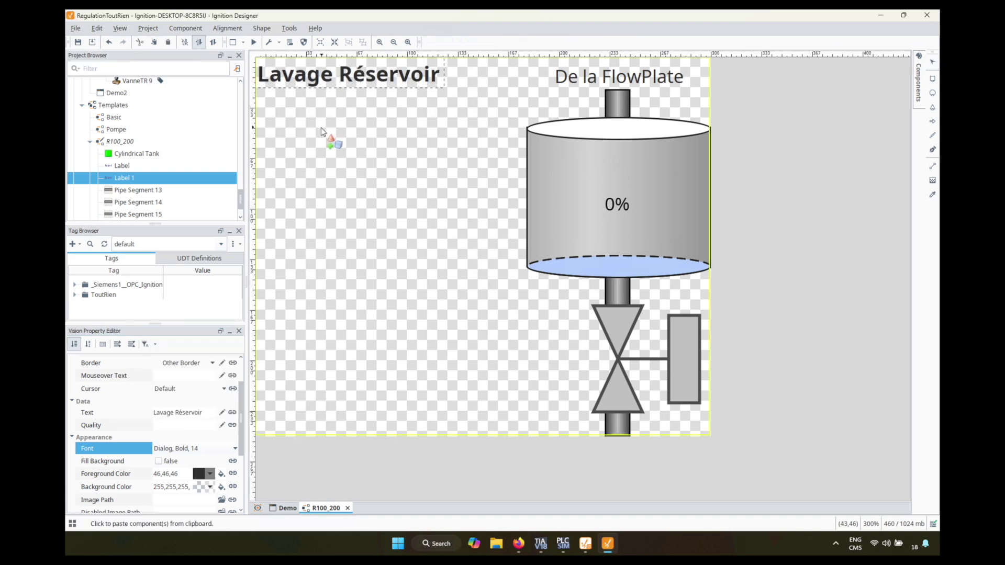
left_click(319, 127)
left_click(203, 414)
type("##")
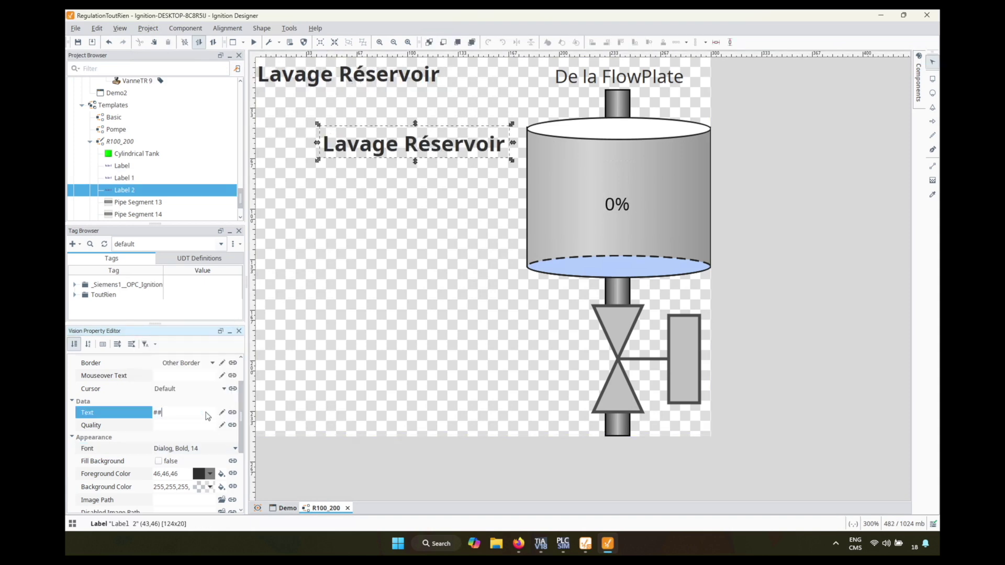
type("#")
key("Return")
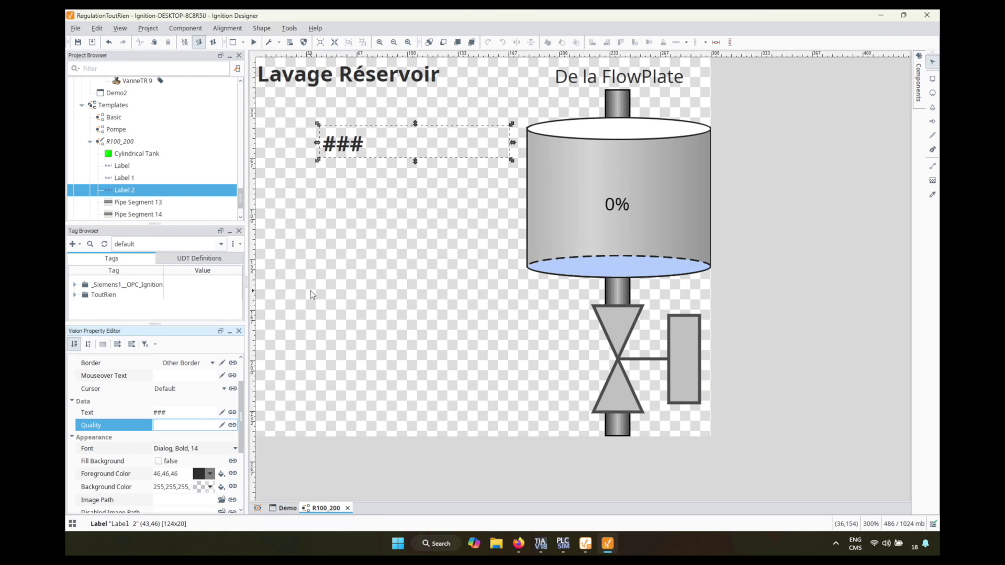
left_click_drag(513, 143, 474, 77)
left_click(427, 112)
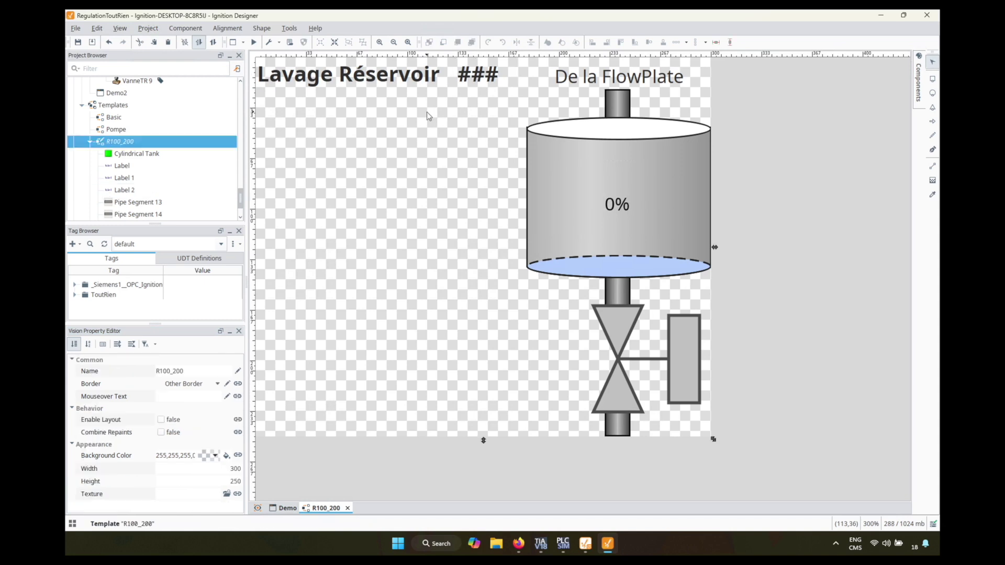
Add a Multi-State Indicator below the title with the state 0 text "Sale" and the state 1 text "Propre".
left_click(919, 95)
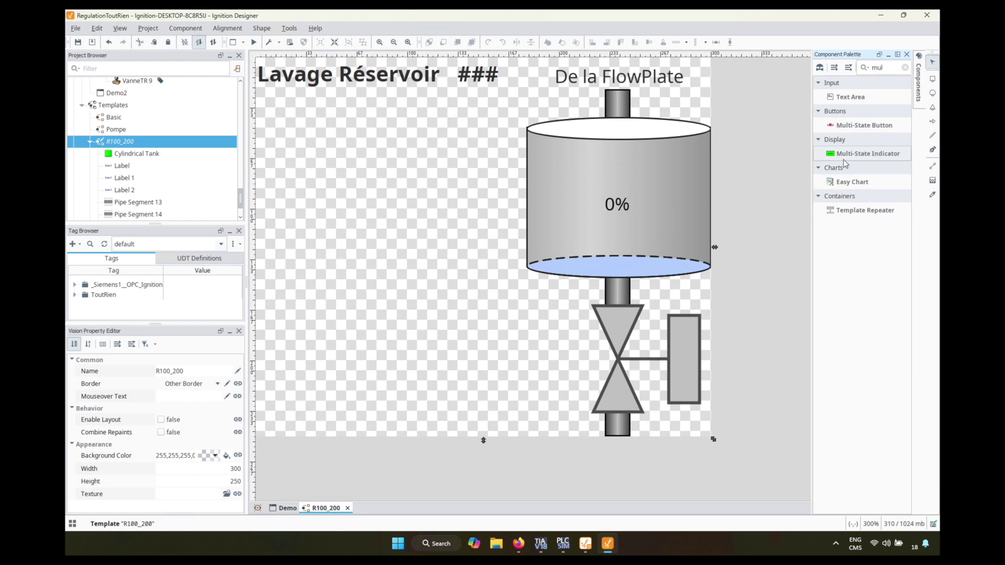
left_click_drag(844, 158, 267, 103)
scroll(242, 448, "down", 3)
left_click(223, 476)
double_click(591, 203)
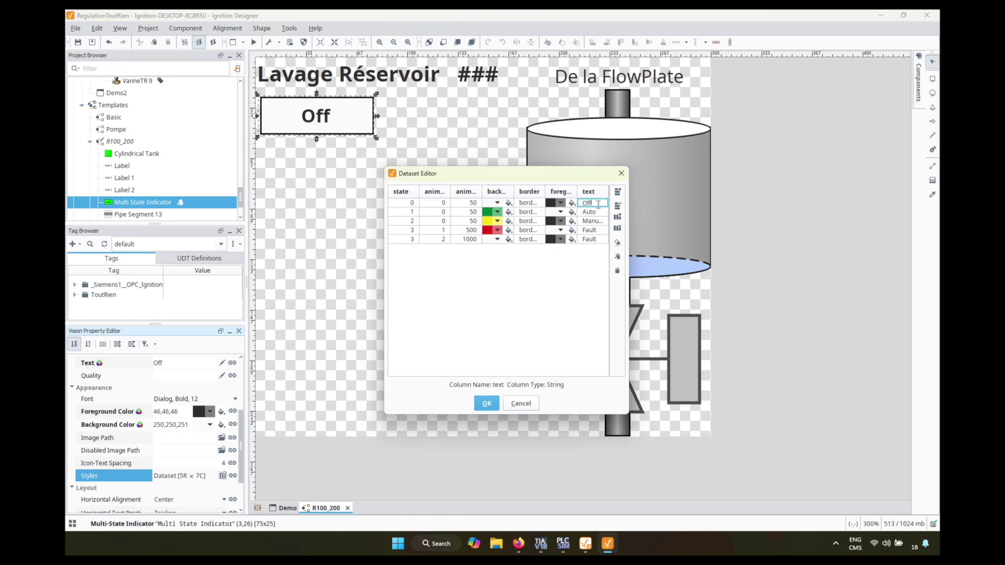
left_click(596, 211)
type("Propre")
left_click(486, 403)
Add a label reading "Temps Fin" below the indicator, at about (7, 58).
left_click(919, 81)
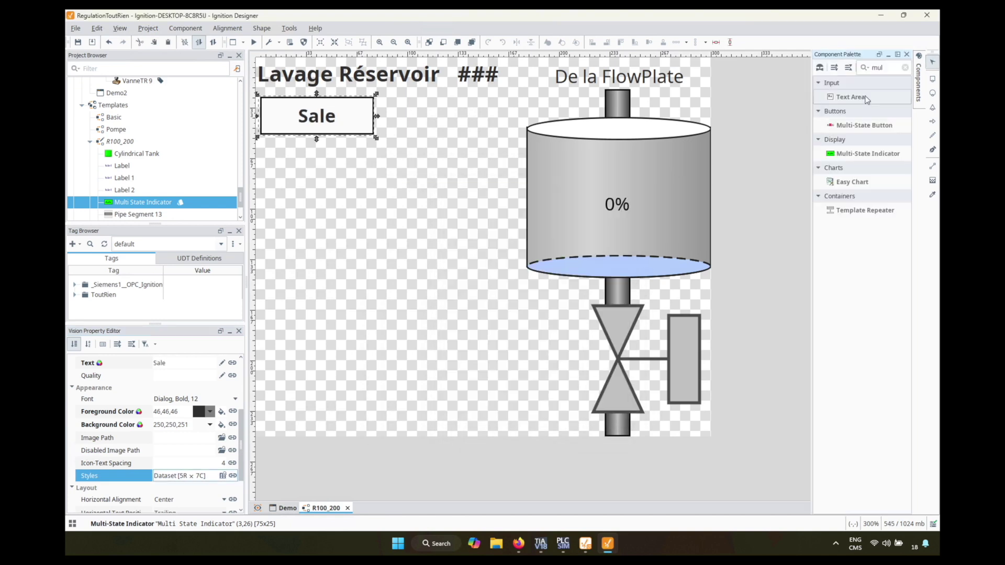
left_click(837, 169)
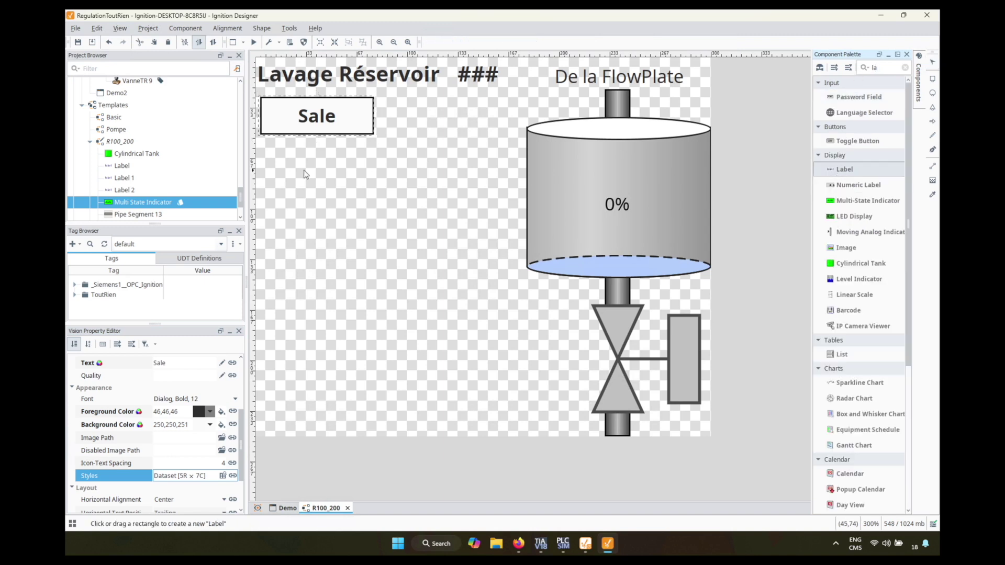
left_click(290, 162)
left_click_drag(321, 183, 296, 166)
type("T")
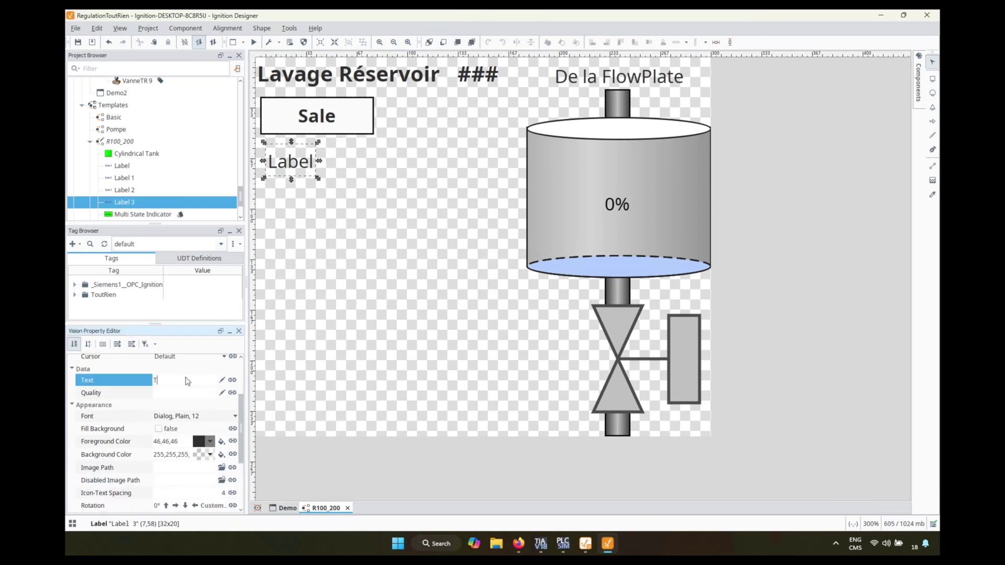
type("emps Fin")
key("Return")
Duplicate the "Temps Fin" label, set the copy's text to "S" and place it on the same row at about (141, 59).
key("ctrl+c")
key("ctrl+v")
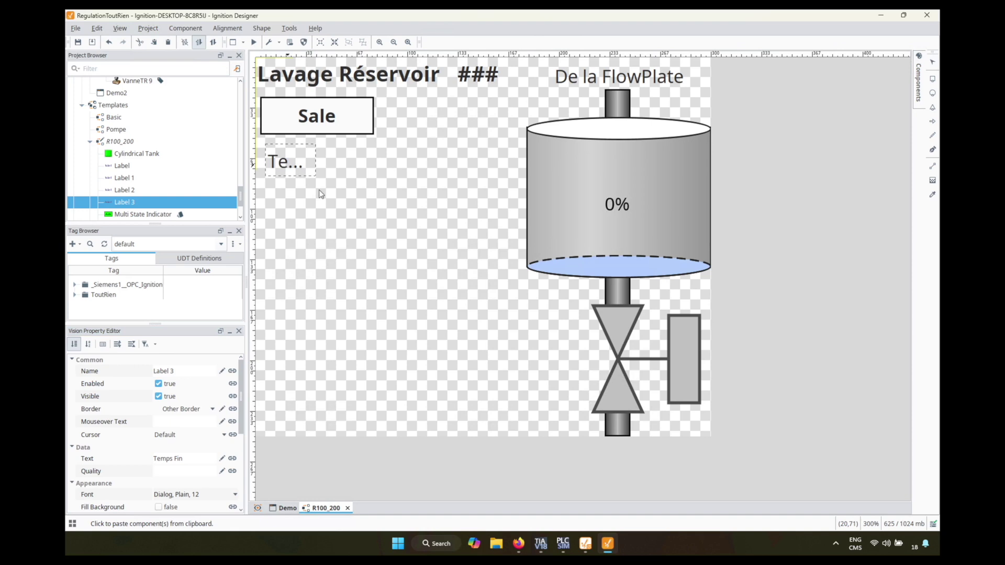
left_click(344, 223)
left_click(184, 459)
type("S")
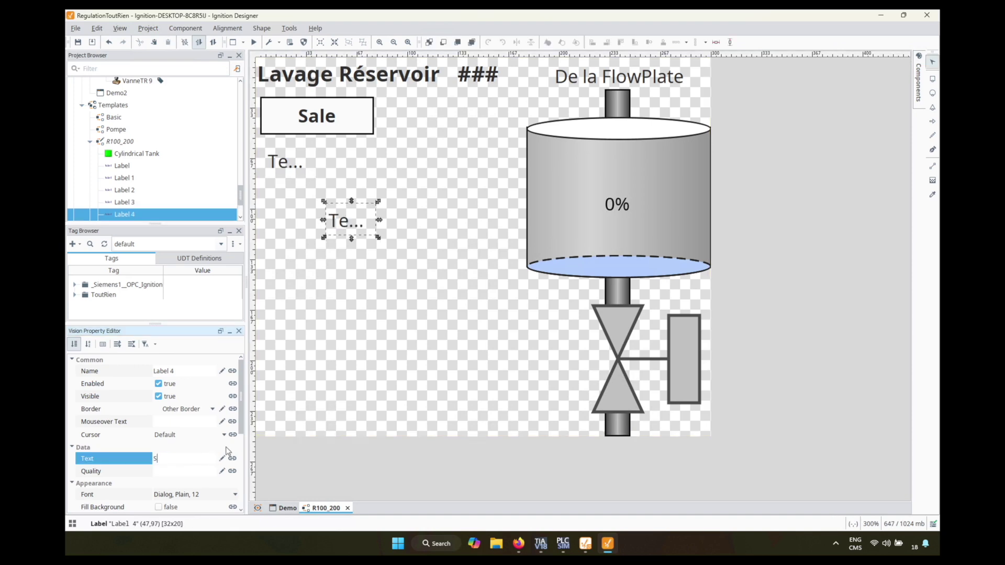
left_click(349, 364)
left_click_drag(337, 228, 474, 164)
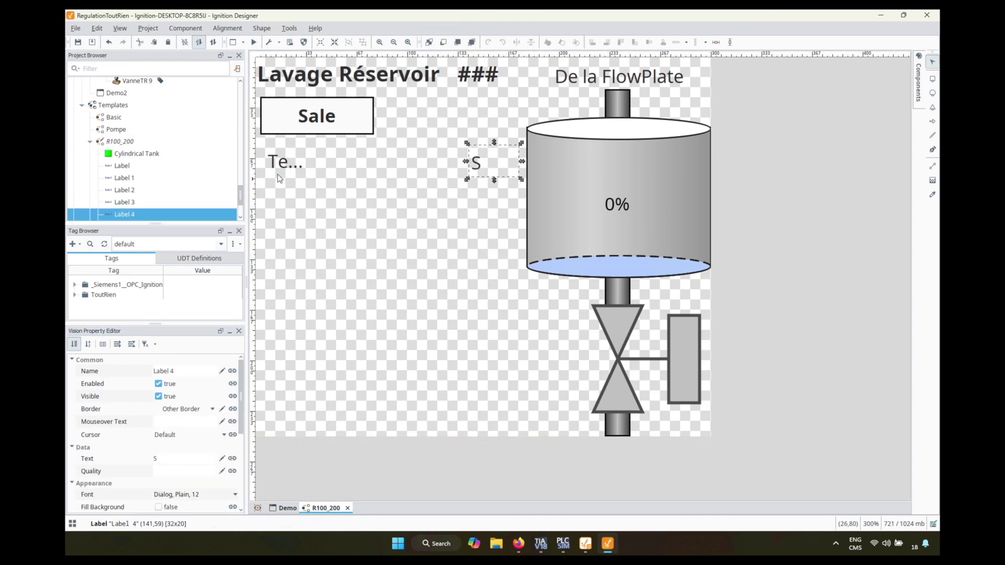
Widen the "Temps Fin" label to about 65 and change its text to "Temps Fin:".
left_click(283, 163)
left_click_drag(315, 162, 341, 164)
left_click_drag(378, 158, 370, 159)
double_click(186, 460)
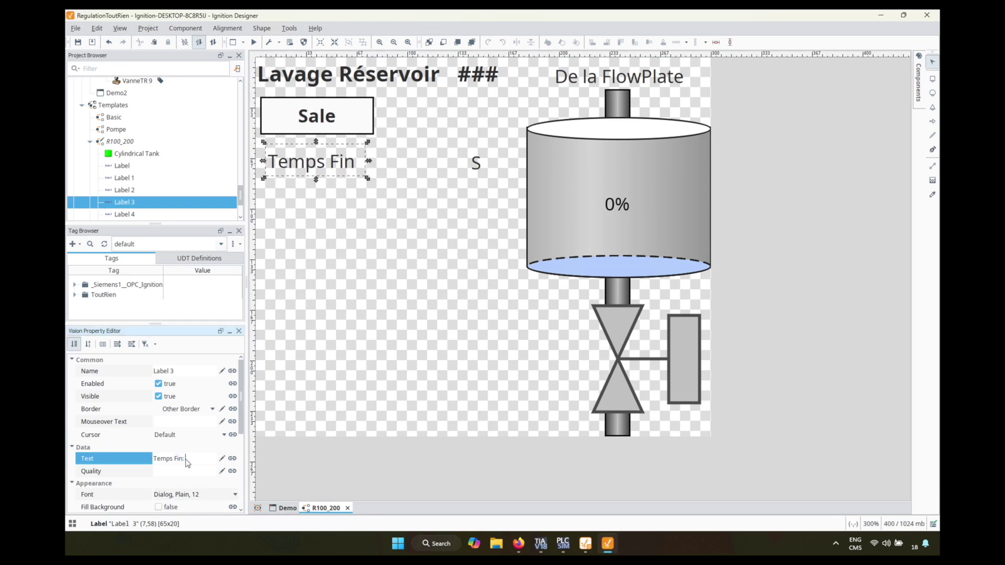
type(":")
left_click(301, 382)
Add a Numeric Text Field about 52 × 22 beside "Temps Fin:" and move the "S" label close to it.
left_click(920, 91)
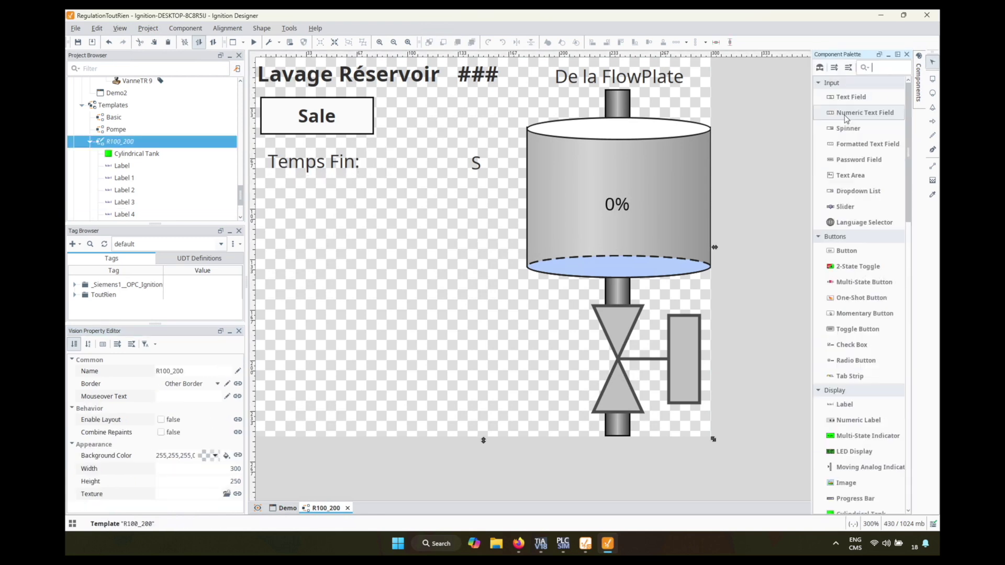
left_click_drag(847, 118, 390, 166)
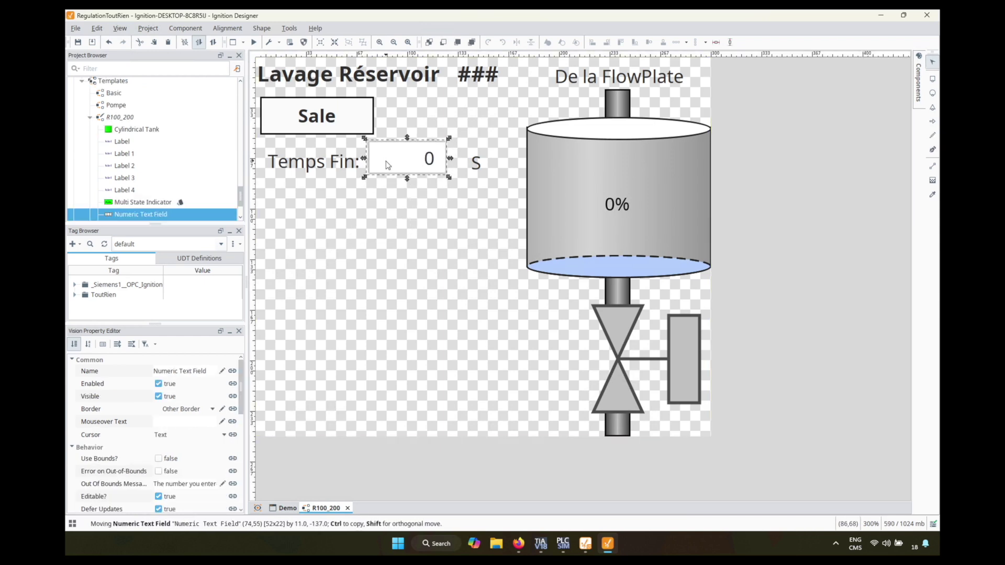
left_click_drag(474, 180, 459, 179)
left_click(425, 224)
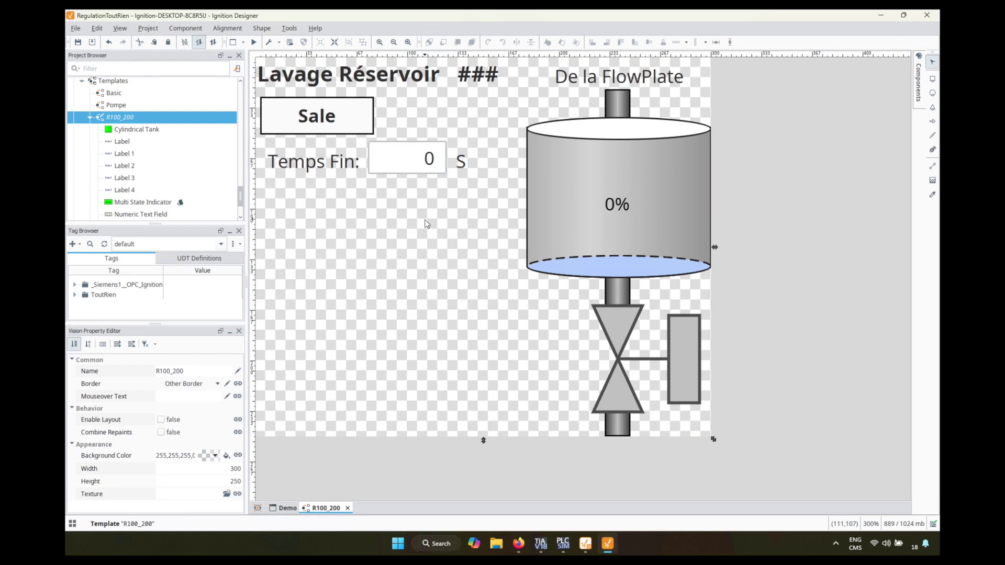
Add a Check Box below the "Temps Fin:" row and place a copy of it directly underneath.
left_click(919, 81)
type("che")
left_click(852, 112)
left_click(305, 215)
key("ctrl+c")
key("ctrl+v")
left_click(361, 283)
left_click_drag(362, 237, 320, 204)
left_click_drag(397, 305, 301, 249)
Set the upper check box's text to "Réservoir sale".
left_click(303, 209)
left_click(237, 407)
left_click_drag(242, 401, 242, 456)
left_click(195, 478)
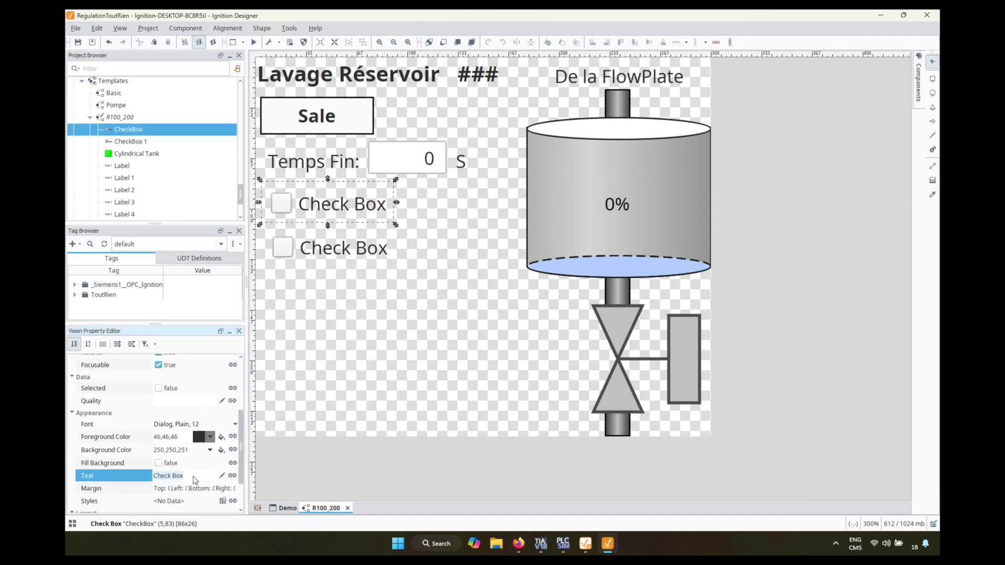
type("Réservoir Sale")
Set the lower check box's text to "Demande Lavage" and widen both check boxes to fit their text.
left_click(131, 142)
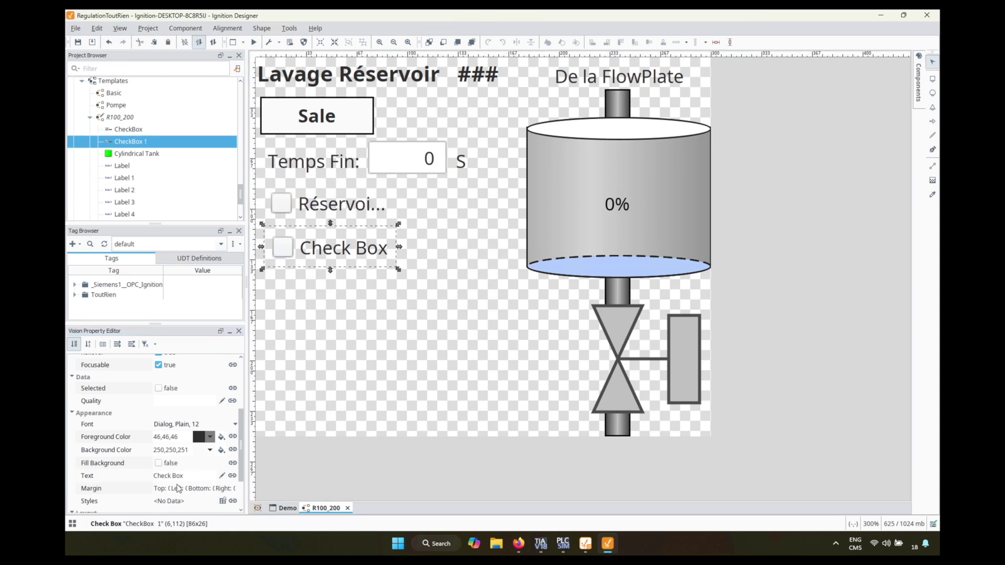
left_click(188, 476)
type("Demande Lavage")
left_click(190, 488)
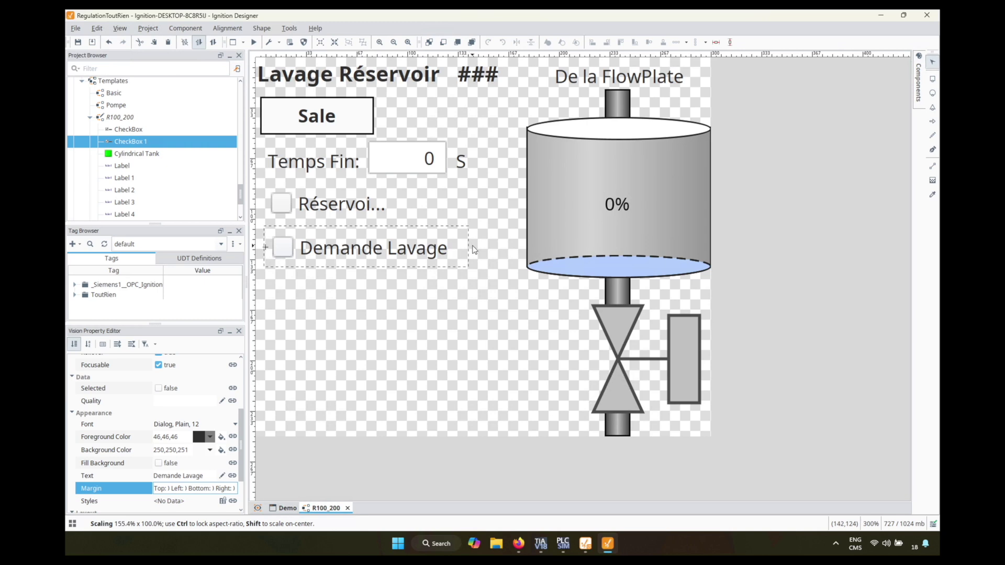
left_click(365, 204)
left_click_drag(396, 203, 455, 203)
left_click(480, 319)
Left-align the title, indicator, "Temps Fin:" label and check boxes, and shift the numeric field and "S" label left.
left_click_drag(345, 304, 258, 58)
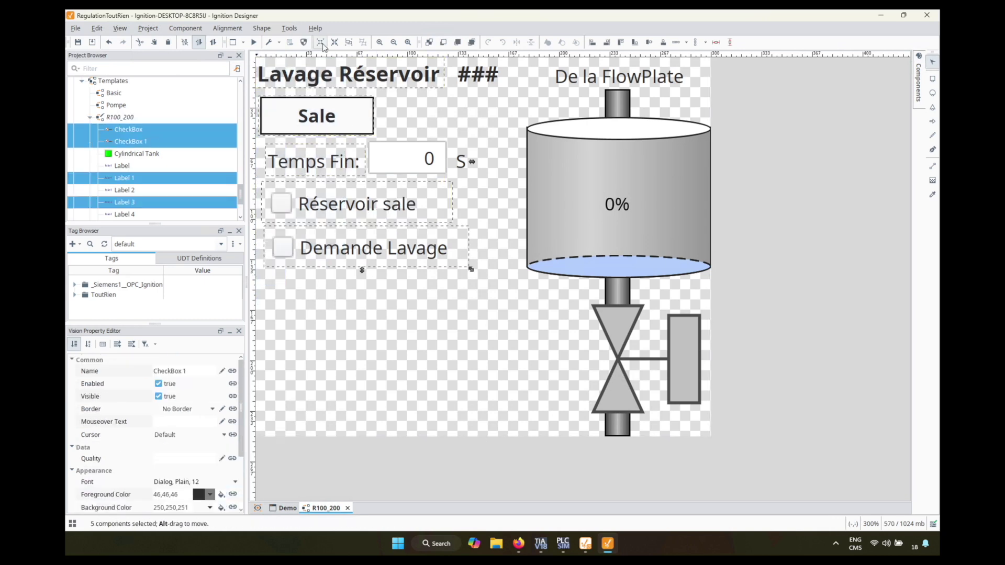
left_click(592, 42)
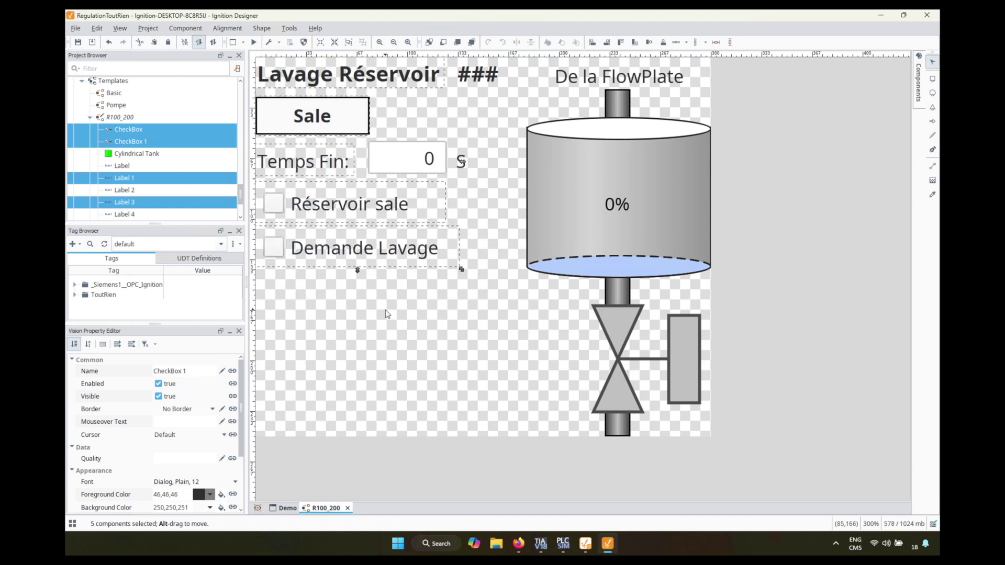
left_click(471, 314)
left_click_drag(478, 159, 454, 165)
left_click(458, 209)
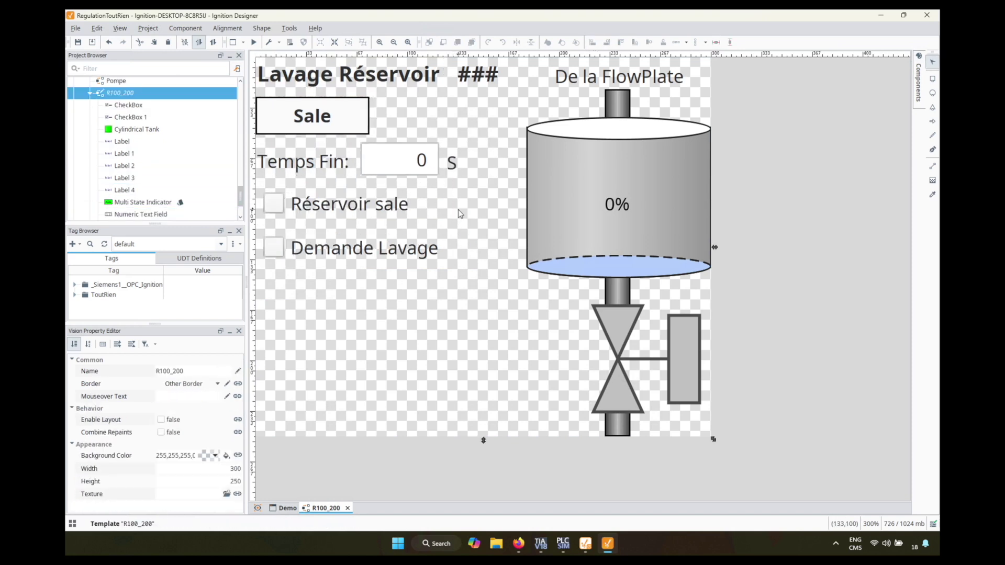
Copy the numeric field and its "S" label, and place the narrowed field copy beside the tank's lower edge.
left_click(403, 159)
left_click(454, 164, "shift")
key("ctrl+c")
key("ctrl+v")
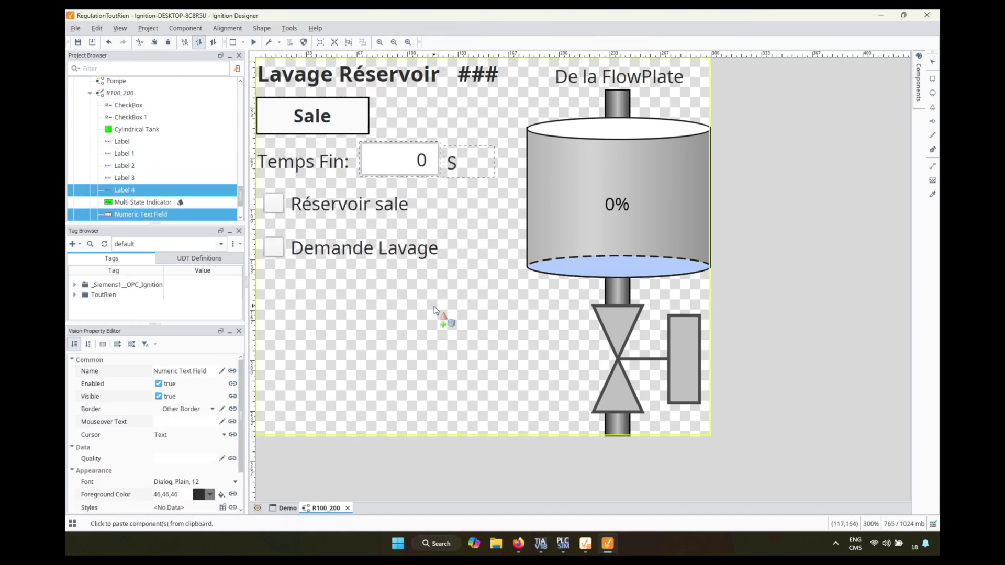
left_click(442, 320)
left_click_drag(442, 326, 495, 252)
Set the copied "S" label's text to "LL" and place it directly above the numeric field beside the tank.
left_click(525, 329)
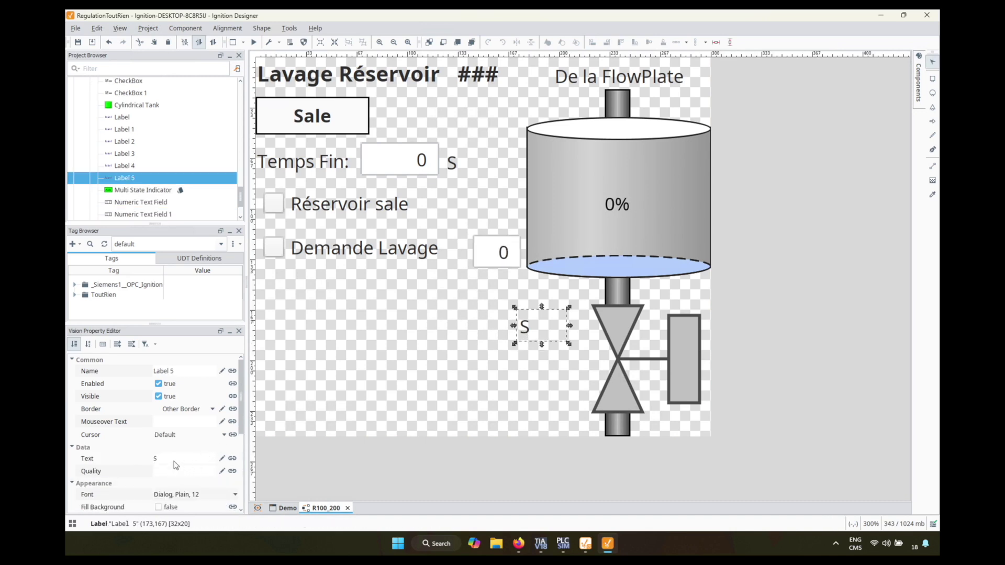
left_click(174, 461)
type("LL")
left_click(508, 324)
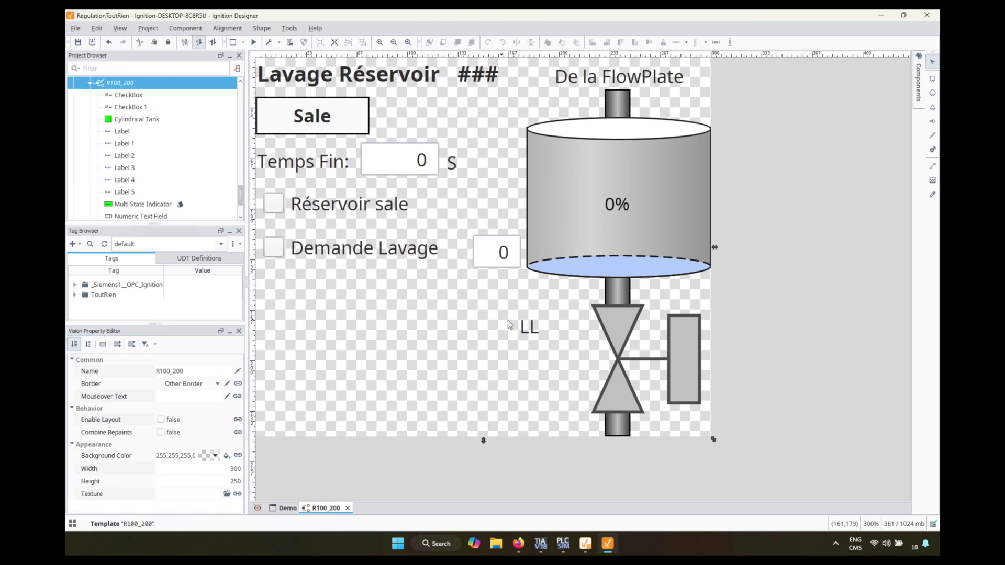
left_click_drag(526, 324, 485, 226)
left_click(505, 287)
left_click(483, 226)
left_click(453, 347)
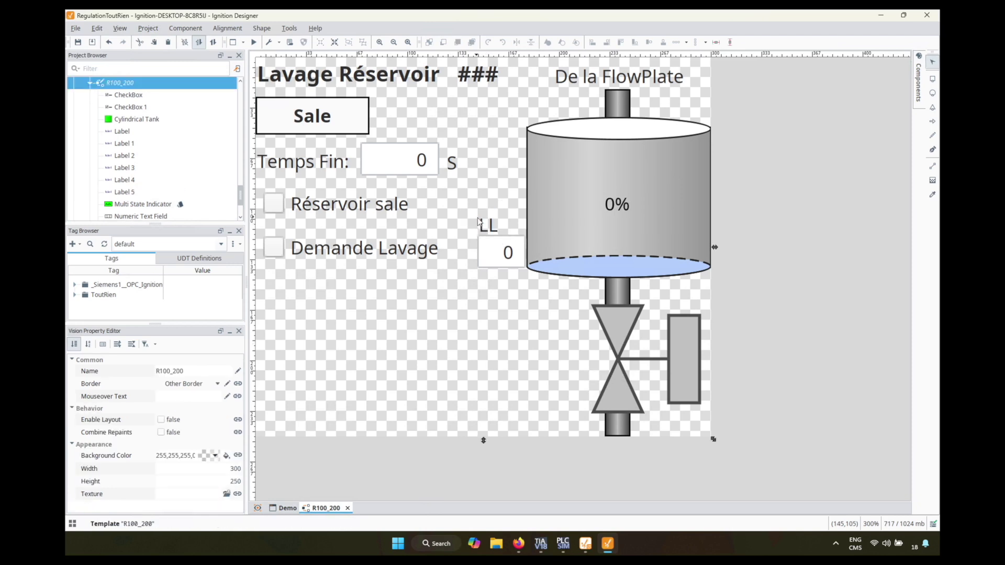
Duplicate the "LL" label, set the copy's text to "En Lavage" and give it a filled 255,255,204 pale yellow background.
left_click(485, 227)
key("ctrl+v")
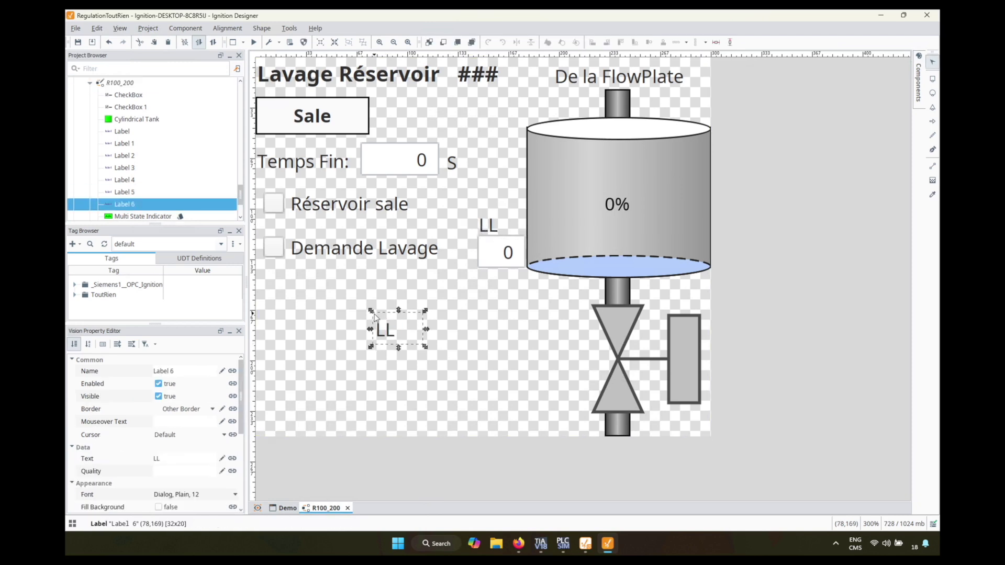
left_click(165, 460)
type("En Lavage")
scroll(164, 463, "down", 3)
left_click(158, 410)
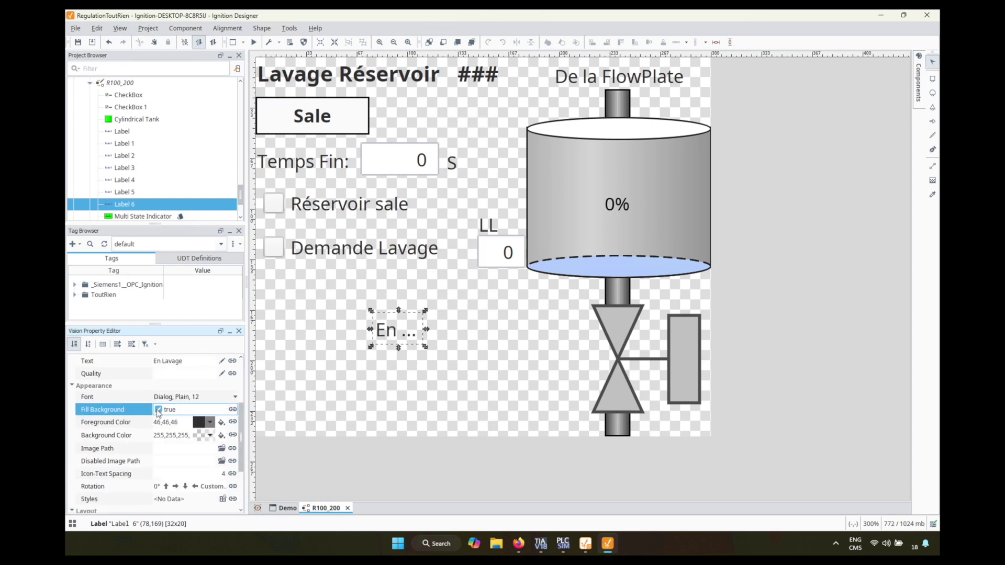
left_click(210, 435)
left_click(204, 489)
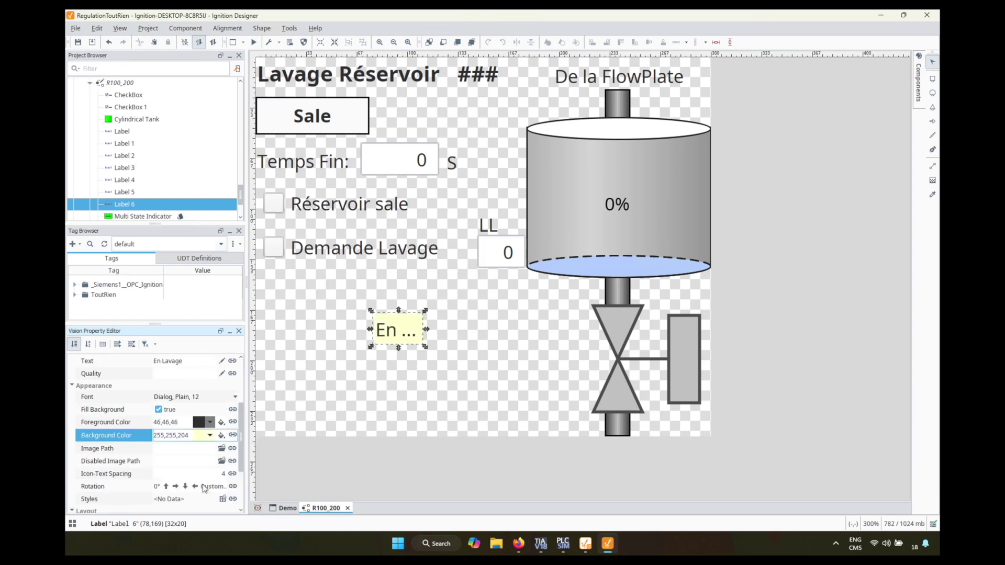
Widen the "En Lavage" label to fit its text and centre it over the upper part of the tank.
left_click_drag(419, 330, 624, 165)
left_click(606, 194)
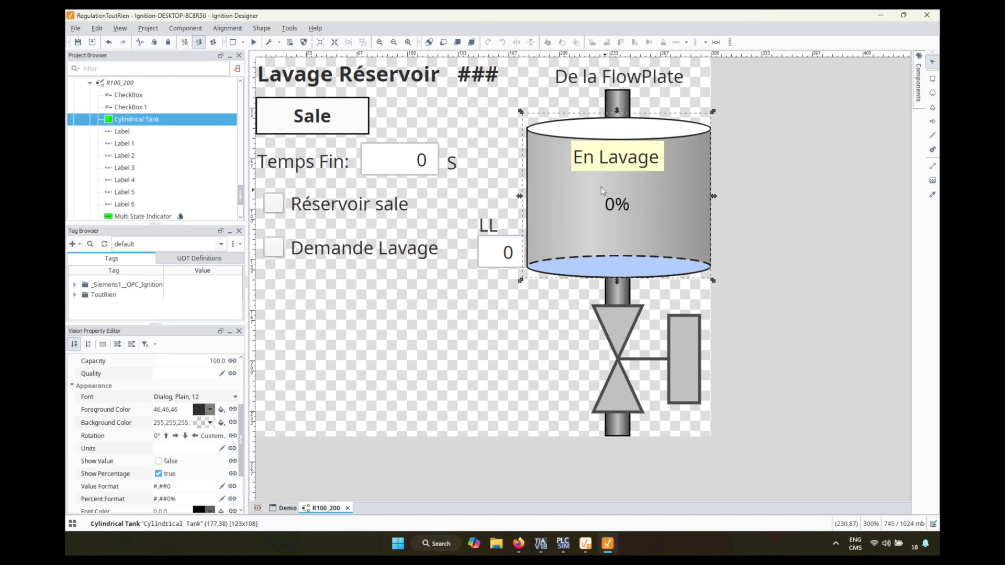
left_click(604, 160, "shift")
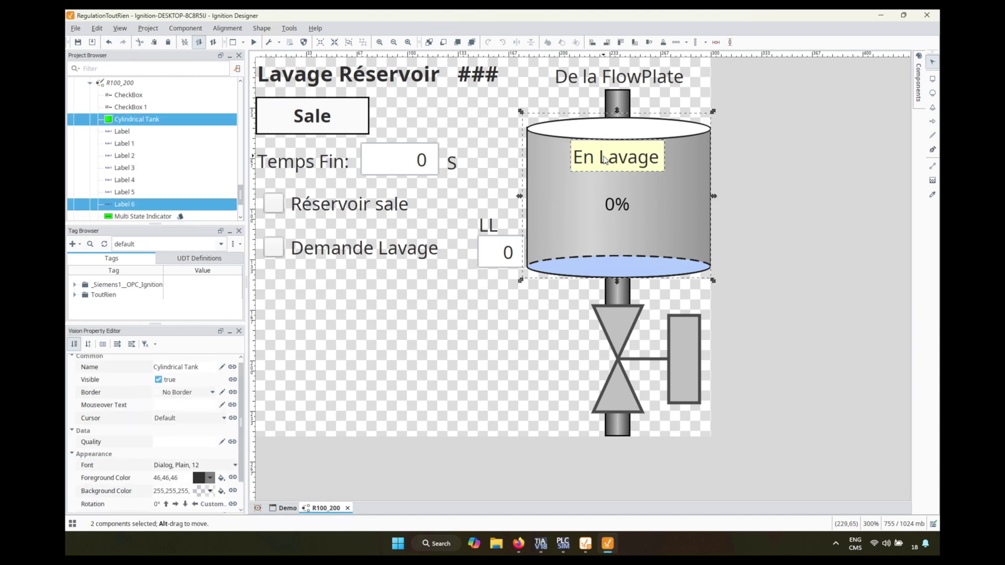
left_click(402, 400)
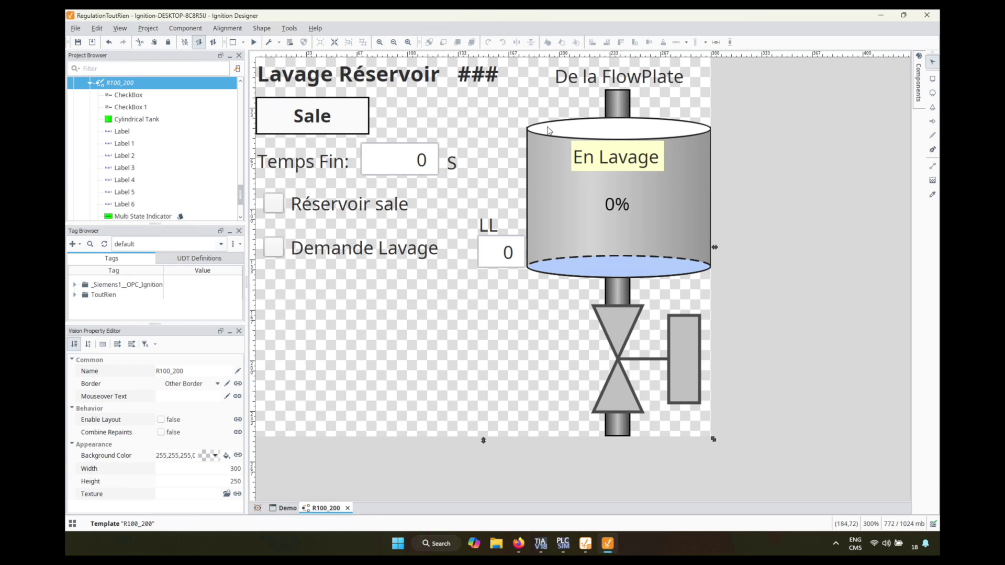
Move both check boxes up closer to the "Temps Fin:" row and close the R100_200 template, committing its changes.
left_click_drag(313, 254, 308, 232)
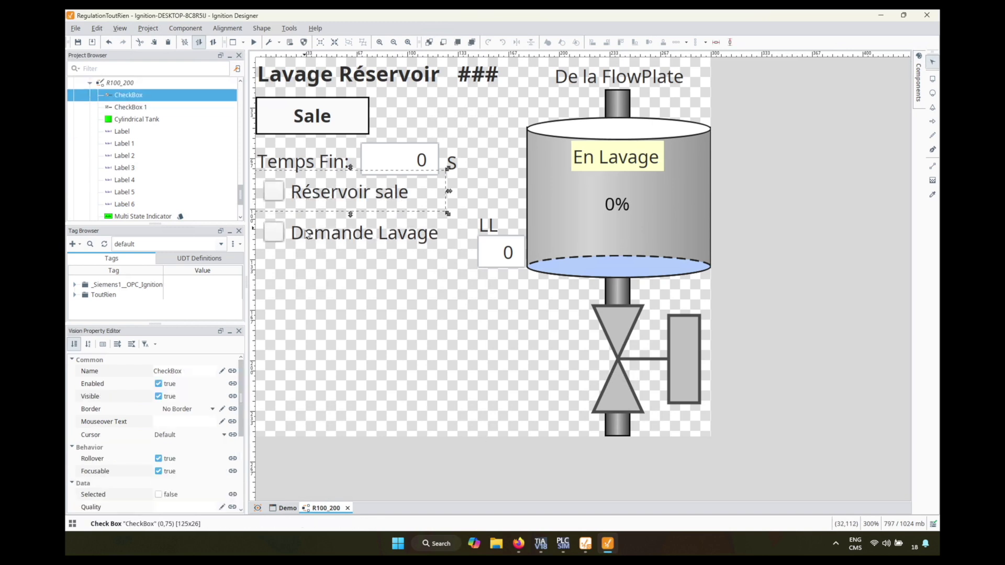
left_click(335, 285)
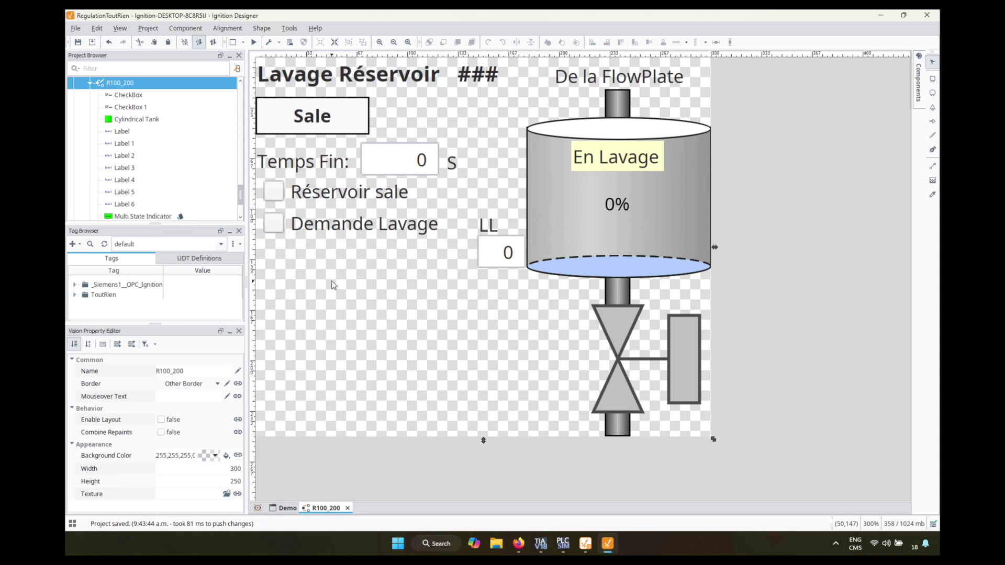
left_click(286, 509)
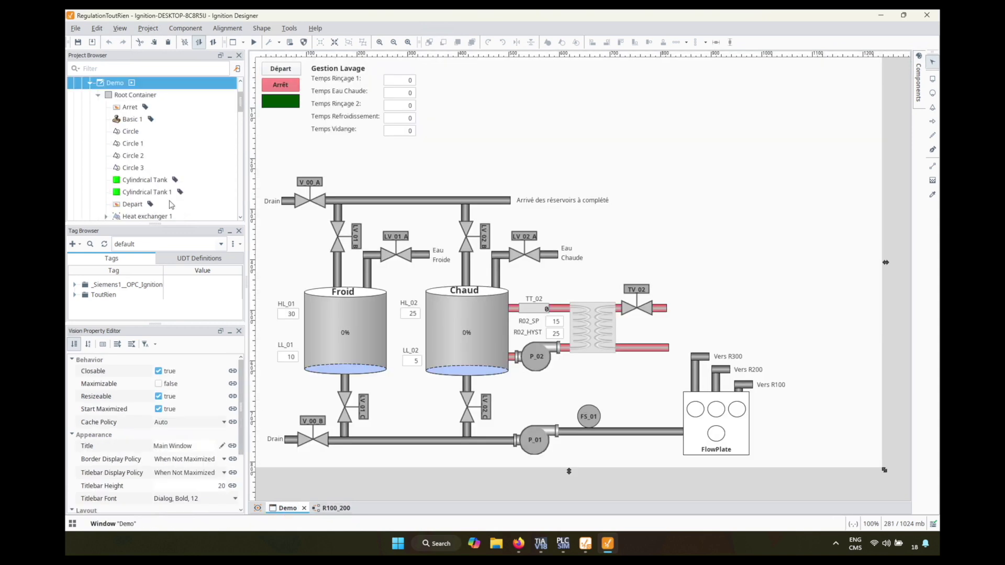
left_click(328, 508)
left_click(348, 508)
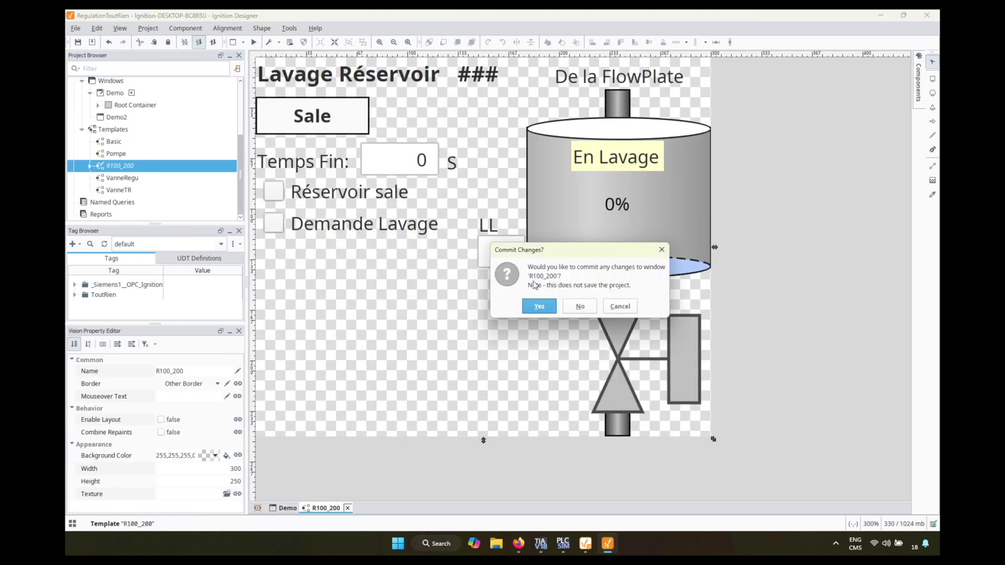
left_click(540, 307)
Place an instance of the R100_200 template in the Demo window, in the free area beside the "Gestion Lavage" fields.
left_click(128, 191)
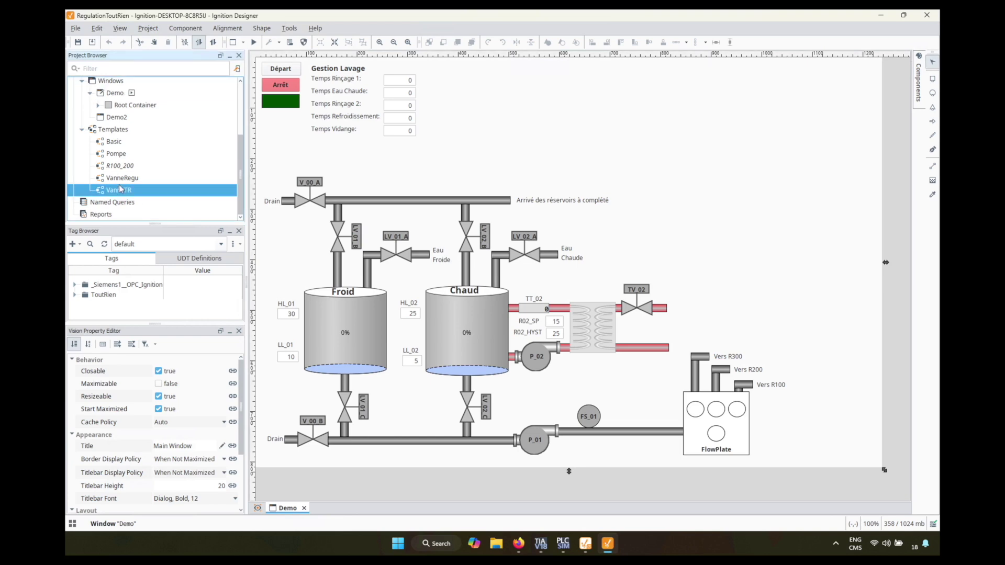
left_click(117, 166)
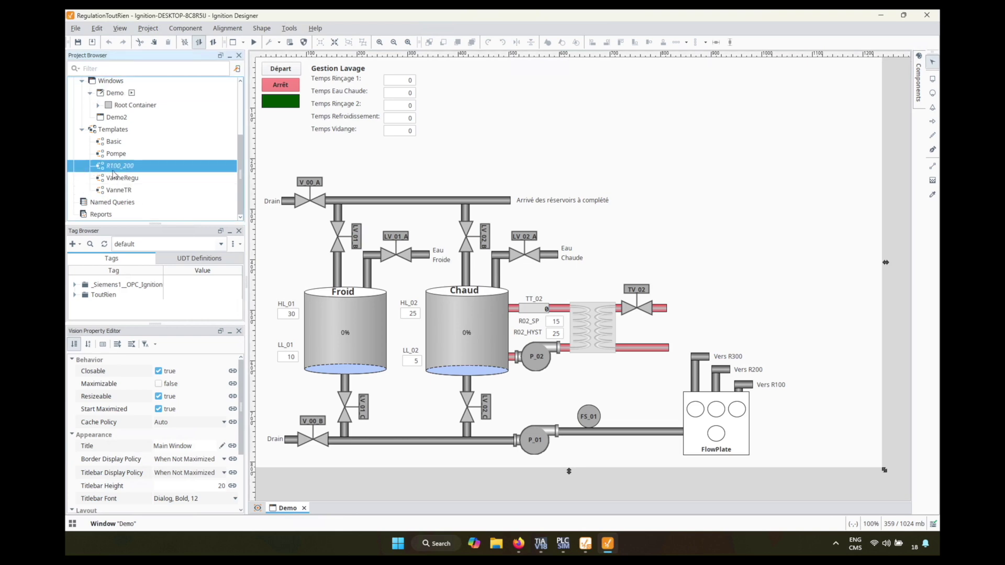
left_click_drag(114, 169, 501, 107)
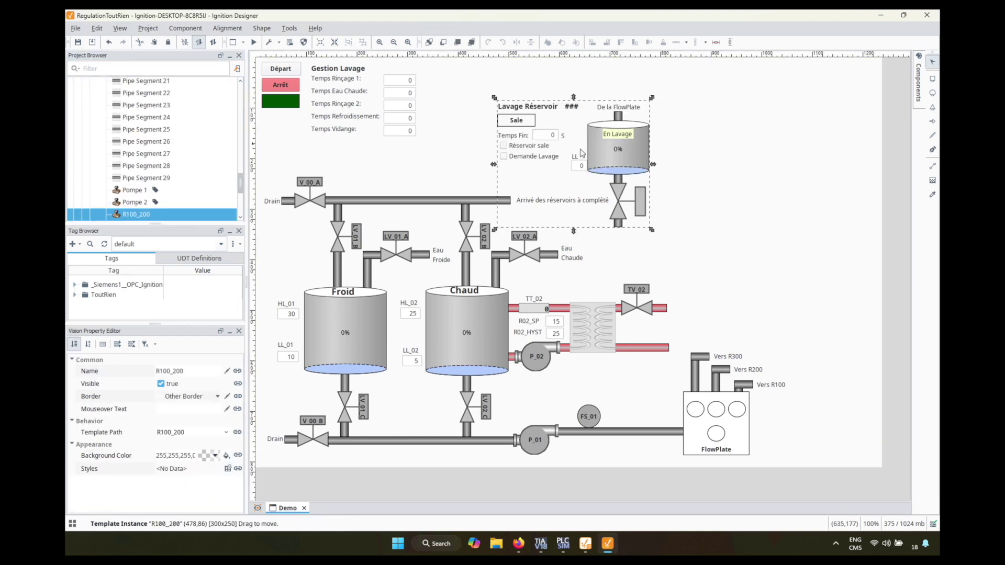
Delete the "Arrivé des réservoirs à complété" label and extend the upper drain pipe nearly to the window's far edge.
left_click(630, 204)
key("Delete")
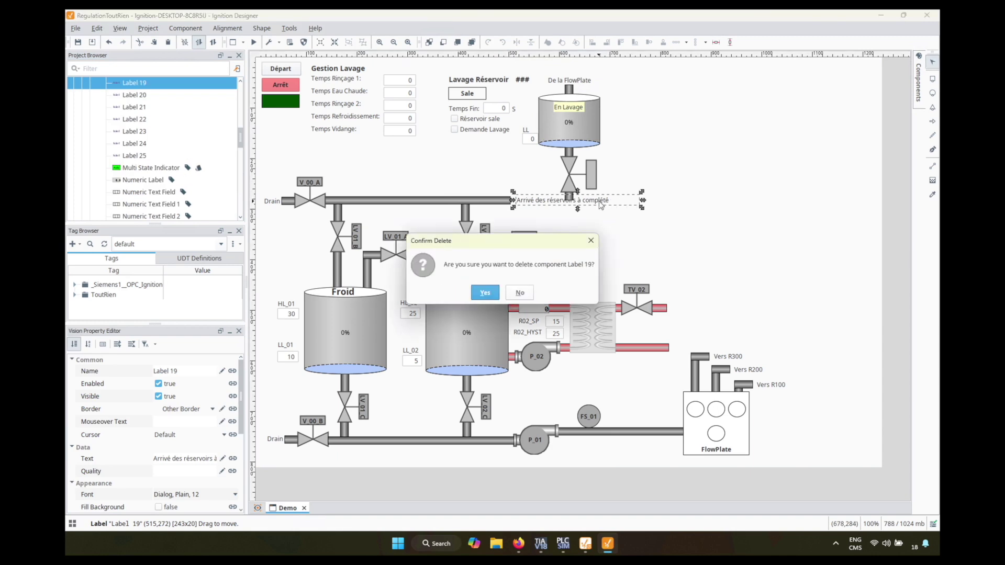
left_click(492, 289)
left_click(510, 203)
left_click_drag(512, 201, 876, 202)
Duplicate the reservoir instance twice and arrange the three instances with their outlets on the upper drain pipe.
left_click_drag(577, 137, 555, 136)
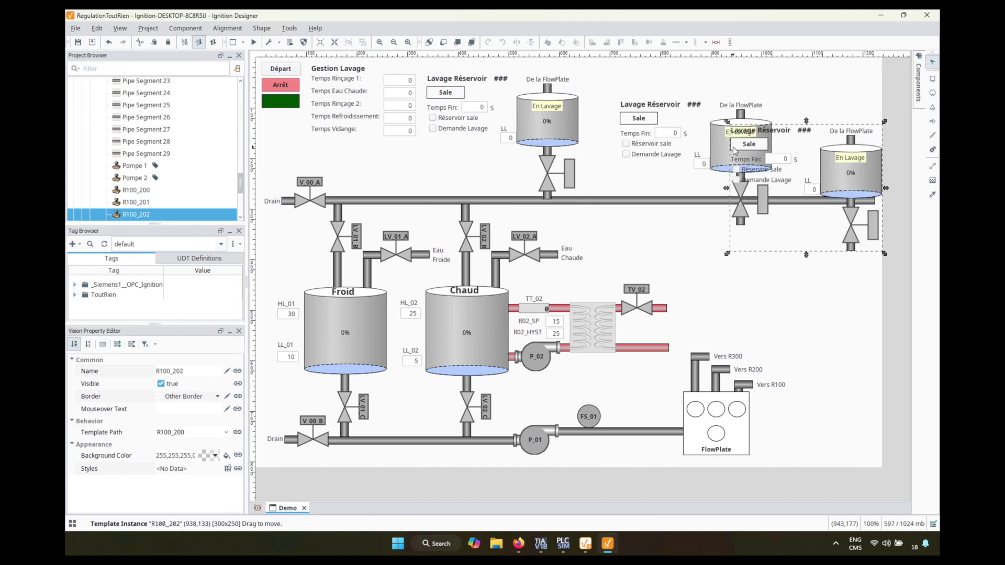
left_click_drag(659, 149, 621, 126)
left_click_drag(848, 155, 847, 101)
left_click(871, 318)
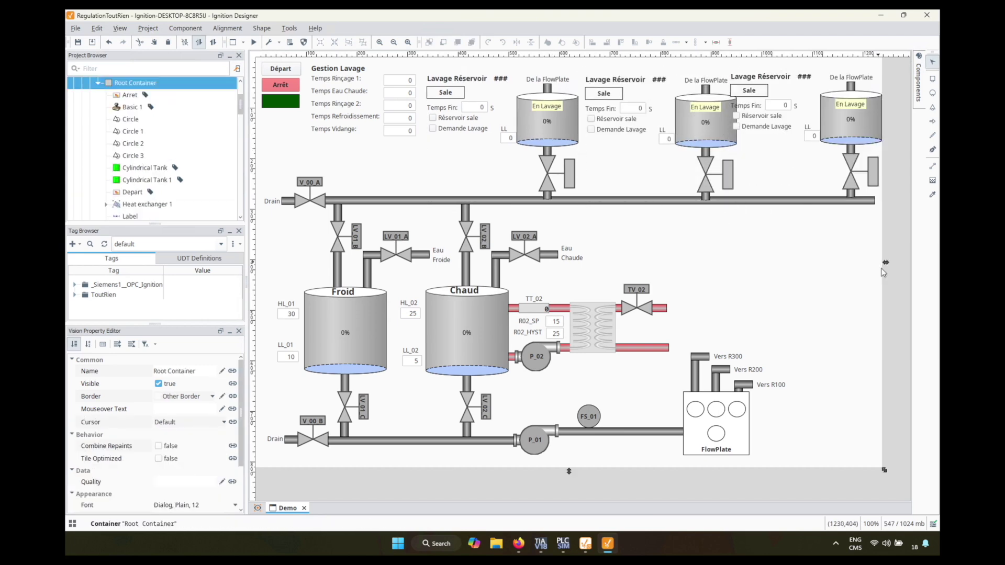
Widen the Demo window's root container and move the third reservoir instance clear of the second one.
left_click_drag(885, 273, 937, 263)
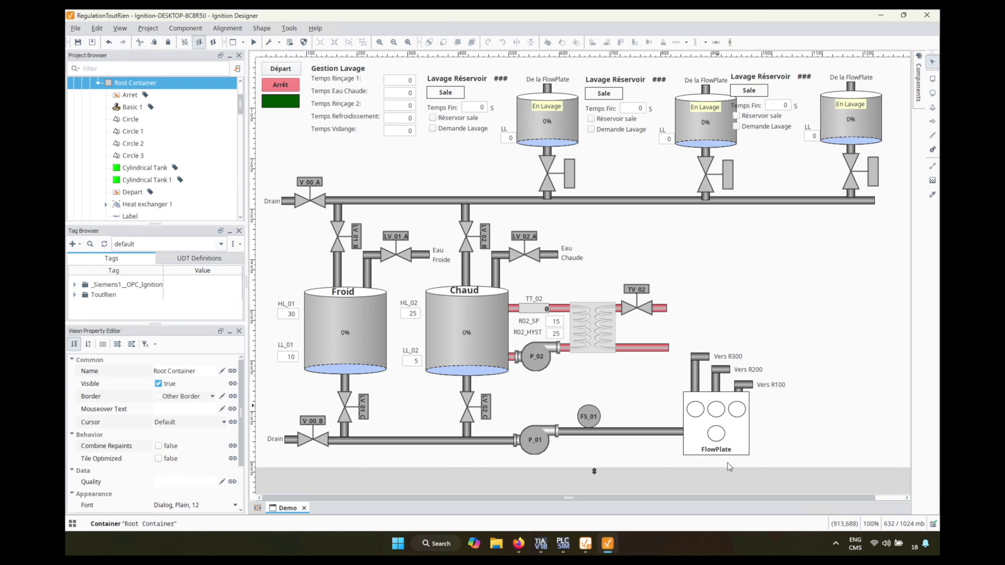
left_click_drag(741, 499, 770, 499)
left_click_drag(831, 115, 853, 115)
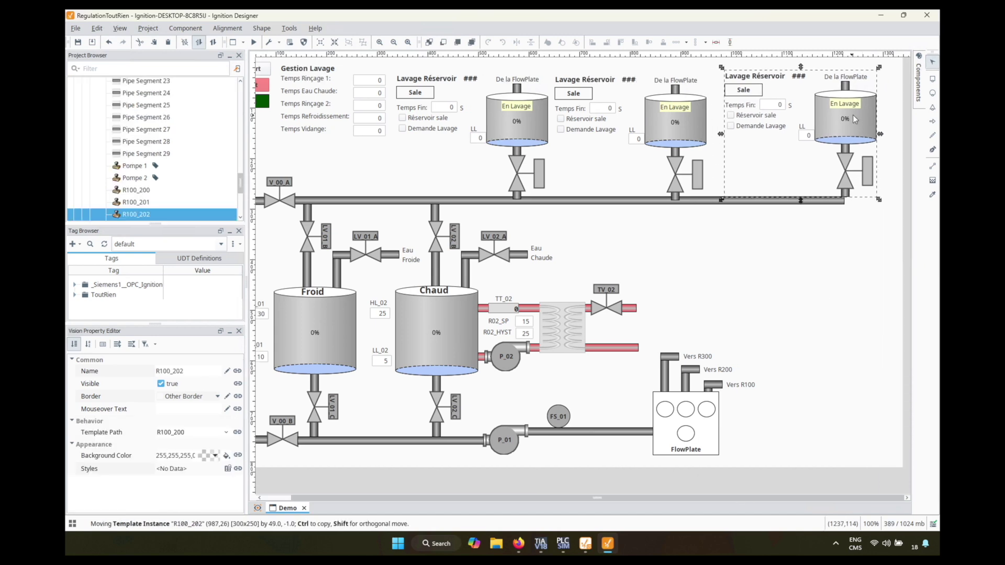
Align the three reservoir instances in one row and space them horizontally with a padding of 10.
left_click(673, 125, "shift")
left_click(517, 124, "shift")
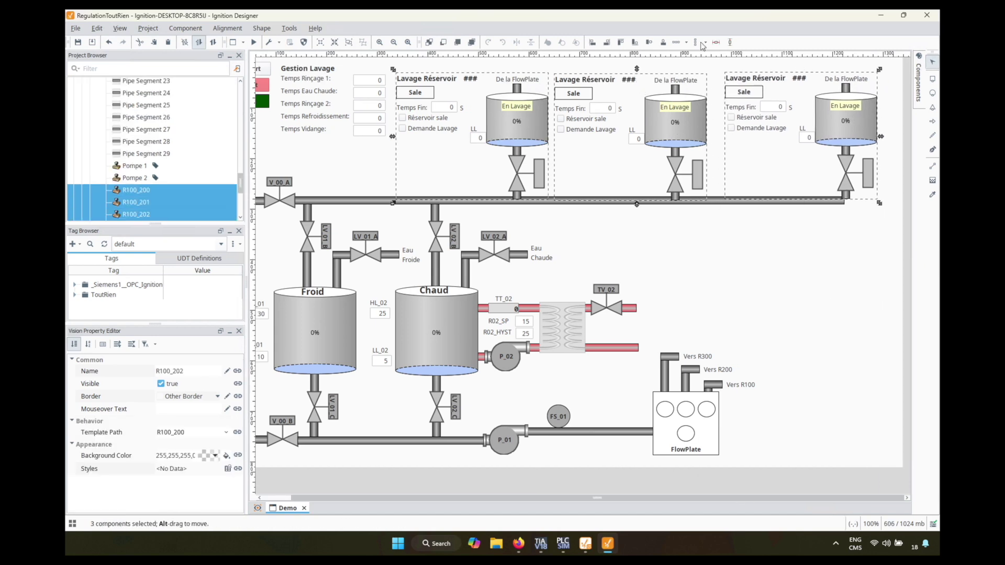
left_click(677, 42)
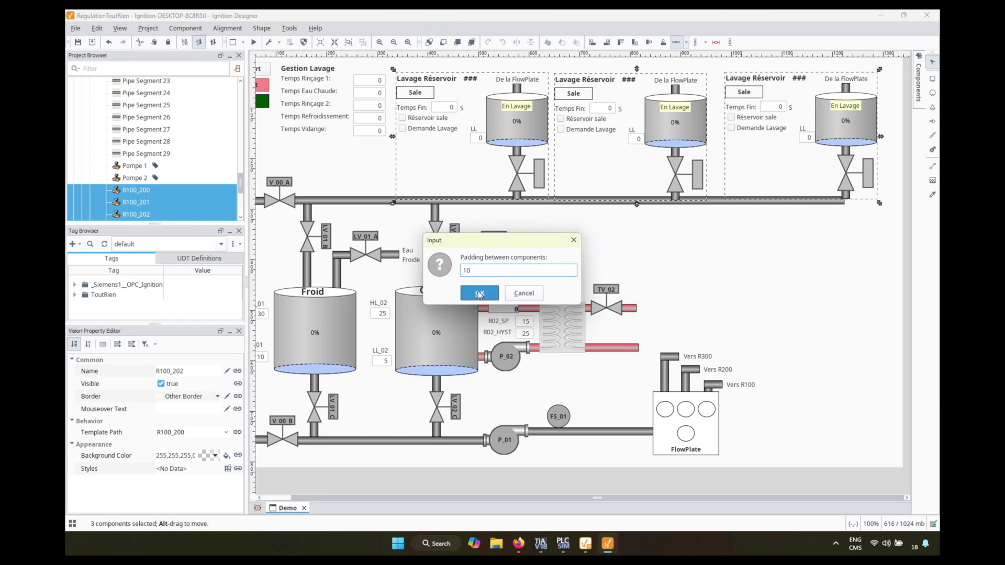
left_click(479, 293)
left_click(785, 247)
left_click(838, 131)
left_click(684, 130, "shift")
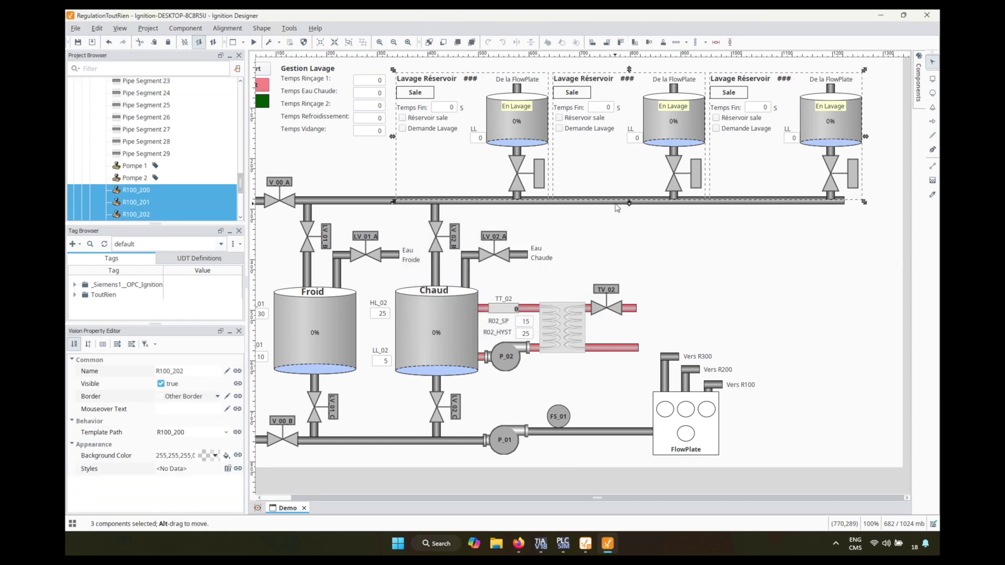
left_click(663, 235)
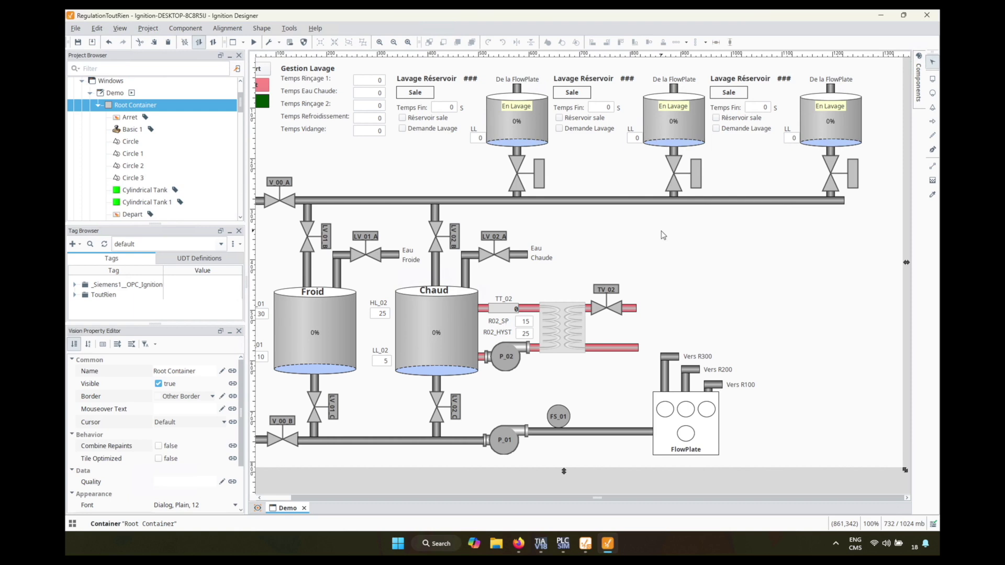
Delete the third reservoir instance, at the far end of the drain pipe.
left_click(832, 140)
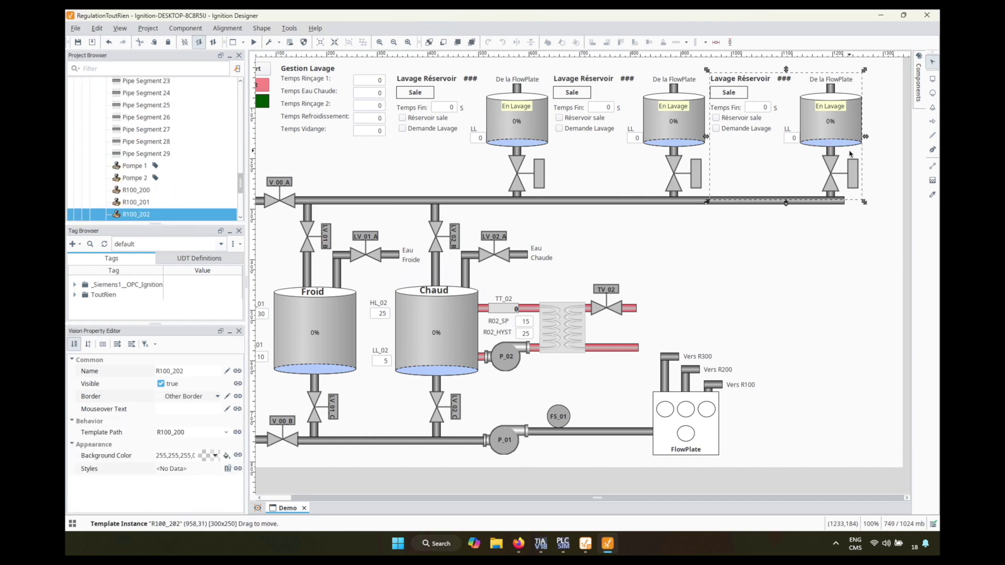
key("Delete")
key("Return")
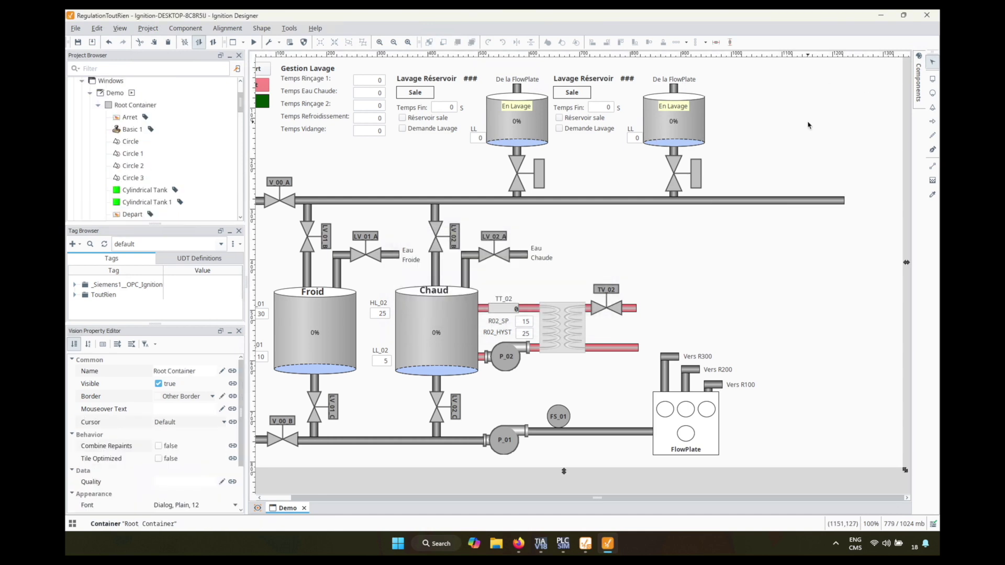
Open the R100_200 template for editing from its first instance in the Demo window.
left_click(499, 121)
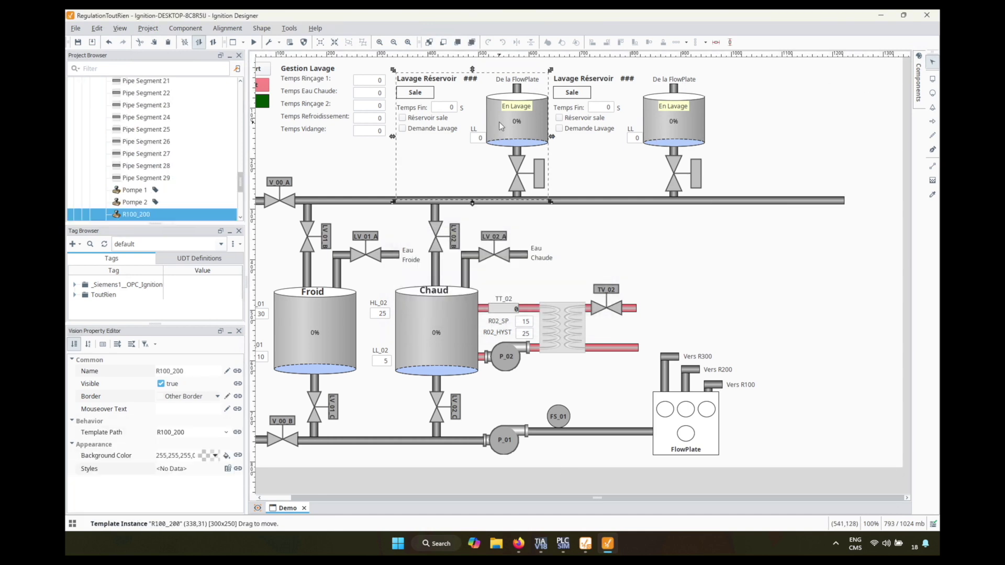
double_click(472, 116)
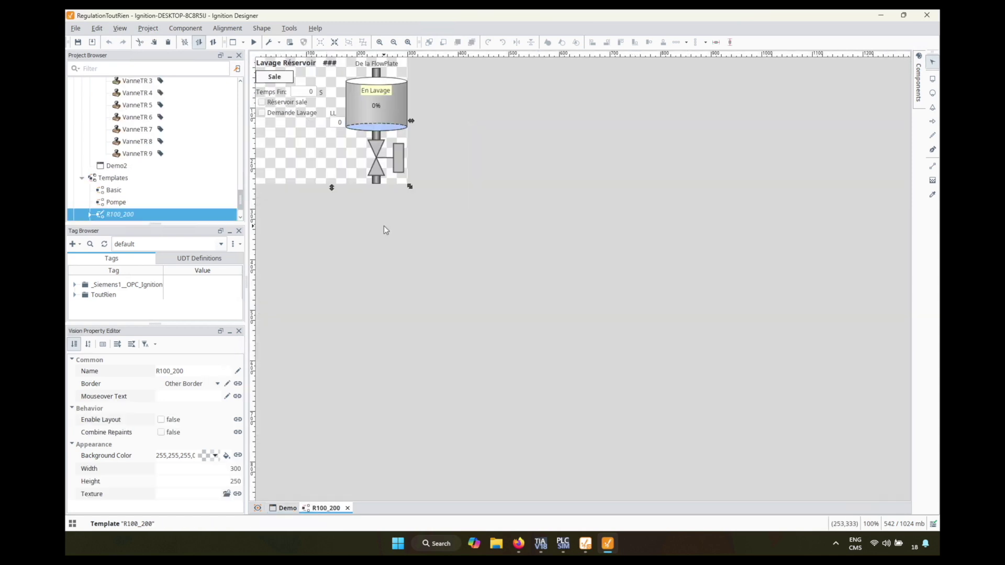
left_click(381, 42)
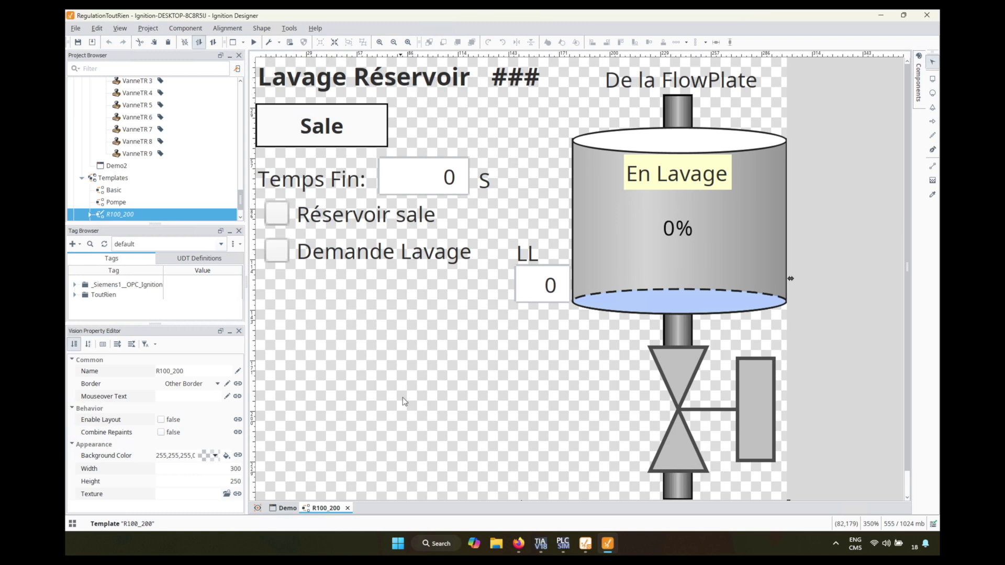
Add an Integer template parameter named "Index" to the R100_200 template's custom properties.
right_click(819, 257)
mouse_move(859, 407)
left_click(779, 409)
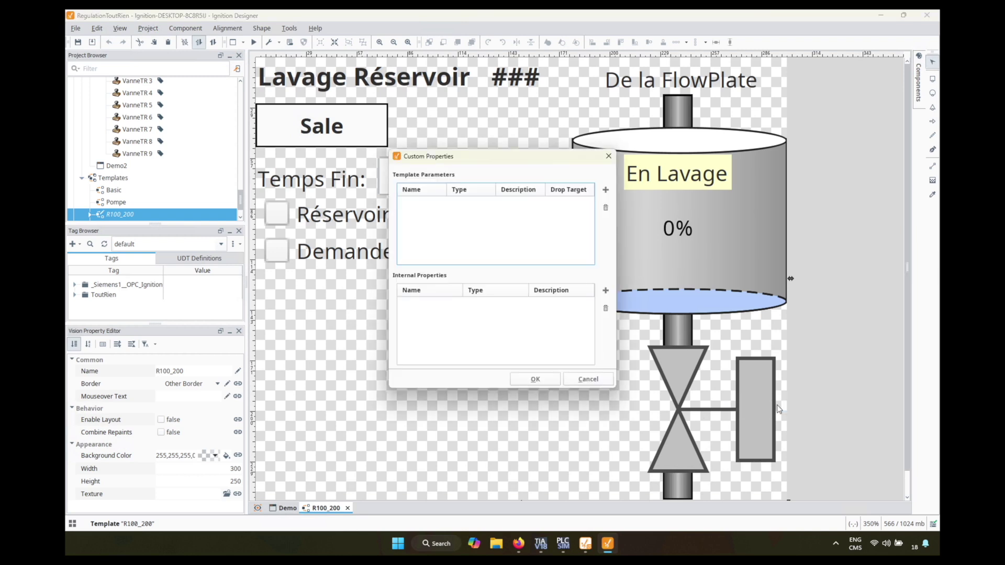
left_click_drag(516, 157, 476, 180)
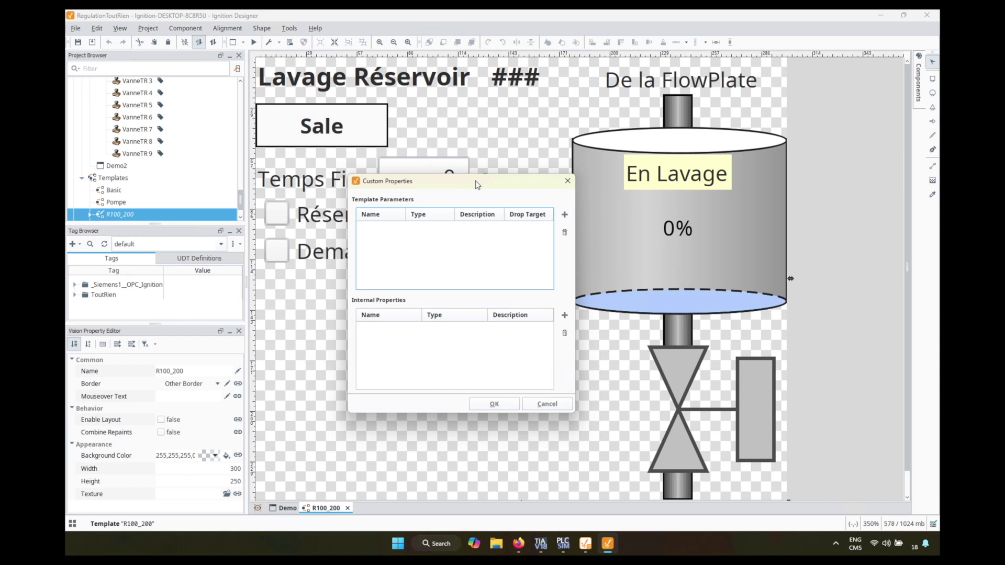
left_click(564, 214)
type("Index")
key("Return")
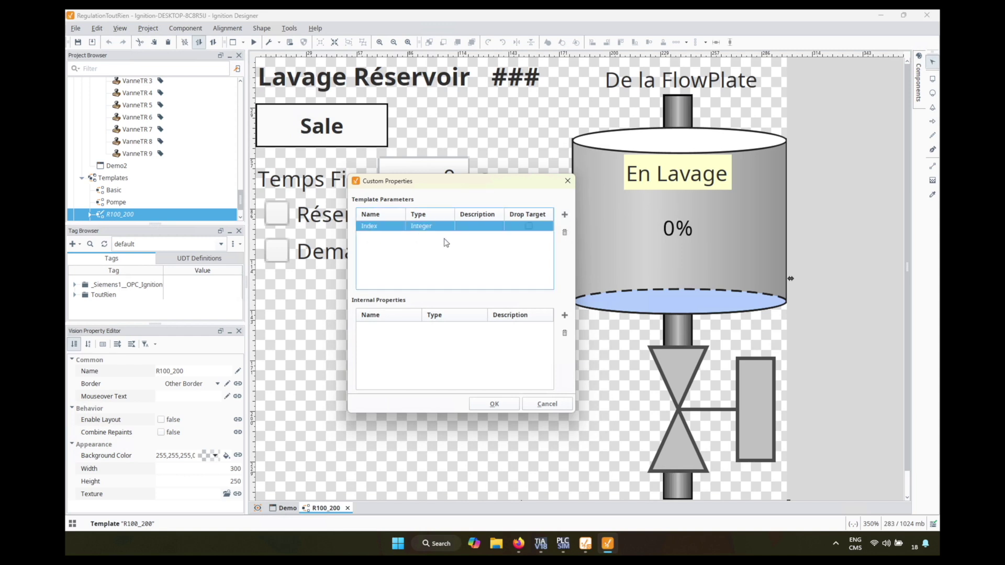
Add a second Integer template parameter named "Numero" to the R100_200 template and save the custom properties.
left_click(564, 215)
type("Numer")
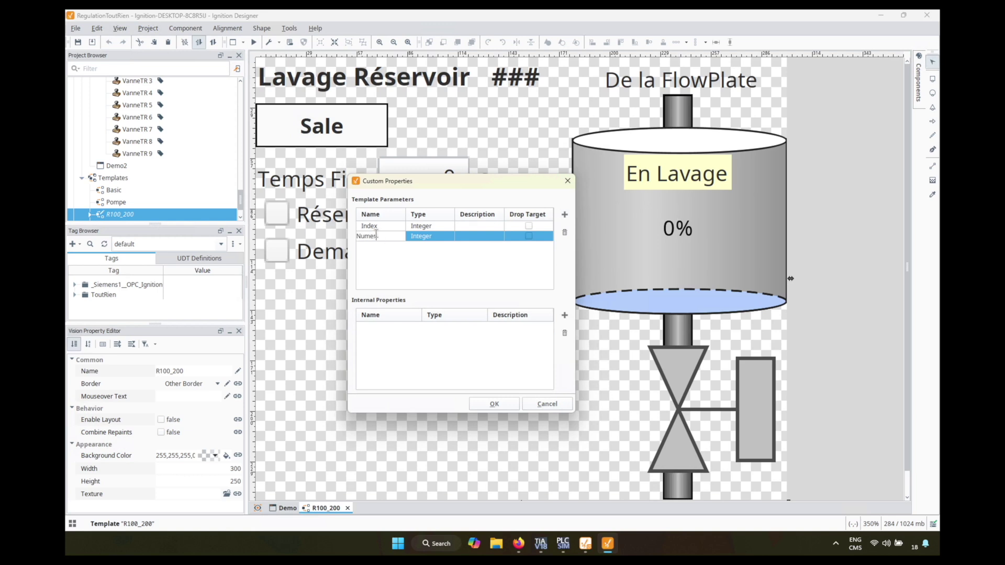
type("o")
key("Return")
left_click(494, 404)
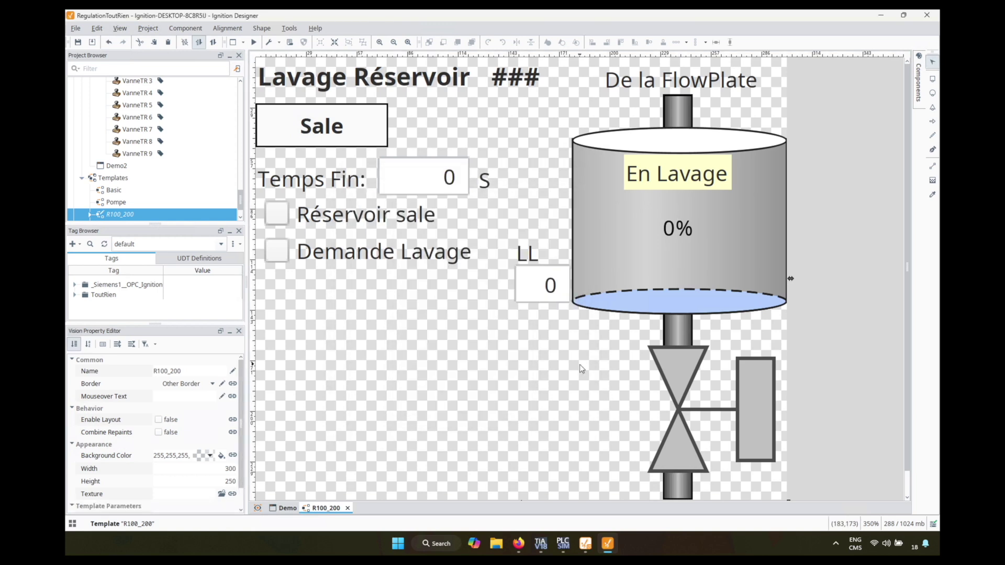
Start an indirect tag binding on the Fill Paint of Path 2, the actuator rectangle of the drain valve.
left_click(751, 382)
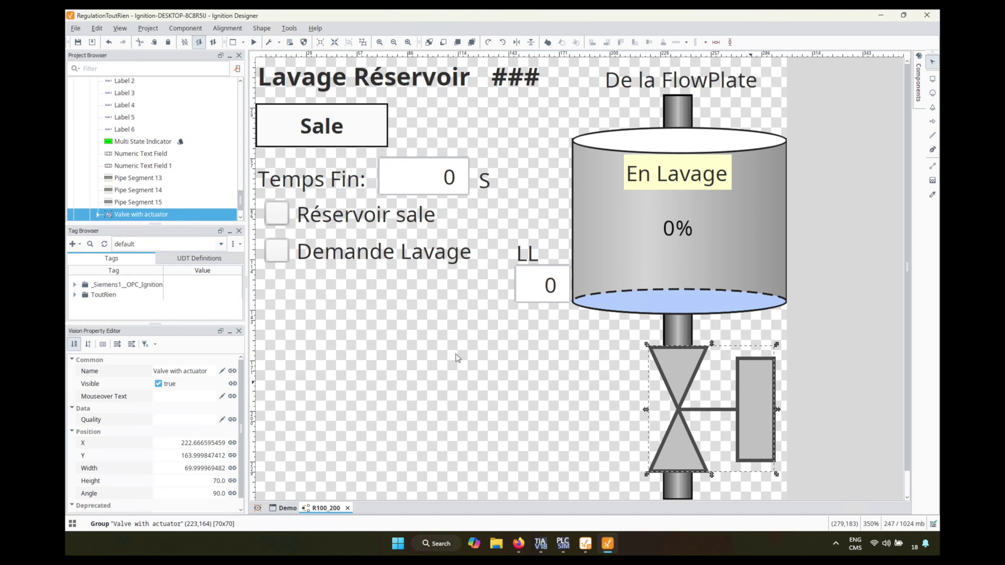
left_click(98, 215)
left_click(144, 214)
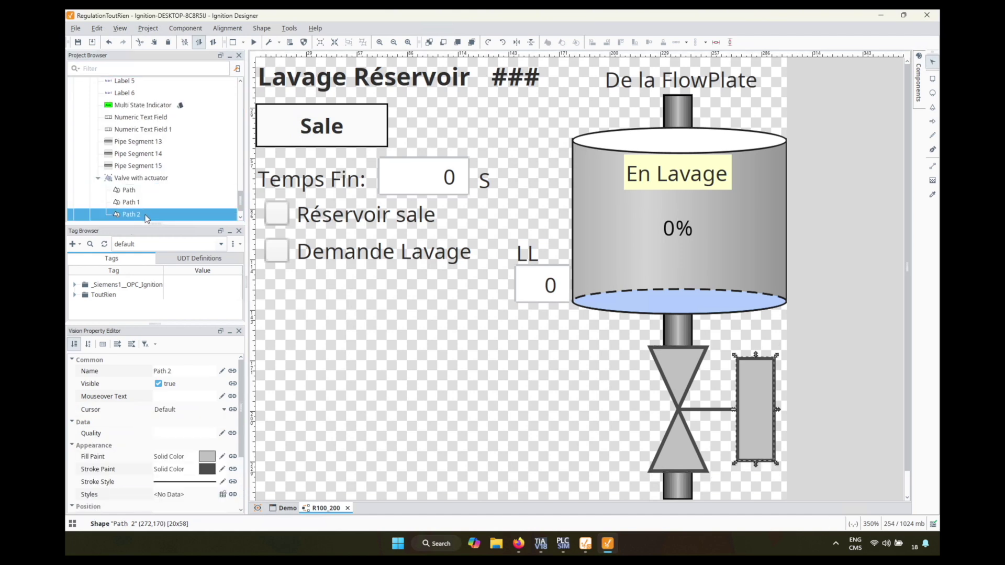
scroll(239, 216, "down", 1)
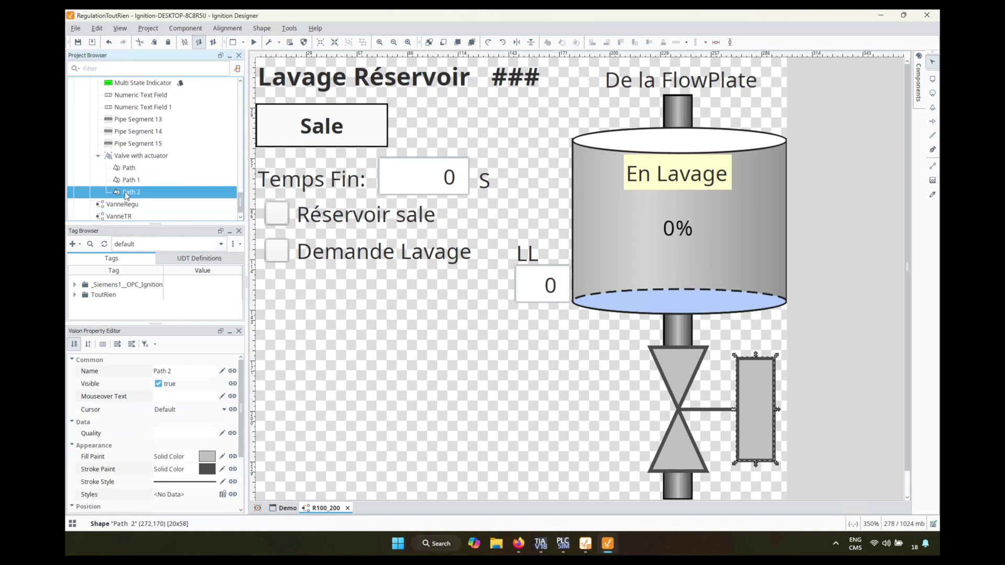
left_click(233, 456)
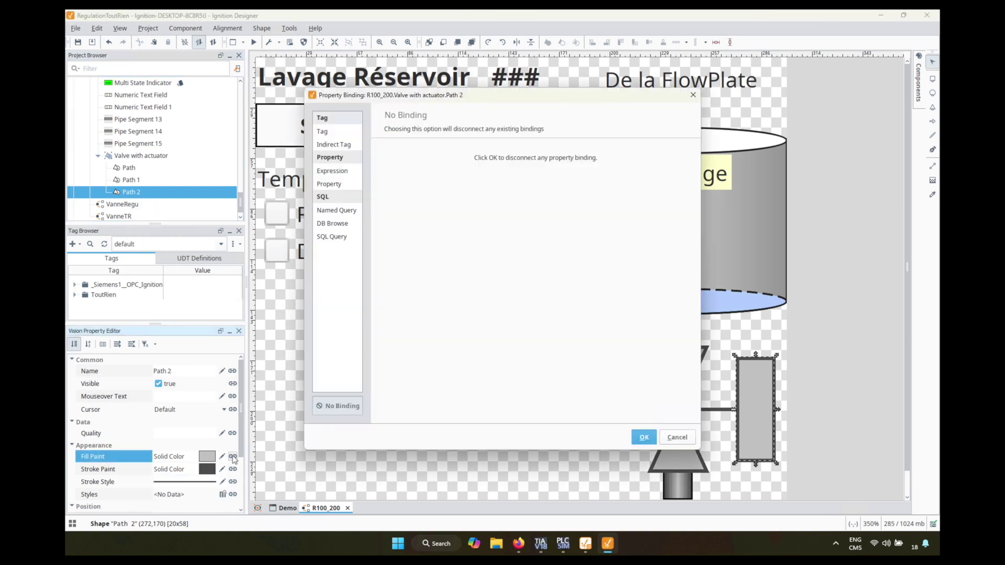
left_click(333, 145)
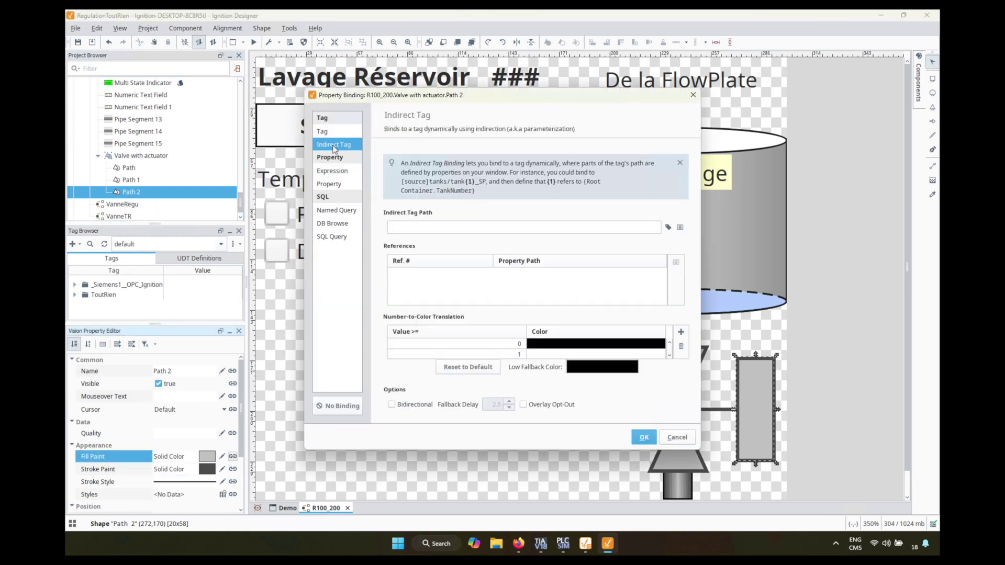
Browse the tags for the indirect path down to ToutRien, DataBlocksGlobal, Variables.
left_click(668, 228)
left_click(465, 129)
left_click(473, 156)
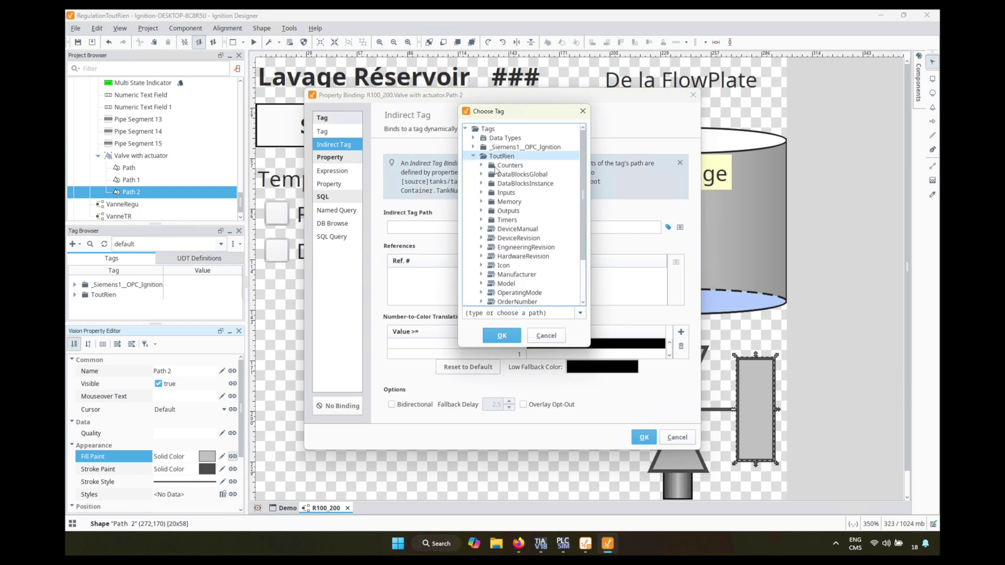
left_click(482, 174)
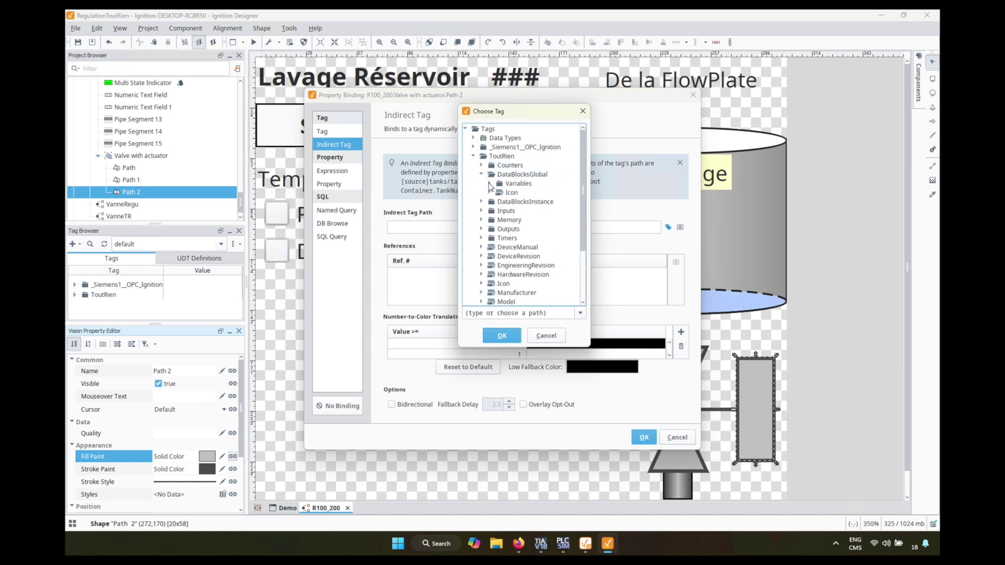
left_click(490, 184)
left_click_drag(583, 193, 584, 257)
Switch to TIA Portal, check the reservoir array names in the Variables [DB3] block, and return to Ignition Designer.
key("alt+Tab")
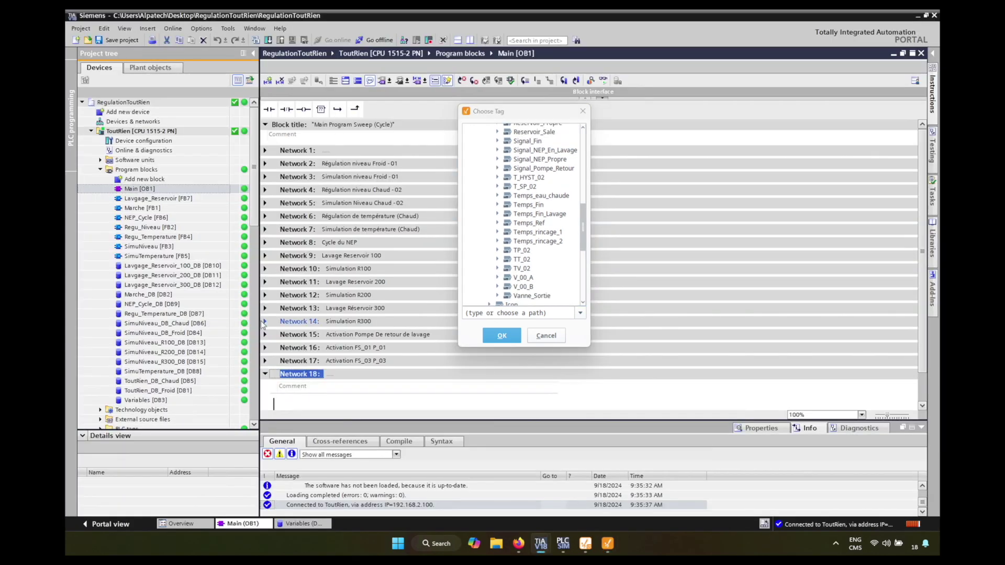
double_click(137, 400)
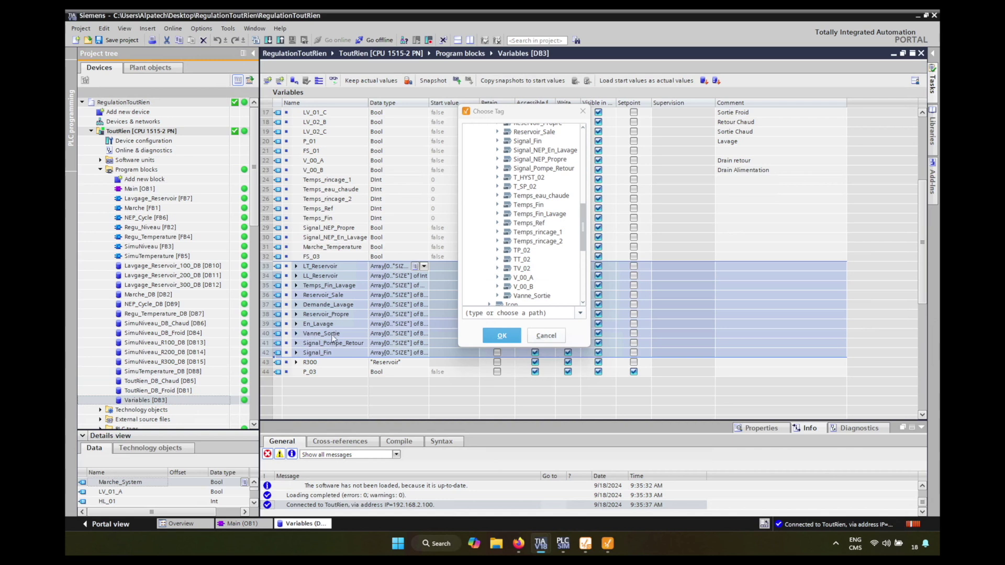
key("alt+Tab")
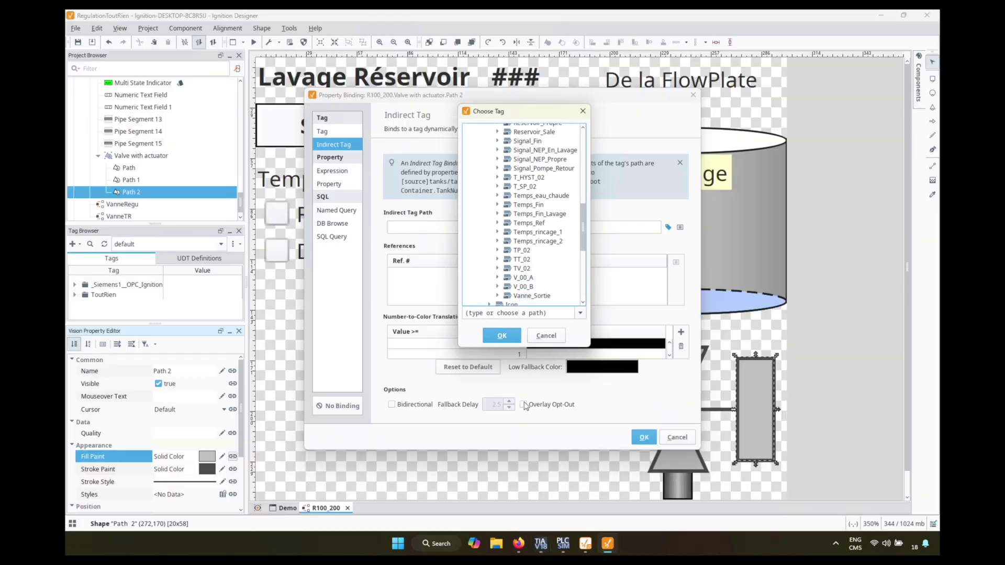
Choose the array element Vanne_Sortie[0] as the indirect tag path for the actuator's fill.
left_click(497, 296)
scroll(506, 253, "down", 3)
left_click(506, 249)
left_click(550, 258)
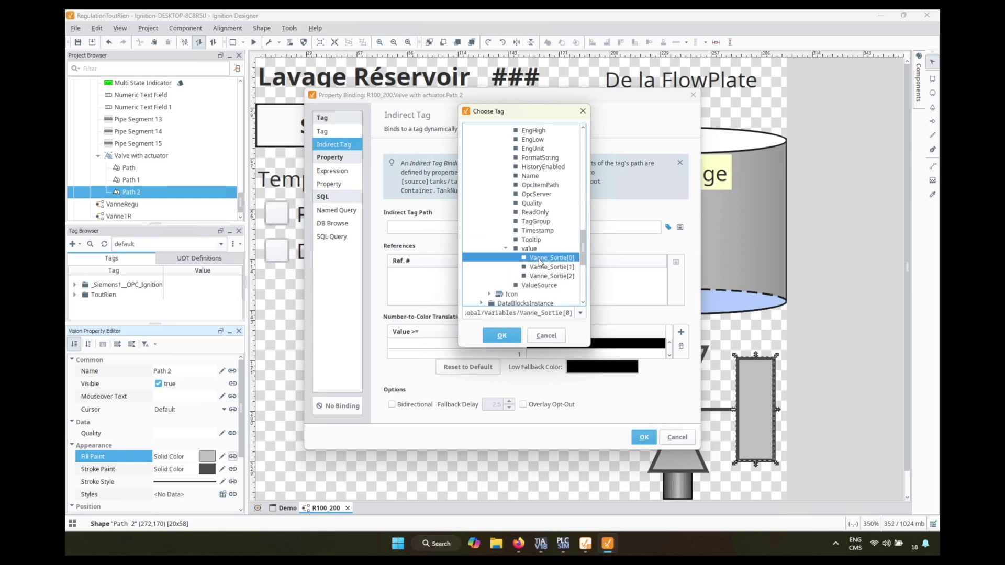
left_click(501, 335)
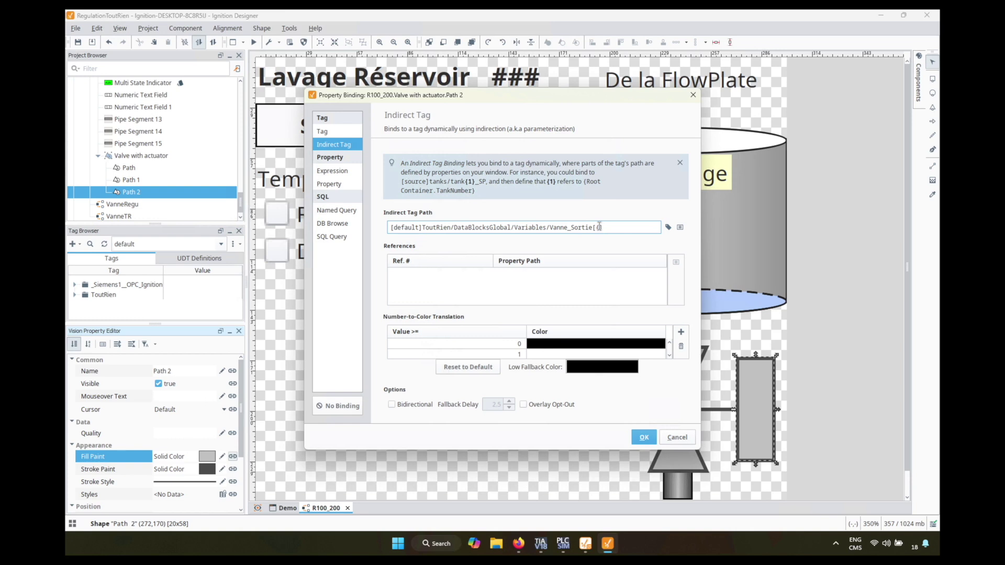
Replace the Vanne_Sortie array index with {1} and link reference 1 to the R100_200.Index property.
type("1}")
left_click(521, 276)
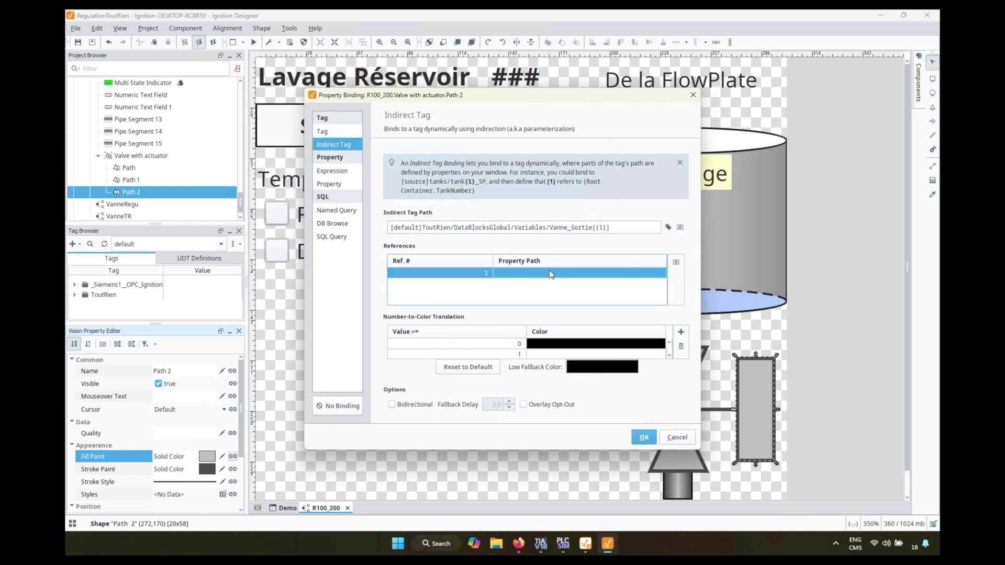
left_click(676, 264)
left_click(476, 193)
double_click(475, 192)
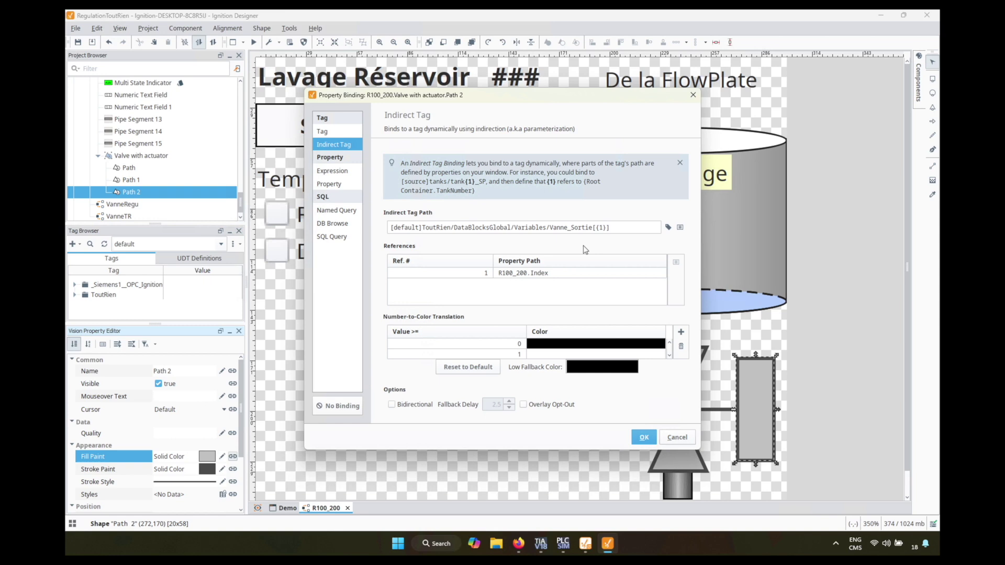
Map value 0 to gray and value 1 to green in the number-to-color translation, and apply the actuator's binding.
left_click(561, 344)
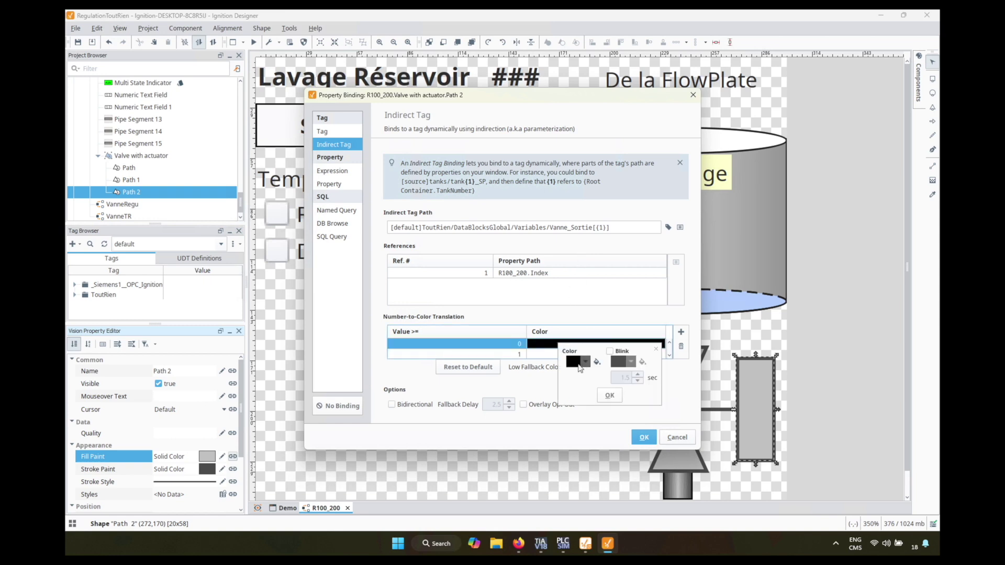
left_click(578, 366)
left_click(576, 442)
left_click(609, 395)
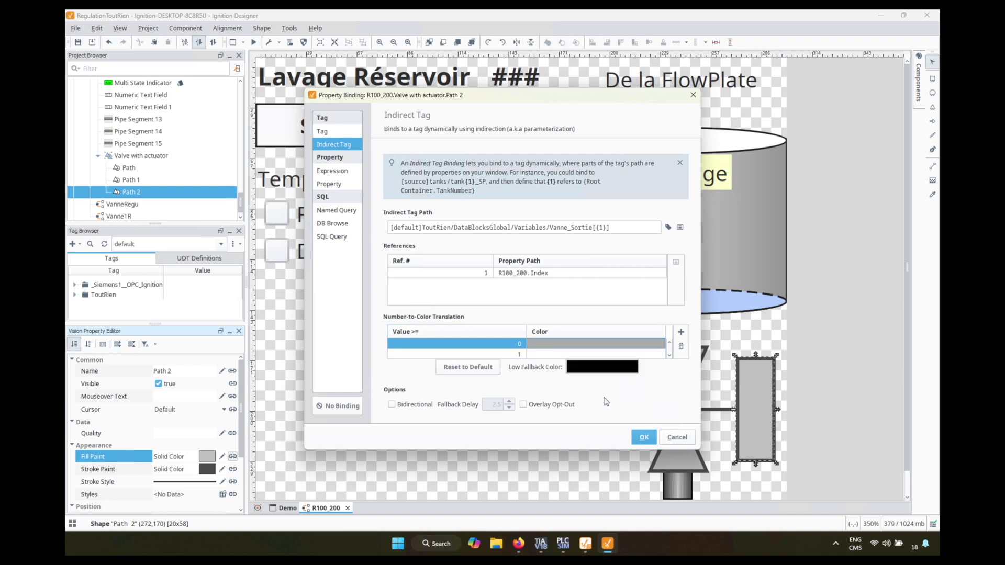
left_click(617, 354)
left_click(639, 372)
left_click(658, 429)
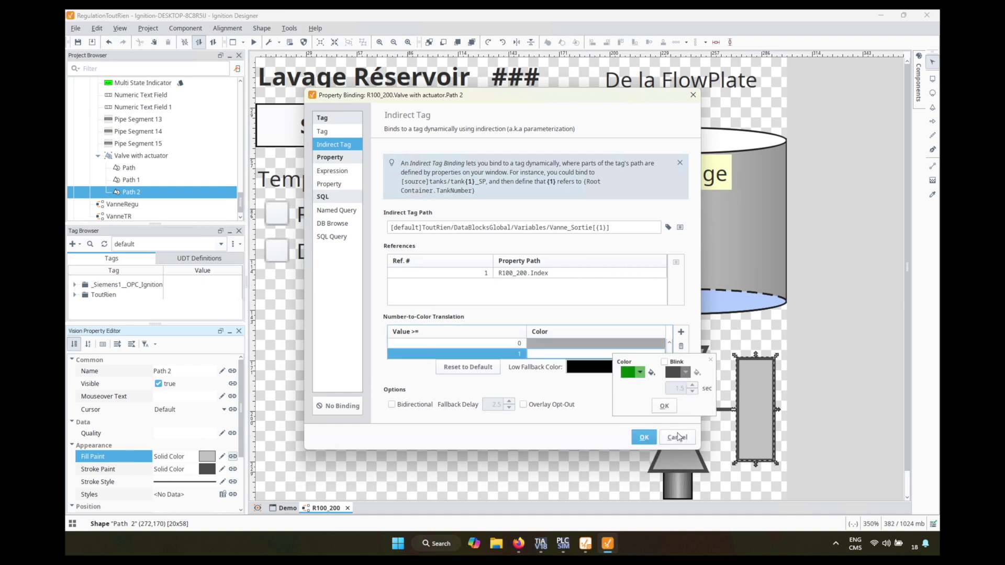
left_click(643, 439)
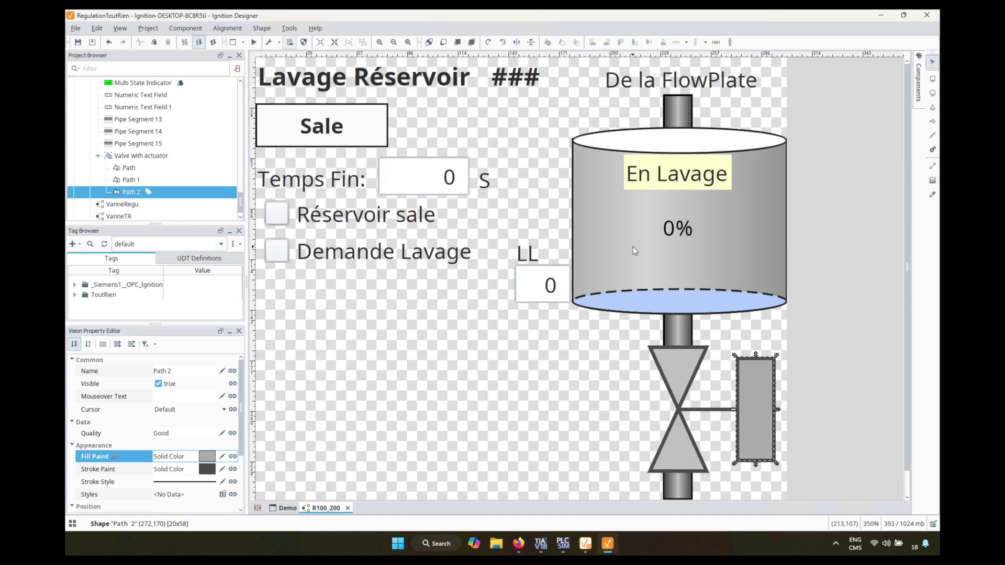
Bind the Text of the "###" label beside the Lavage Réservoir title to the R100_200.Numero property.
left_click(516, 79)
scroll(242, 406, "down", 1)
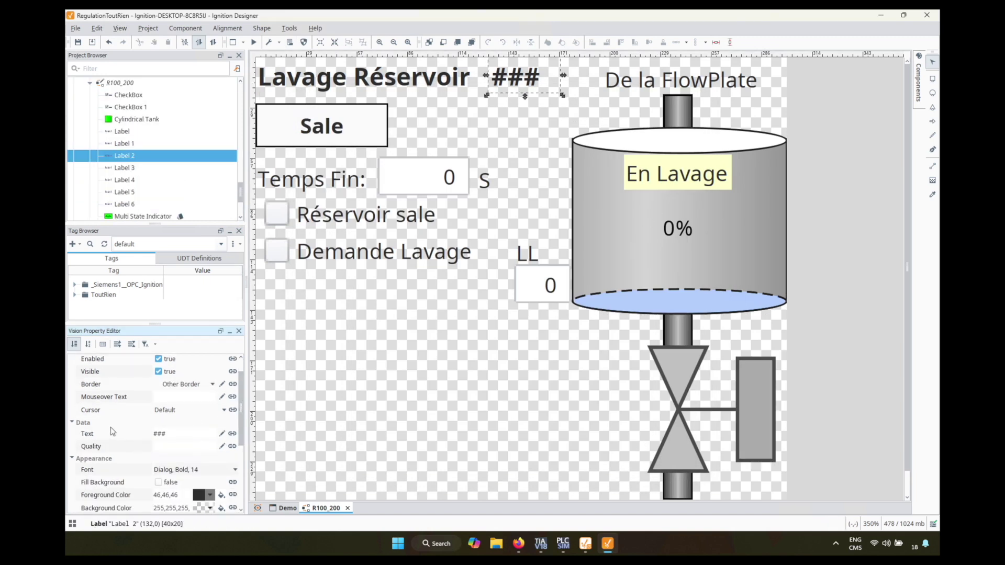
left_click(233, 435)
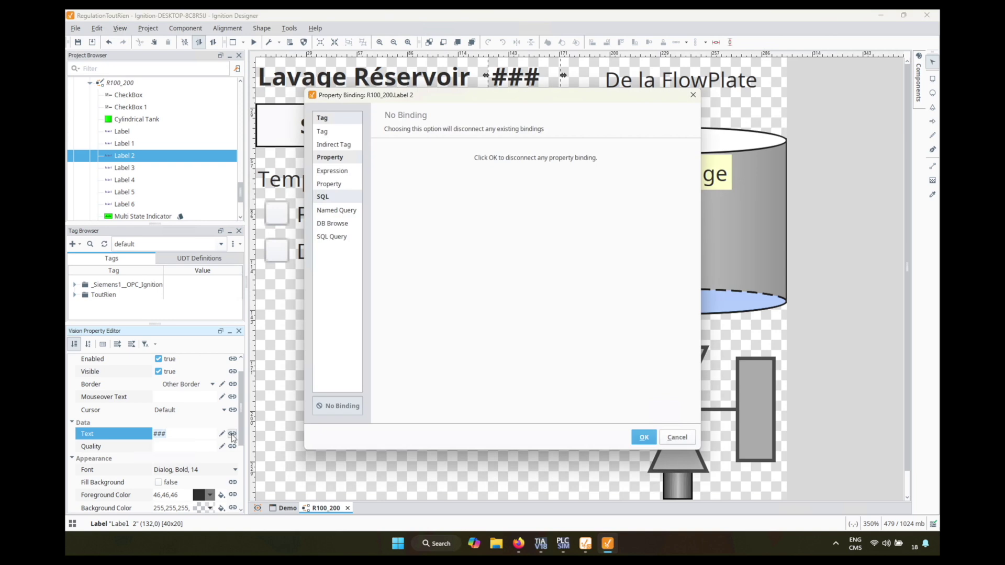
left_click(330, 184)
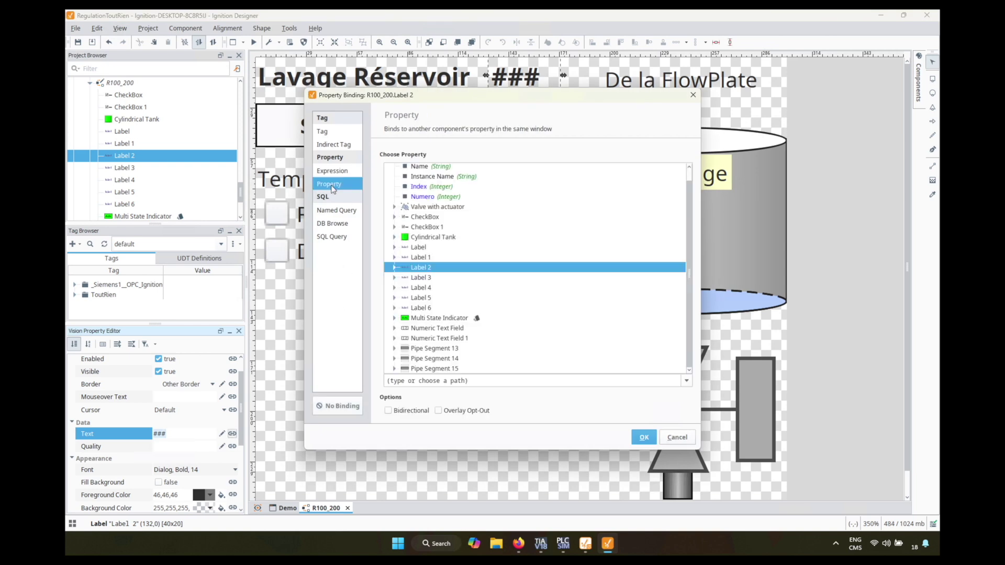
left_click(423, 198)
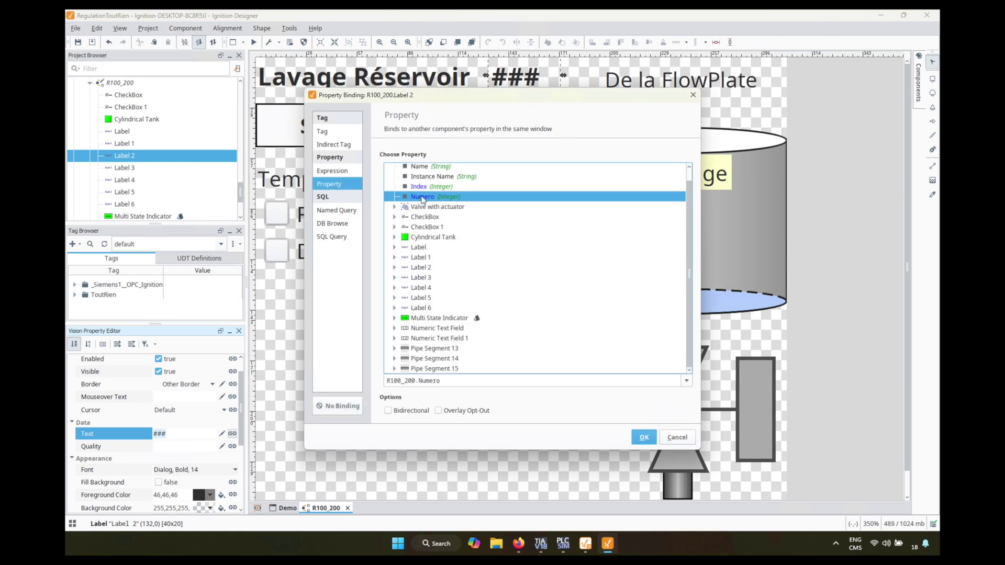
left_click(644, 438)
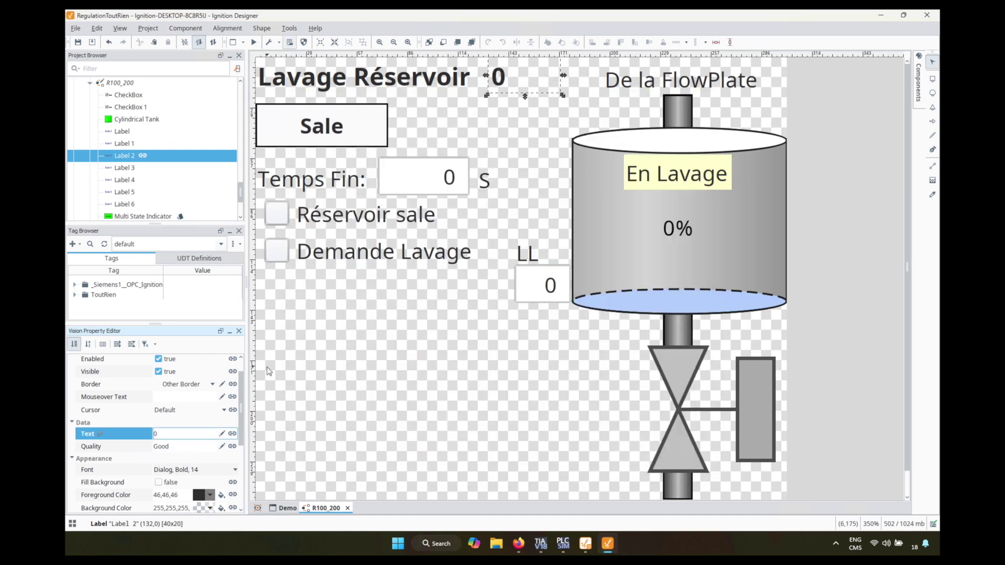
Start an indirect tag binding on the State property of the "Sale" multi-state indicator.
left_click(323, 139)
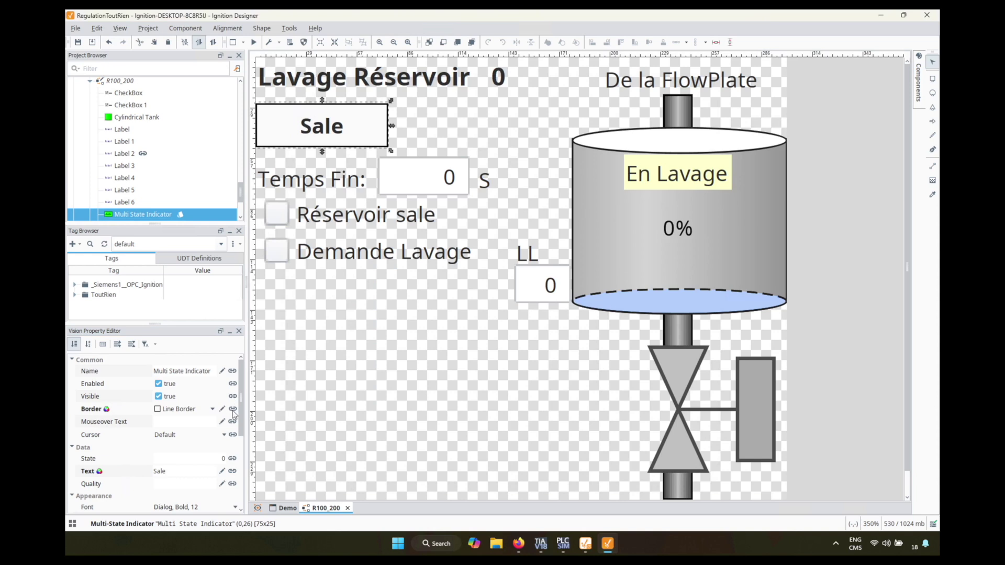
left_click(232, 459)
left_click(334, 145)
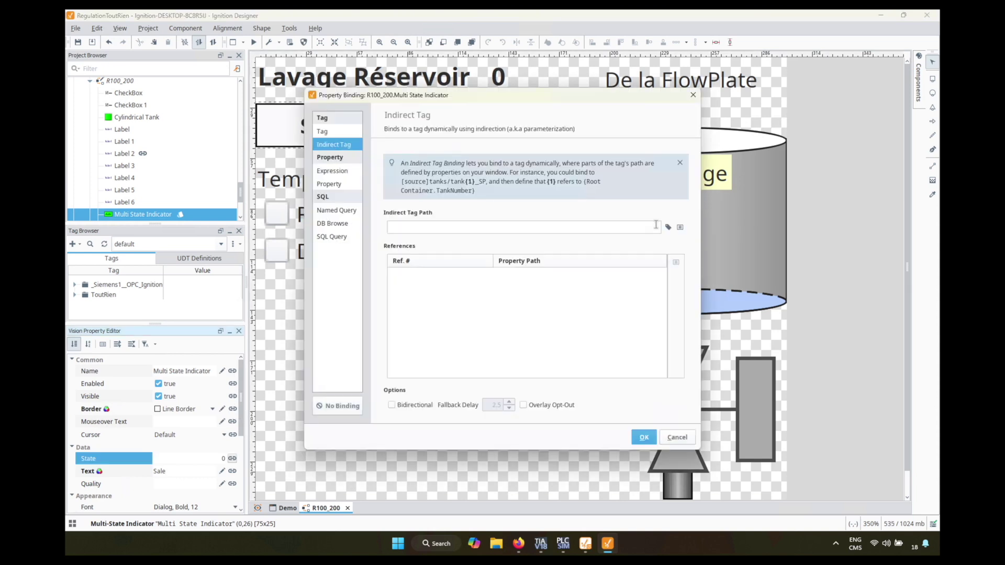
Choose Reservoir_Sale[0] from ToutRien, DataBlocksGlobal, Variables as the indicator's indirect tag path.
left_click(669, 228)
left_click(465, 129)
left_click(473, 156)
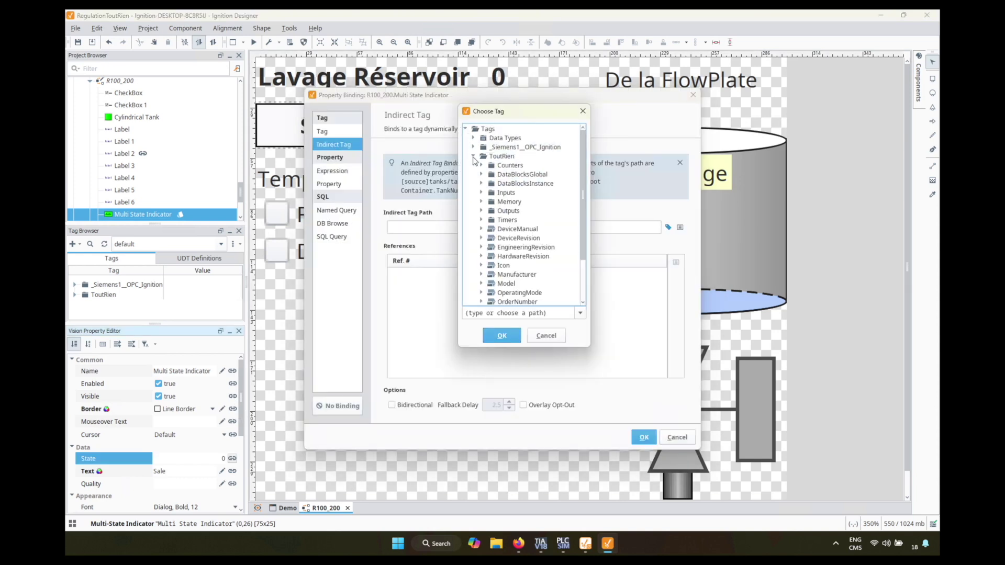
left_click(481, 174)
double_click(539, 186)
left_click_drag(587, 181, 587, 220)
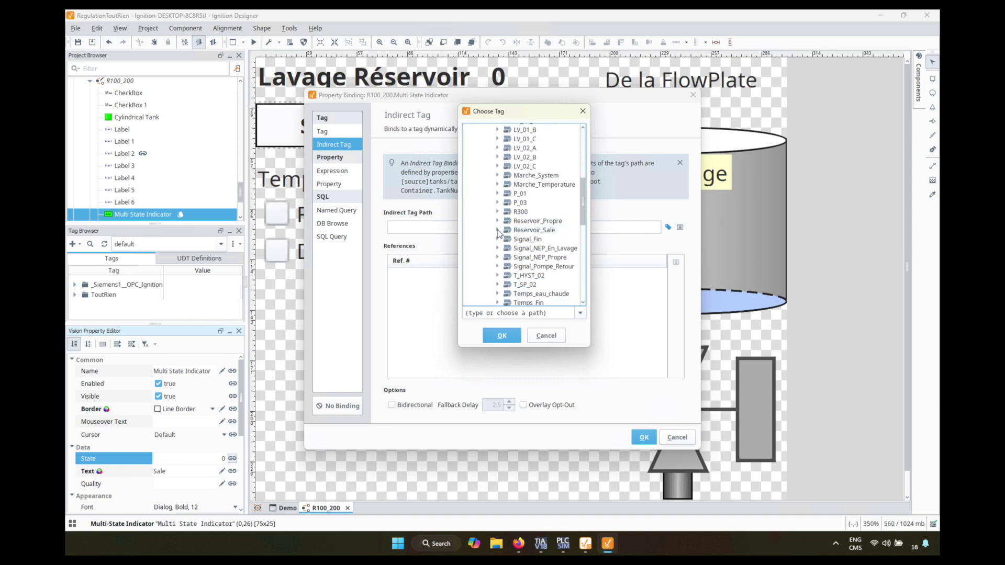
left_click(498, 231)
left_click_drag(583, 198, 583, 215)
left_click(506, 210)
left_click(542, 219)
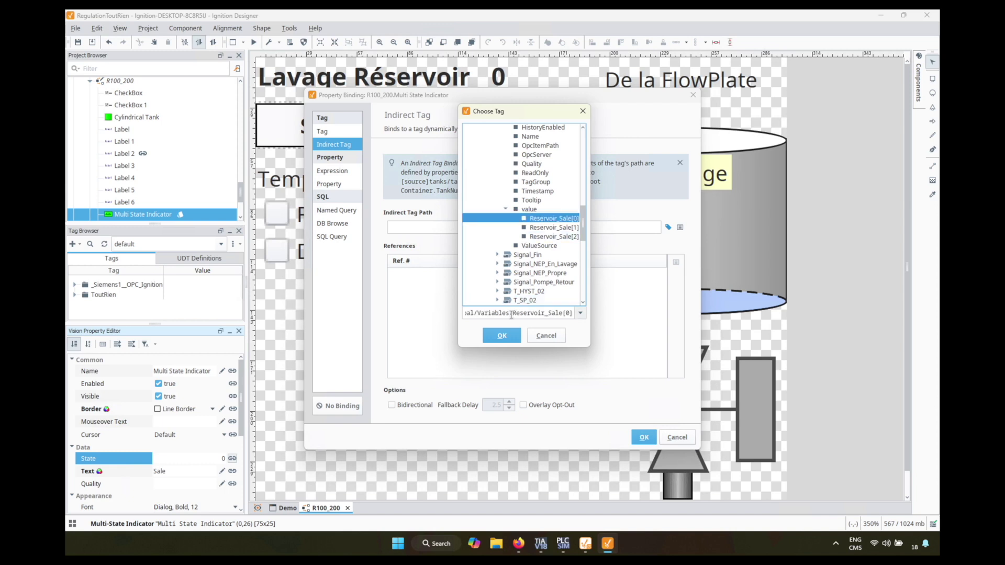
left_click(502, 336)
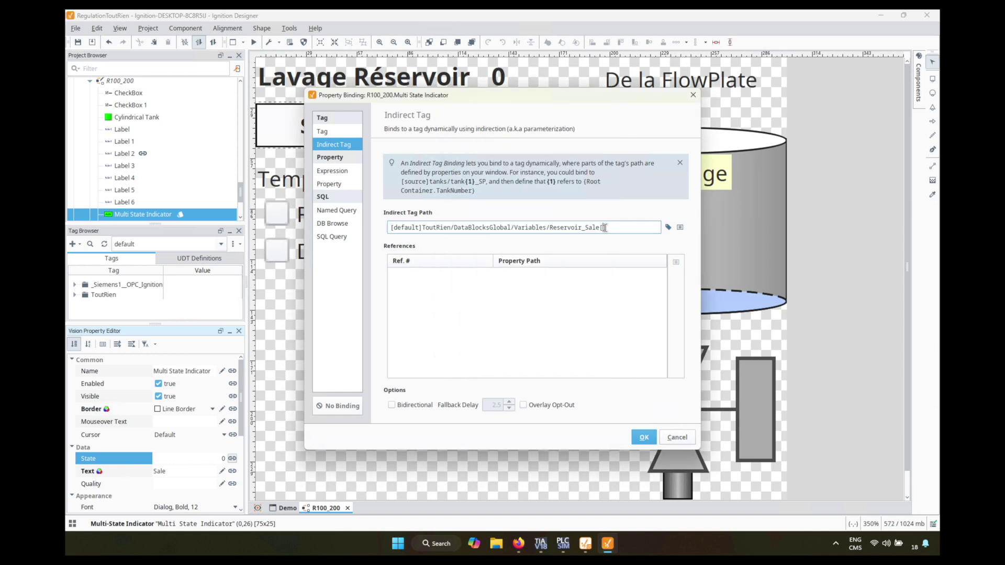
Replace the Reservoir_Sale array index with {1}, link reference 1 to R100_200.Index, and apply the indicator's binding.
type("}")
left_click(523, 274)
left_click(524, 274)
left_click(475, 192)
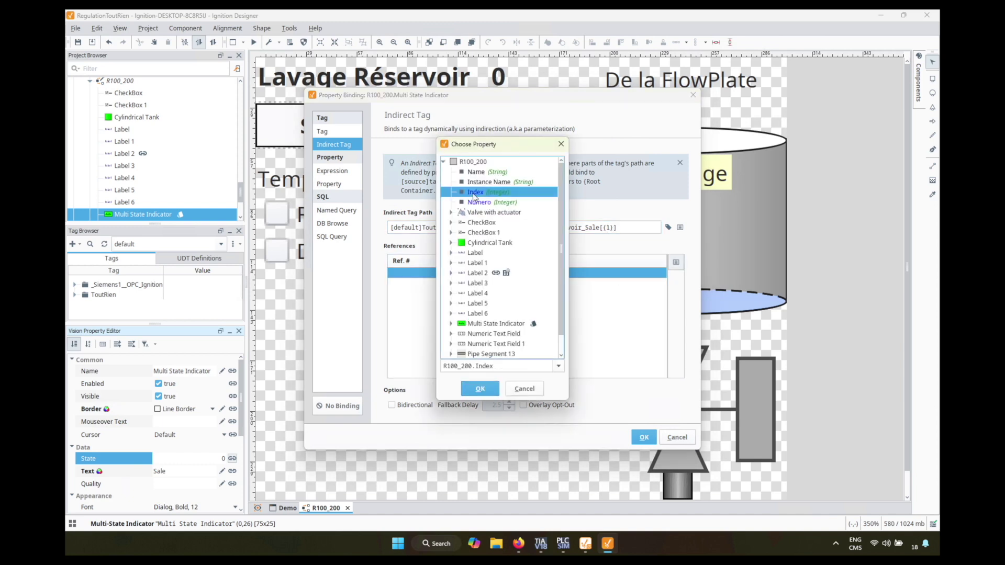
left_click(480, 388)
left_click(644, 437)
Start an indirect tag binding on Value (Integer) of the Temps Fin field and choose Temps_Fin_Lavage[0] from ToutRien, DataBlocksGlobal, Variables as its path.
left_click(444, 184)
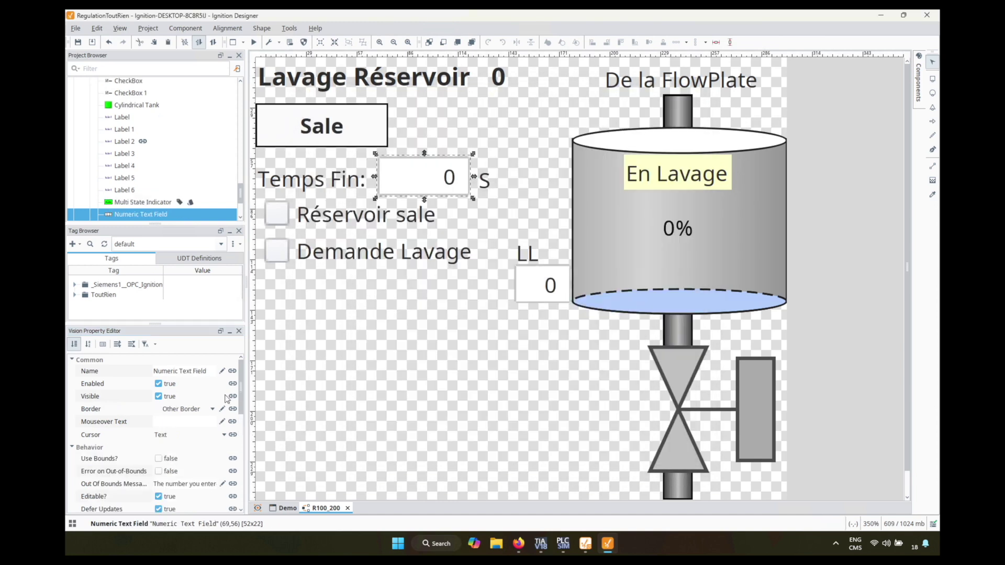
scroll(228, 409, "down", 5)
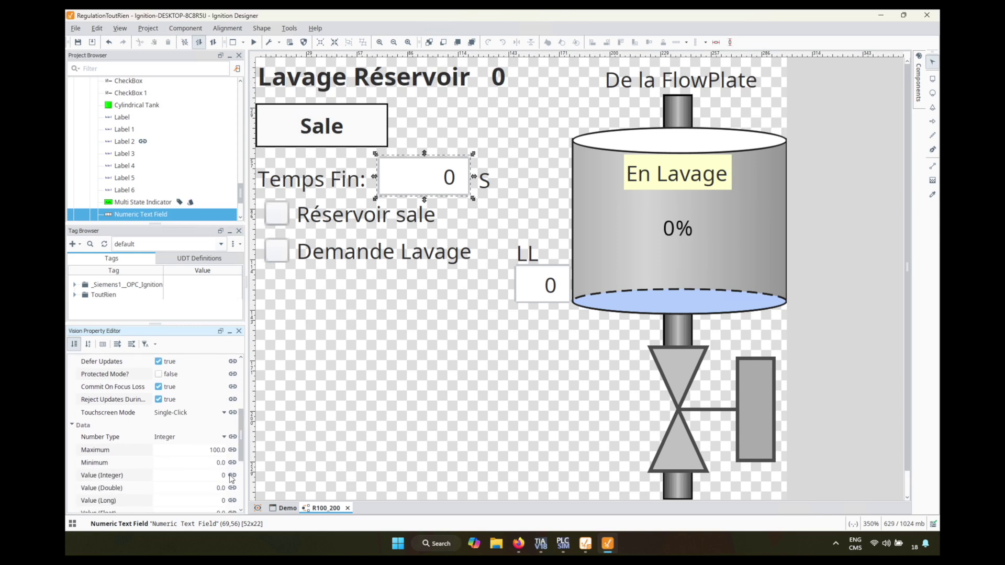
left_click(232, 476)
left_click(334, 145)
left_click(668, 227)
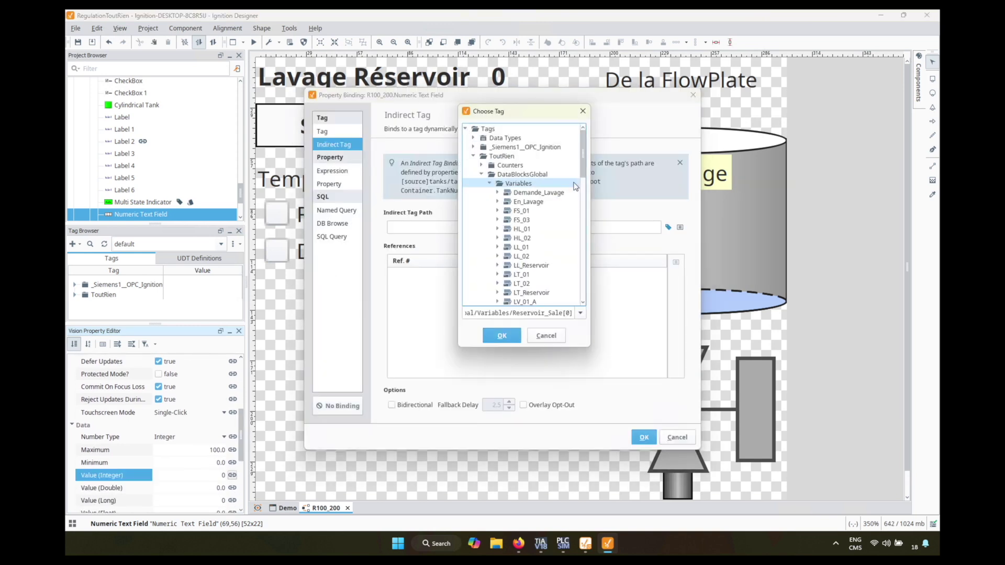
scroll(576, 187, "down", 5)
key("alt+Tab")
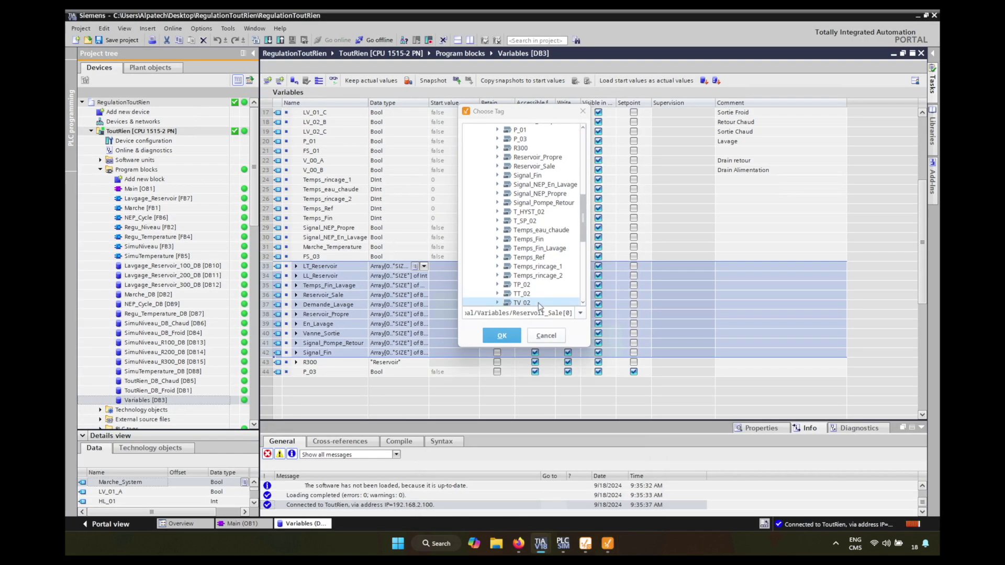
key("alt+Tab")
left_click(497, 248)
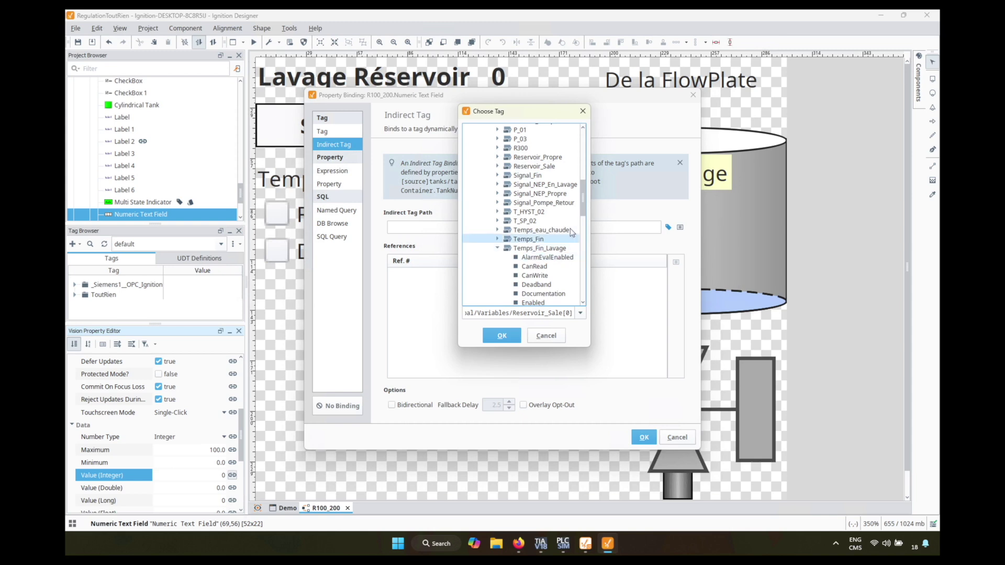
left_click(539, 248)
left_click(502, 336)
Replace the Temps_Fin_Lavage array index with {1}, link reference 1 to R100_200.Index, make the binding bidirectional, and apply it.
double_click(613, 227)
type("{1}")
left_click(576, 273)
left_click(676, 261)
left_click(476, 192)
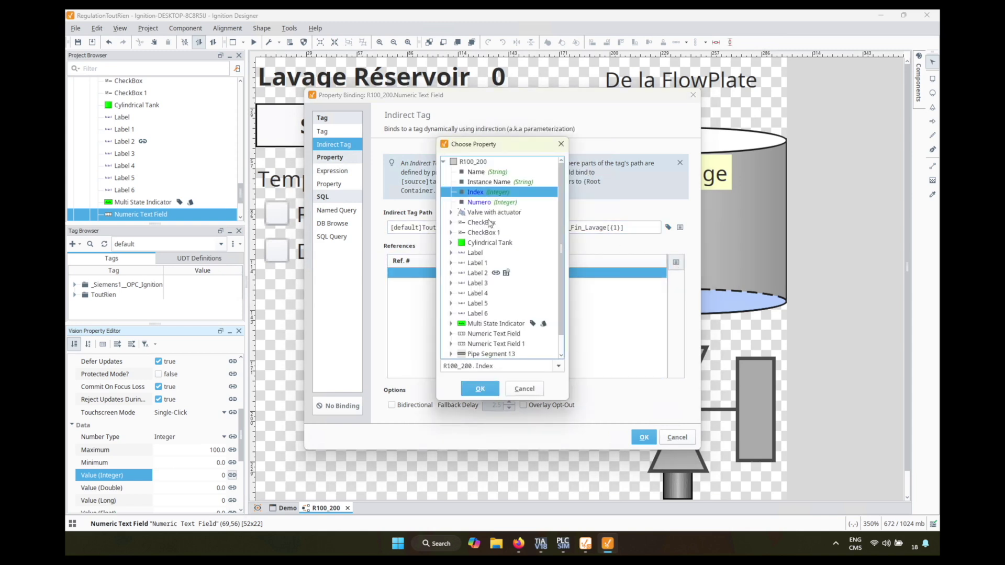
left_click(480, 390)
left_click(392, 406)
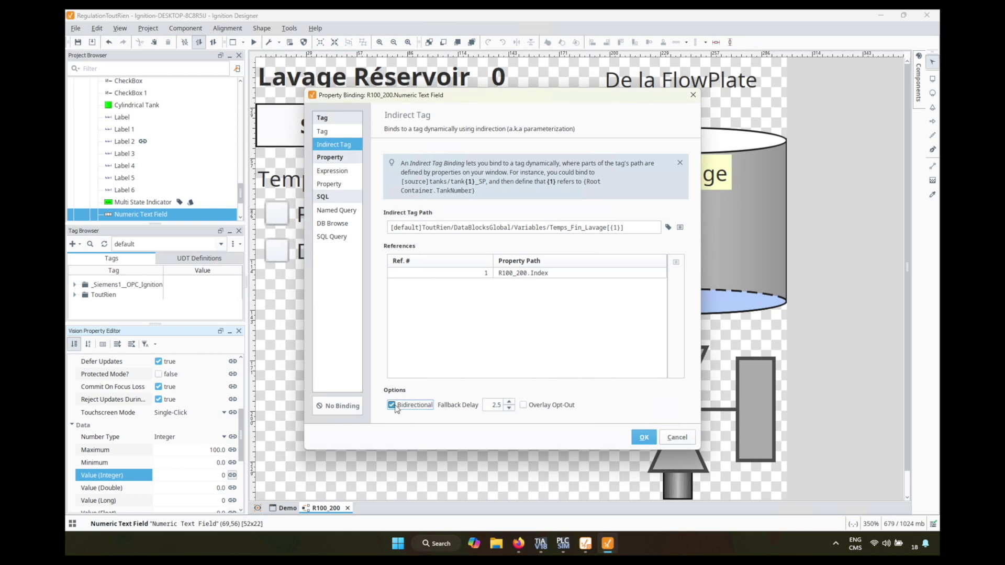
left_click(644, 438)
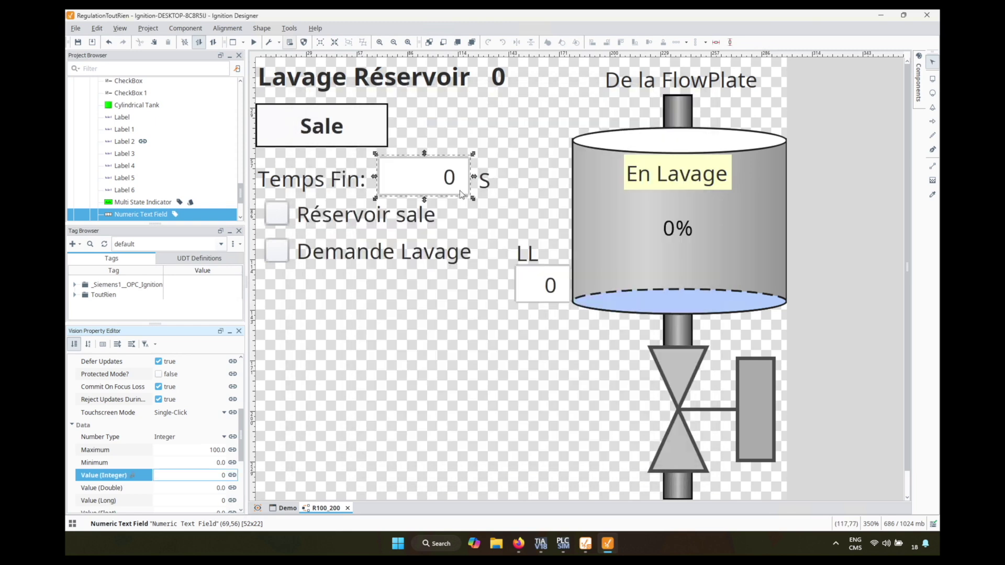
Start an indirect tag binding on the Selected property of the "Réservoir sale" check box and open the tag selection.
left_click(366, 214)
scroll(240, 424, "up", 2)
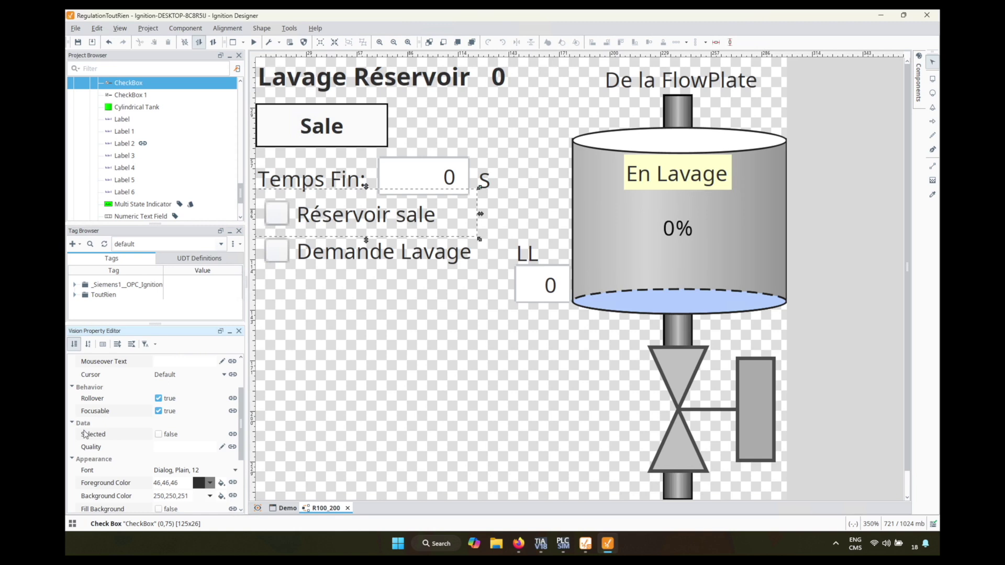
left_click(232, 434)
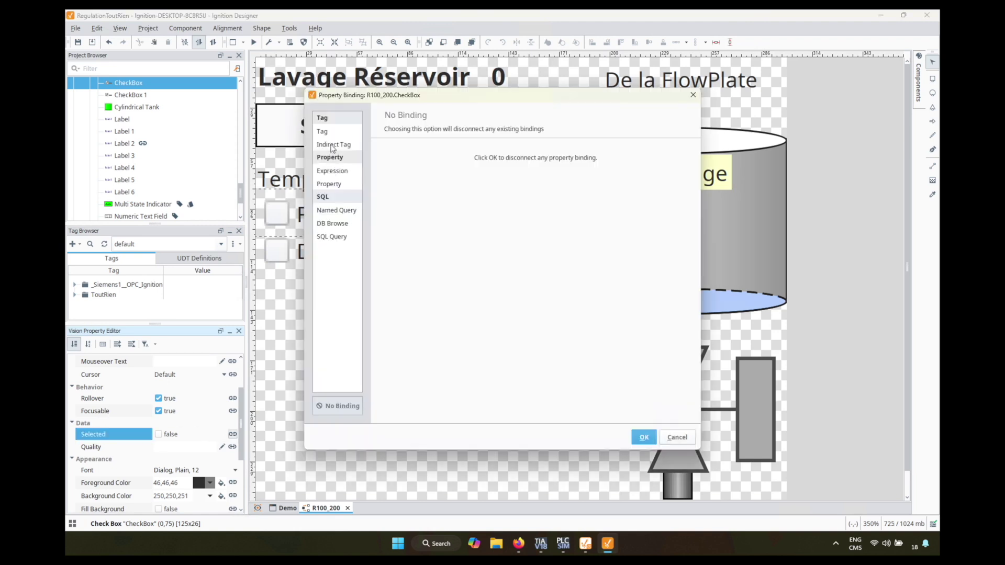
left_click(333, 145)
left_click(668, 228)
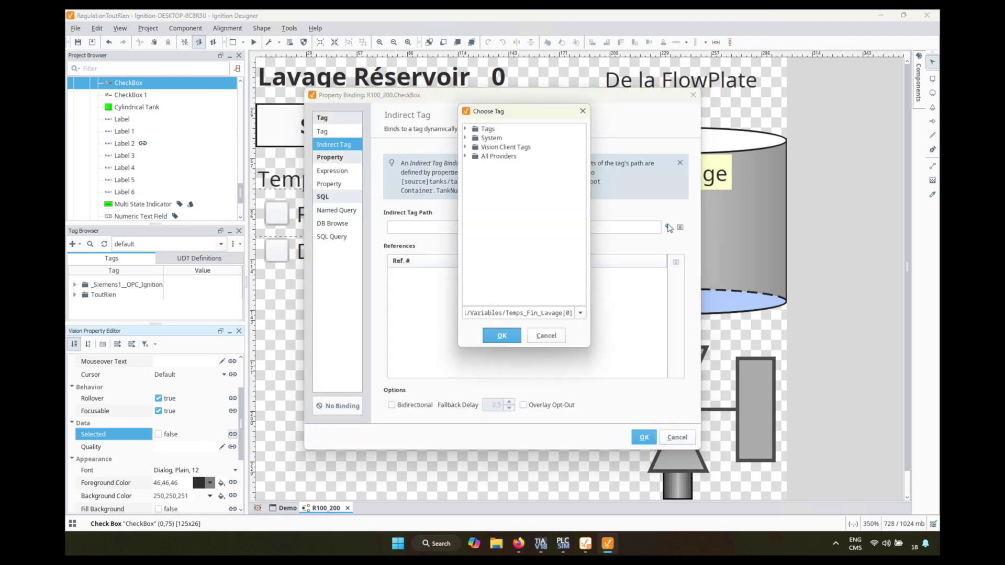
Choose Reservoir_Sale[0] from ToutRien, DataBlocksGlobal, Variables as the check box's indirect tag path.
double_click(488, 129)
left_click(482, 150)
left_click(474, 157)
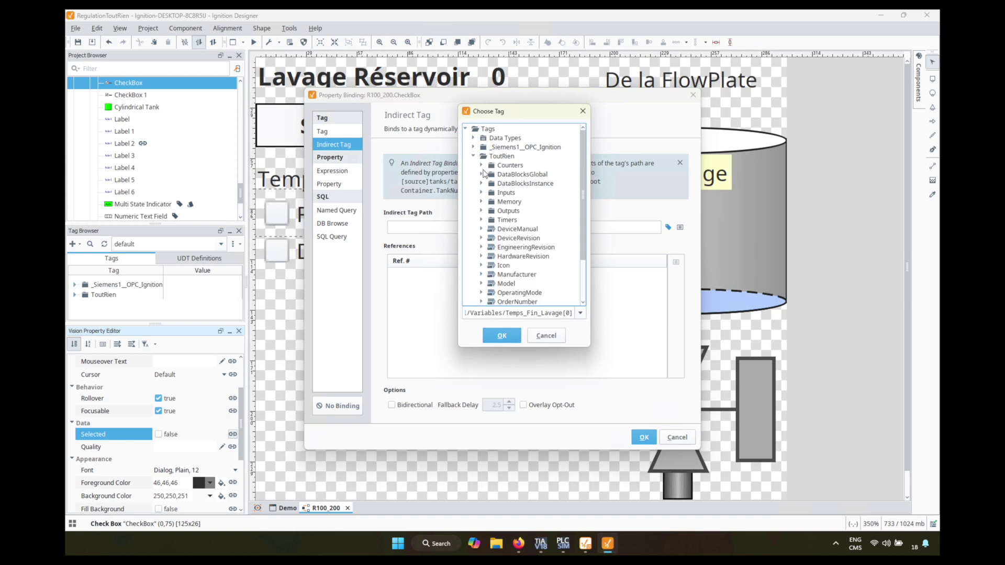
left_click(481, 174)
left_click(490, 183)
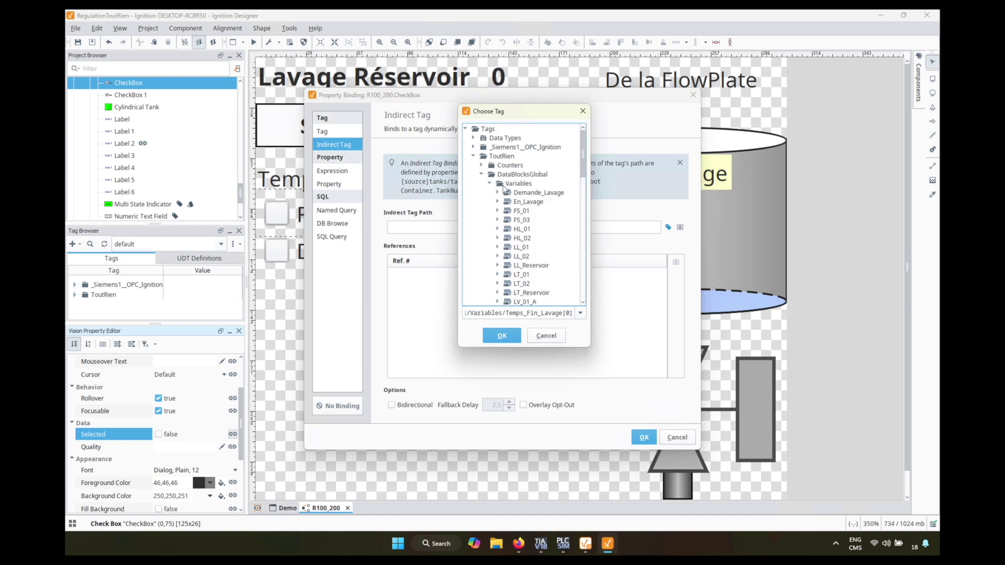
left_click_drag(584, 178, 585, 251)
left_click(538, 203)
left_click(554, 175)
left_click(501, 335)
Replace the check box path's Reservoir_Sale index with {1}, link reference 1 to R100_200.Index, and apply the binding as bidirectional.
type("{1}")
double_click(547, 273)
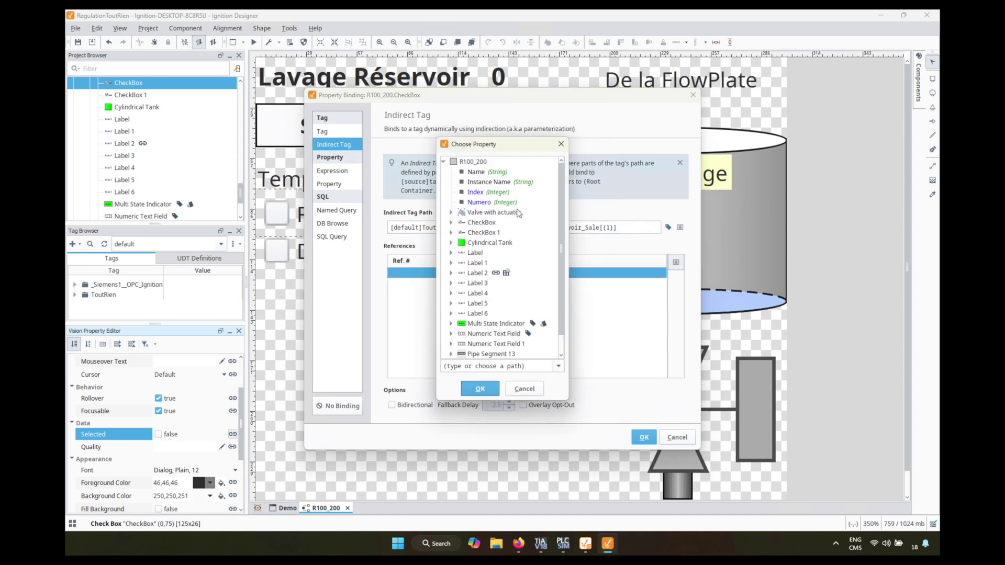
left_click(475, 192)
left_click(480, 388)
left_click(392, 405)
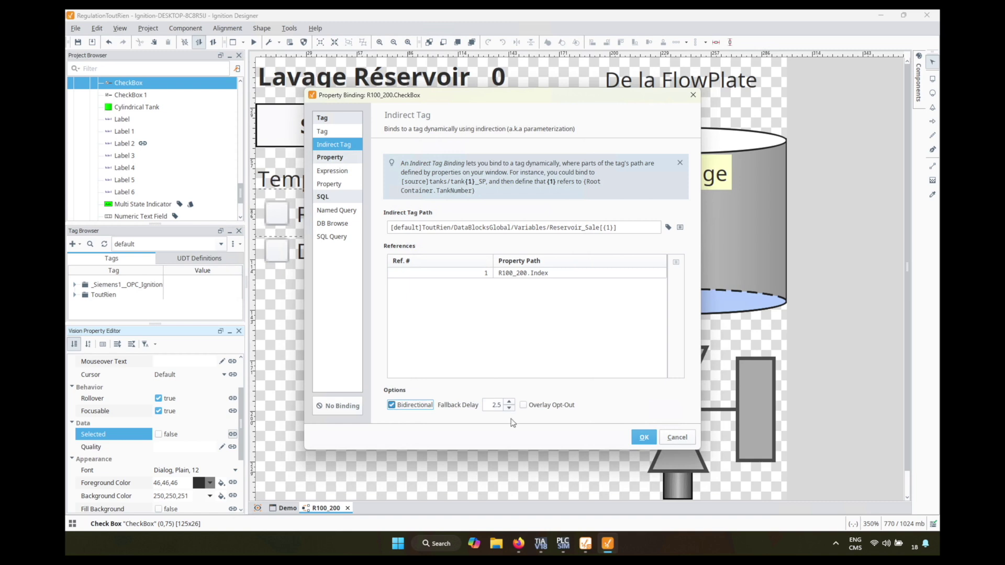
left_click(644, 437)
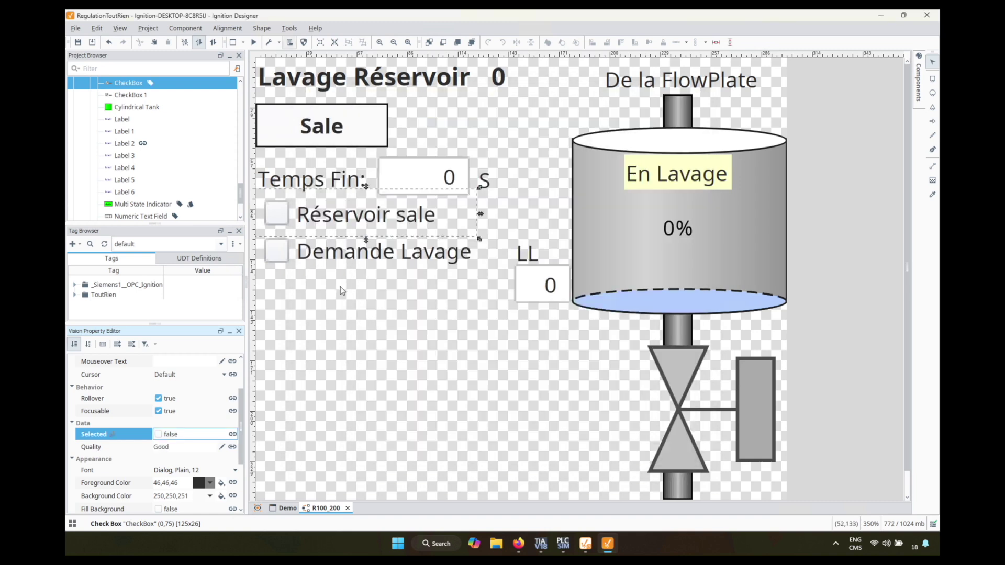
Start an indirect tag binding on the Selected property of the "Demande Lavage" check box, with Demande_Lavage[0] as its path.
left_click(361, 254)
left_click(232, 435)
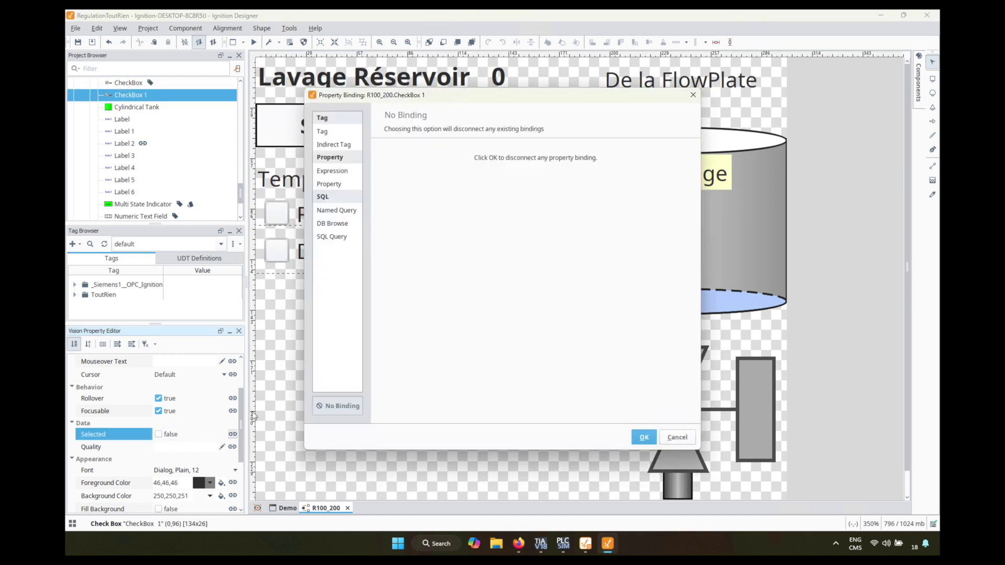
left_click(334, 144)
left_click(668, 227)
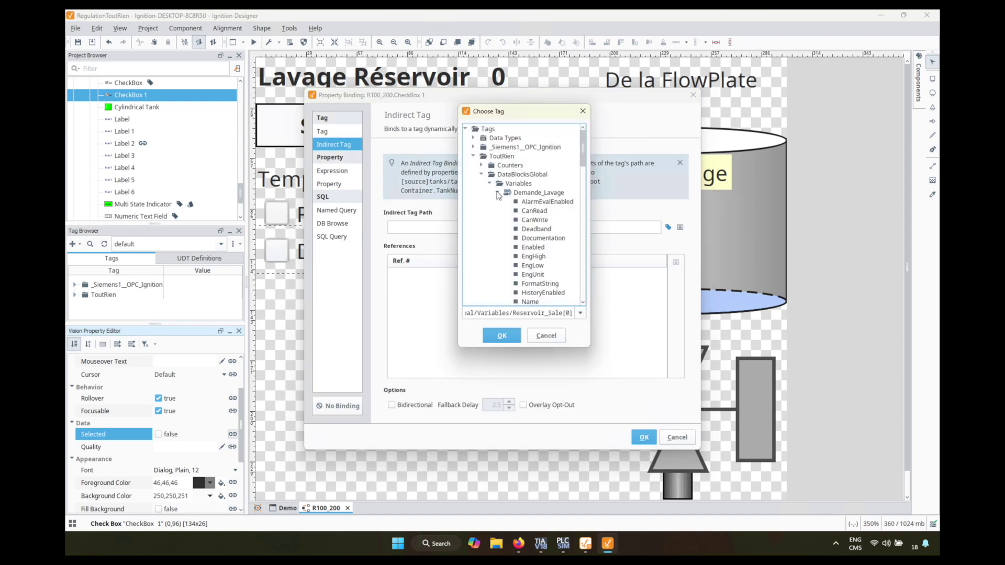
scroll(584, 167, "down", 2)
left_click(510, 177)
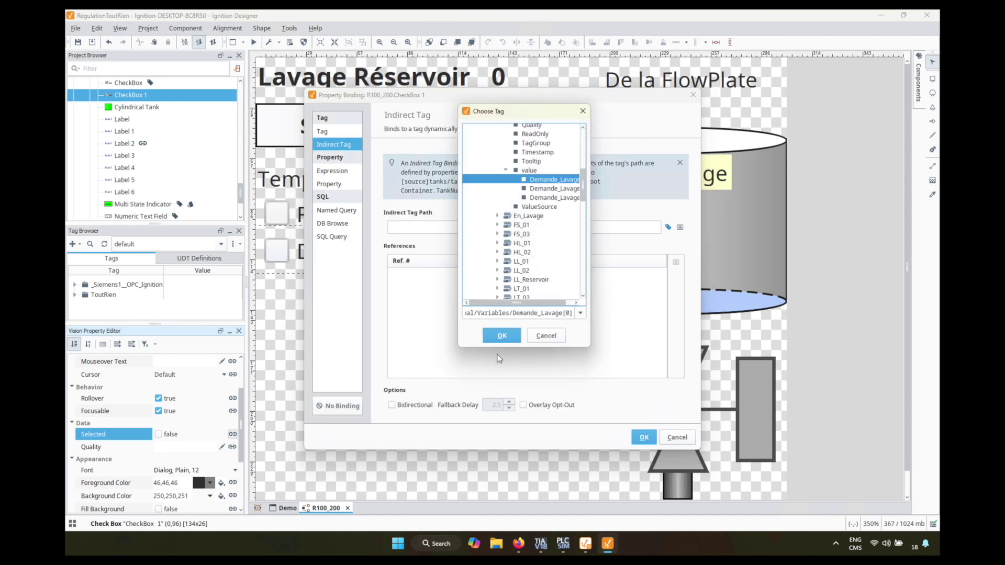
left_click(502, 336)
Parameterize the Demande_Lavage array index with the template's Index property and apply the binding as bidirectional.
left_click(680, 227)
left_click(514, 386)
left_click(392, 405)
left_click(644, 437)
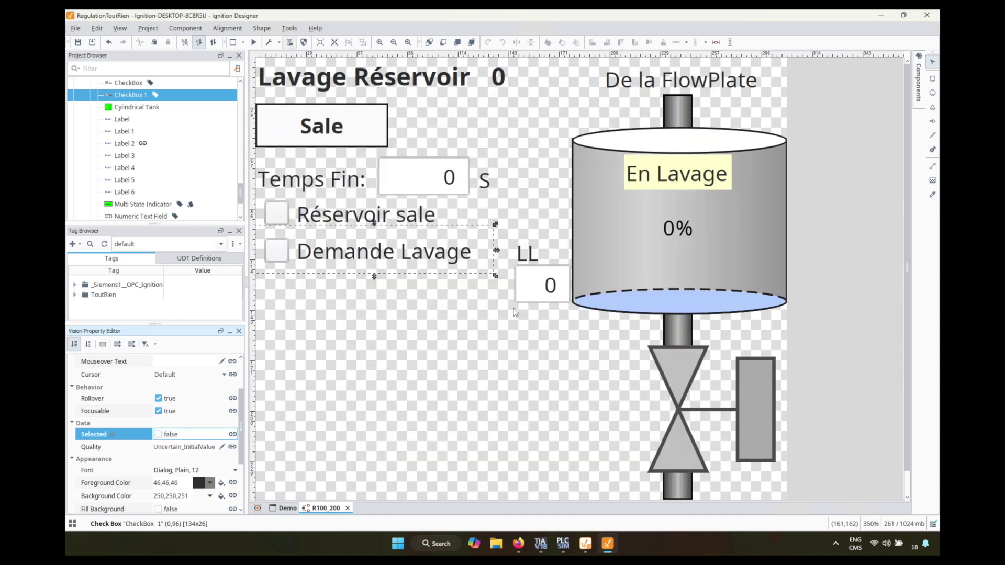
Start an indirect tag binding on Value (Integer) of the LL numeric field, with LL_Reservoir[0] from ToutRien's global Variables as its path.
left_click(534, 293)
left_click_drag(241, 413, 243, 451)
left_click(232, 448)
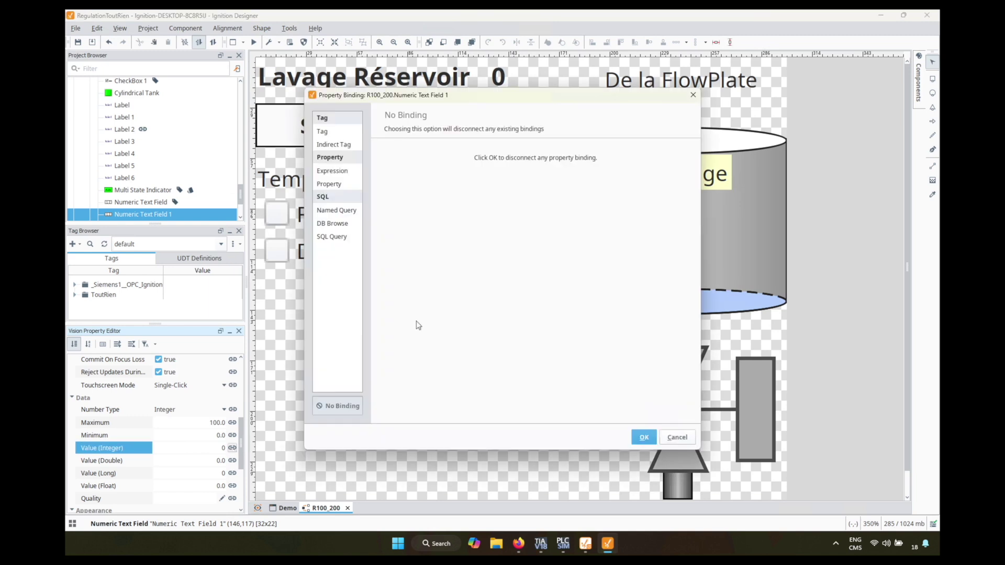
left_click(333, 145)
left_click(668, 228)
left_click(465, 129)
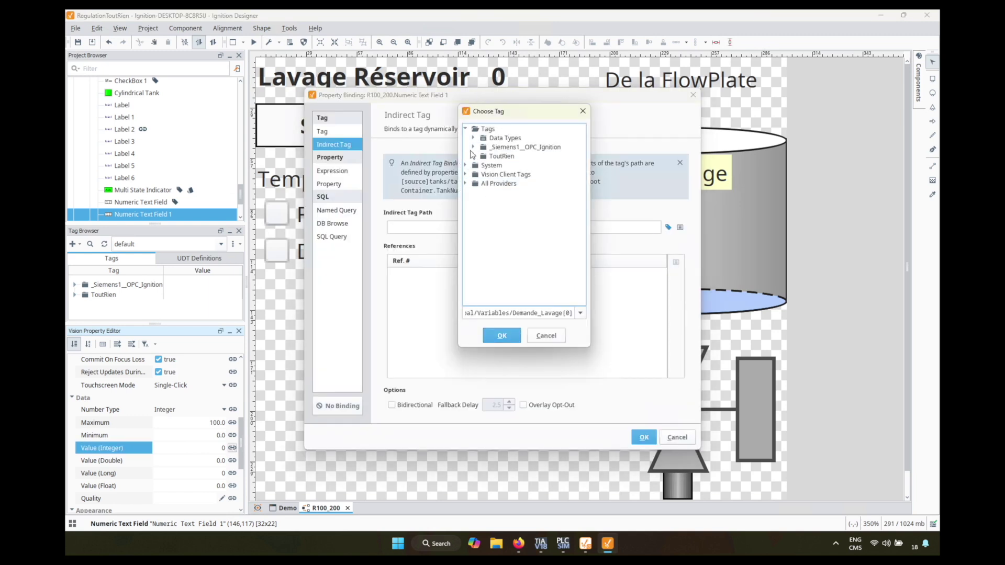
double_click(482, 150)
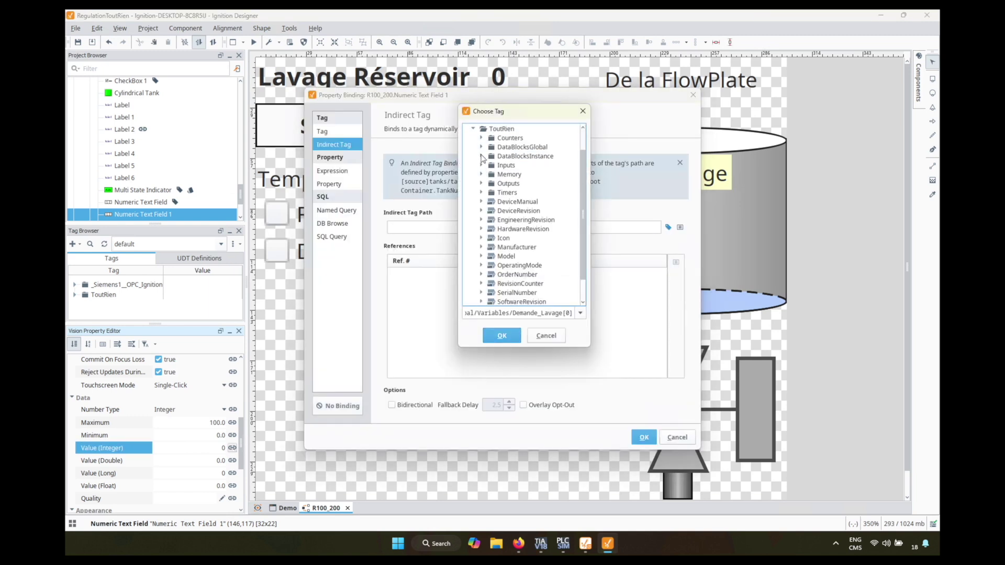
scroll(579, 166, "down", 5)
left_click(550, 158)
left_click(501, 335)
Link the LL field's tag reference 1 to the template's Index property and apply the binding.
left_click(579, 273)
left_click(480, 388)
left_click(644, 438)
Start an indirect tag binding on the Visible property of the "En Lavage" label, with En_Lavage[0] as its path.
left_click(653, 193)
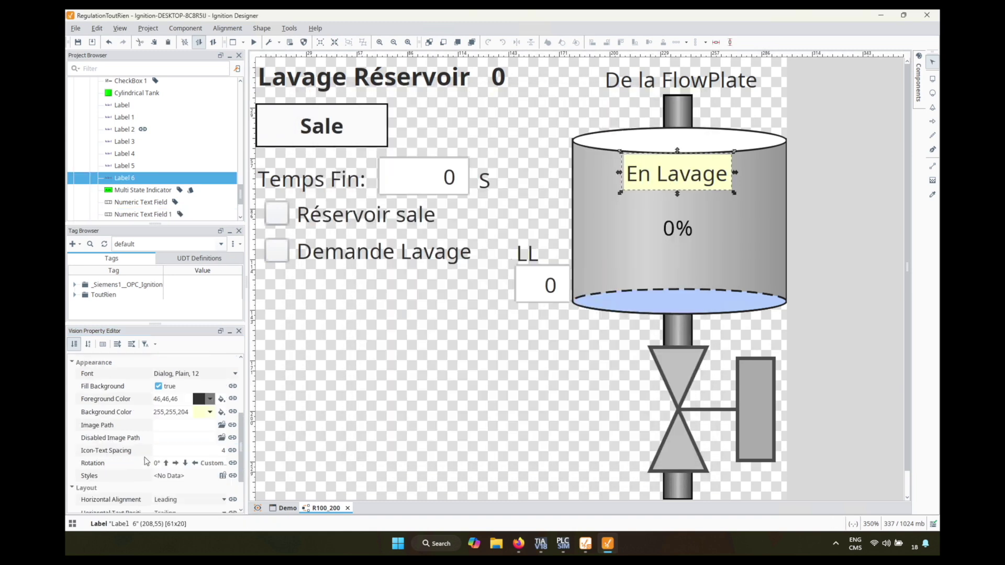
left_click_drag(243, 431, 244, 366)
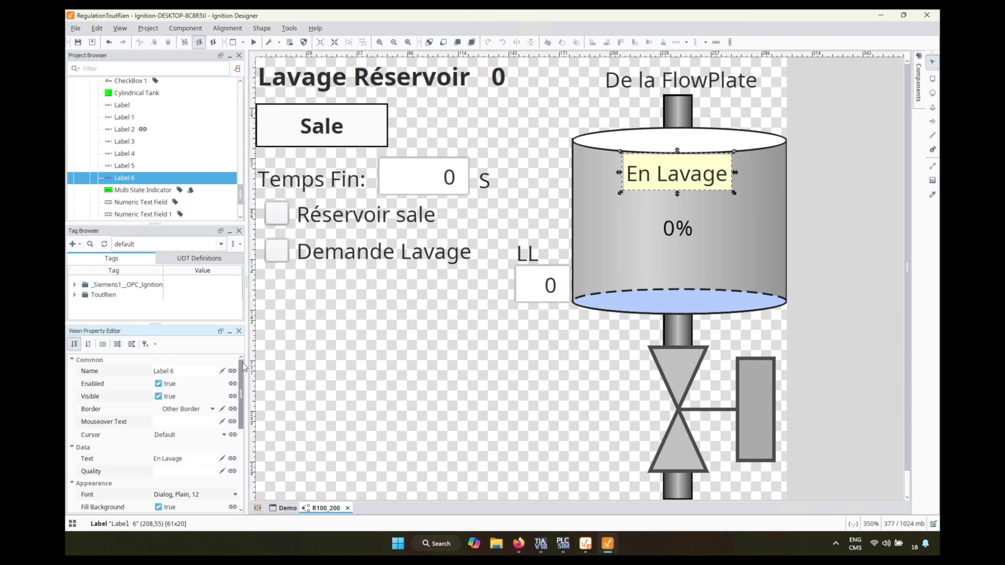
left_click(232, 396)
left_click(334, 144)
left_click(668, 227)
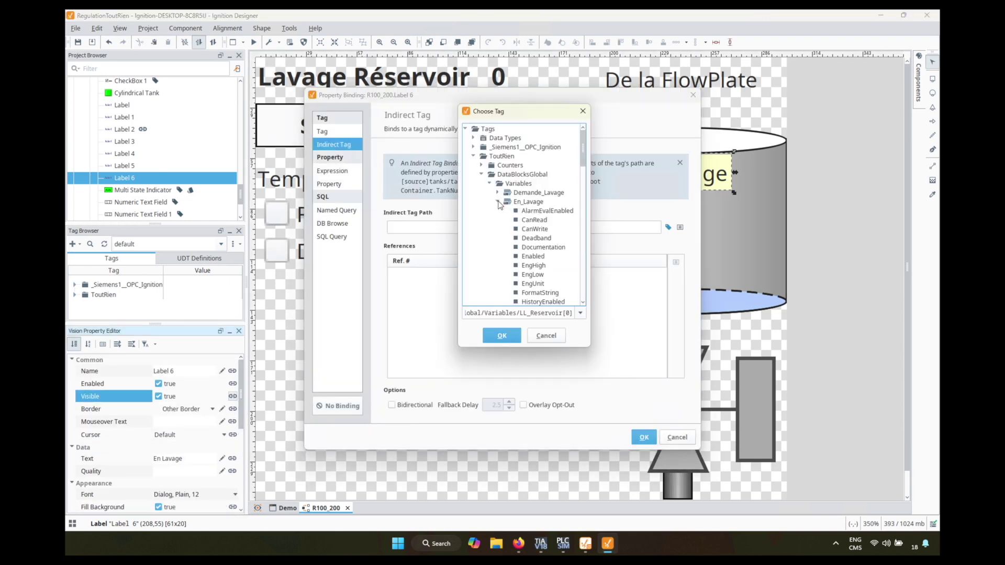
scroll(502, 220, "down", 6)
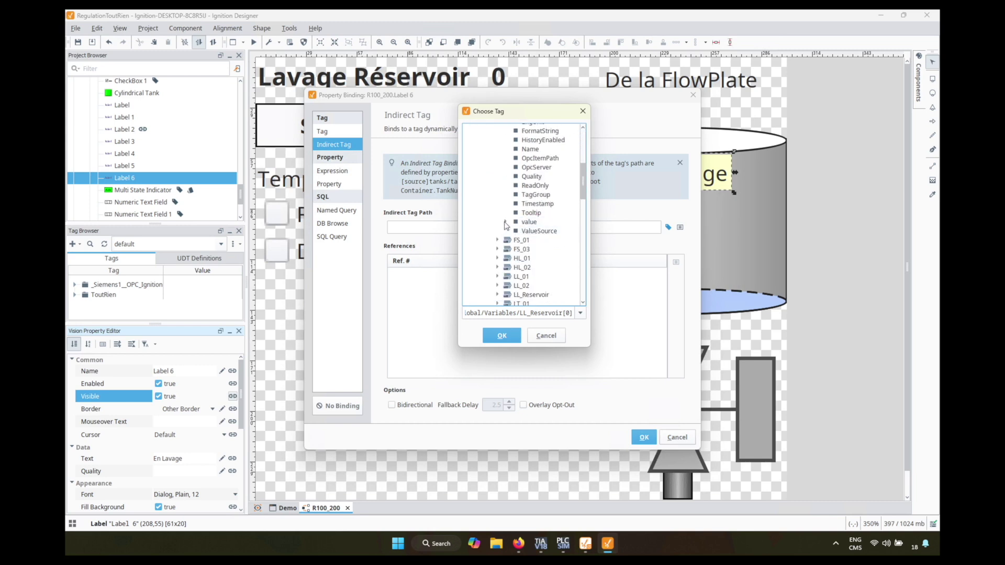
left_click(507, 226)
left_click(501, 335)
Replace the En_Lavage array index with {1}, link reference 1 to R100_200.Index, and apply the label's visibility binding.
double_click(586, 227)
type("{1}")
left_click(570, 275)
left_click(676, 262)
left_click(477, 192)
left_click(478, 390)
left_click(644, 437)
Start an indirect tag binding on the cylindrical tank's Value property, with LT_Reservoir[0] as its path.
left_click(593, 240)
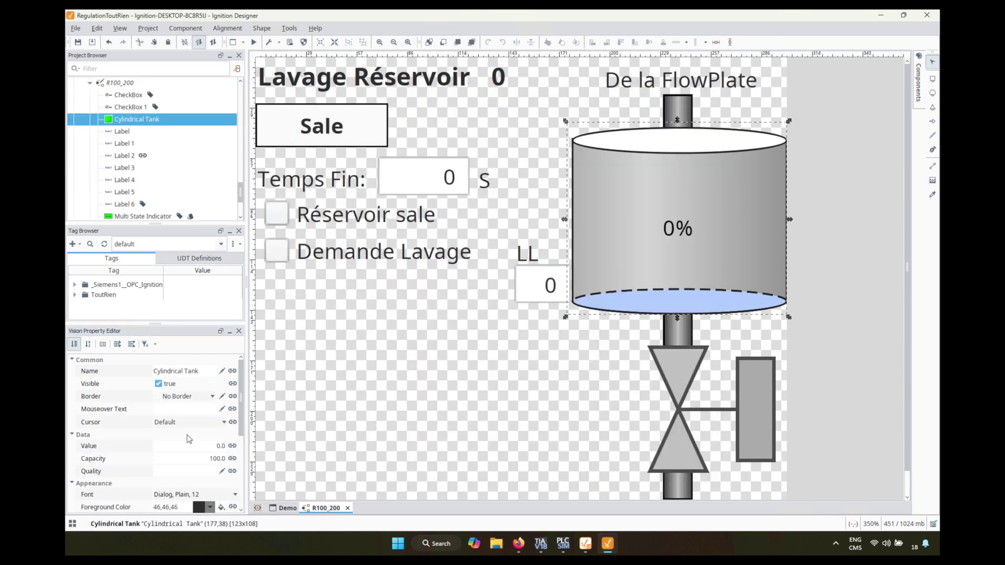
left_click(233, 446)
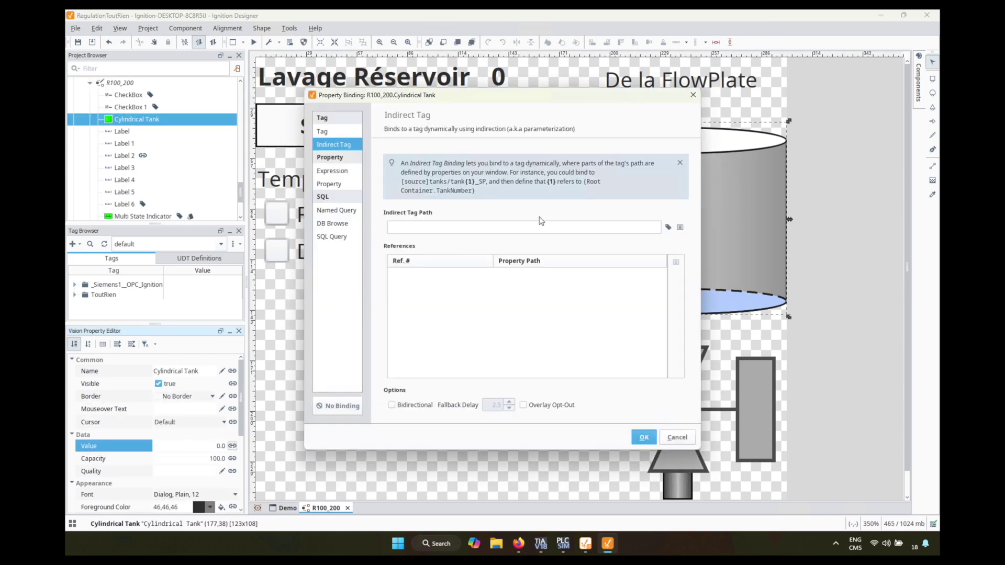
left_click(669, 228)
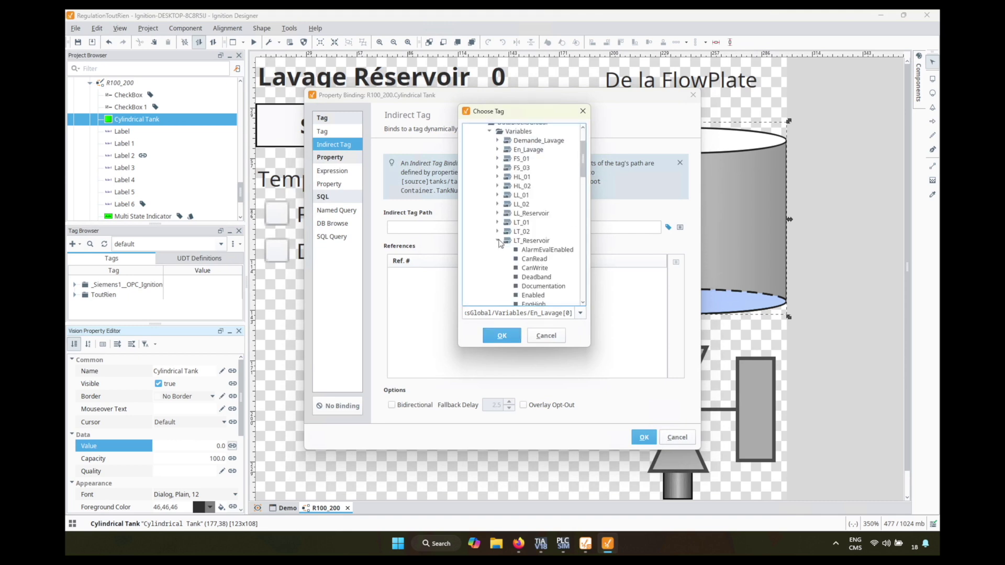
left_click_drag(583, 168, 583, 207)
left_click(532, 237)
left_click(501, 336)
Replace the LT_Reservoir array index with {1}, link reference 1 to R100_200.Index, and apply the tank's binding.
double_click(598, 227)
type("{1}")
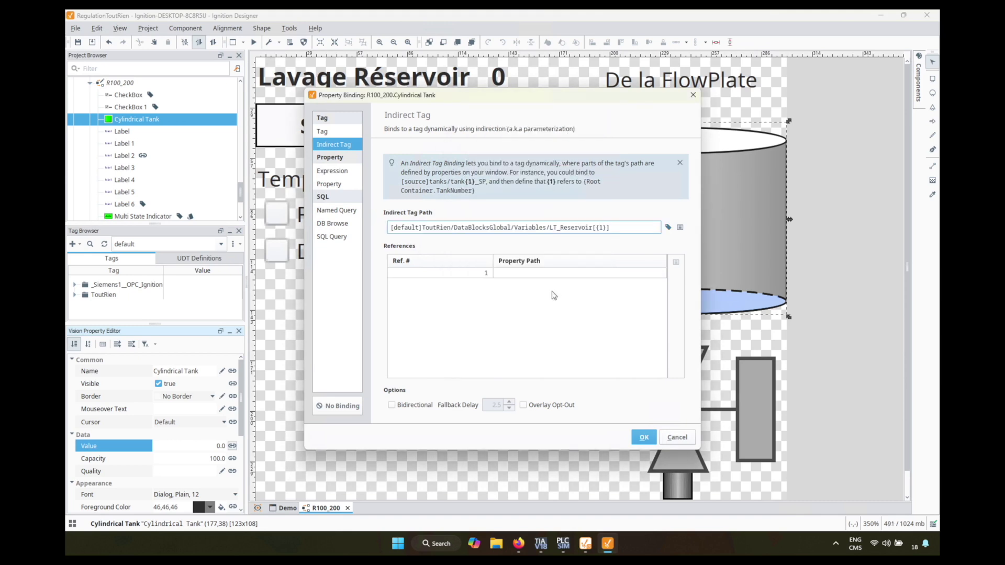
left_click(552, 275)
left_click(676, 261)
left_click(476, 192)
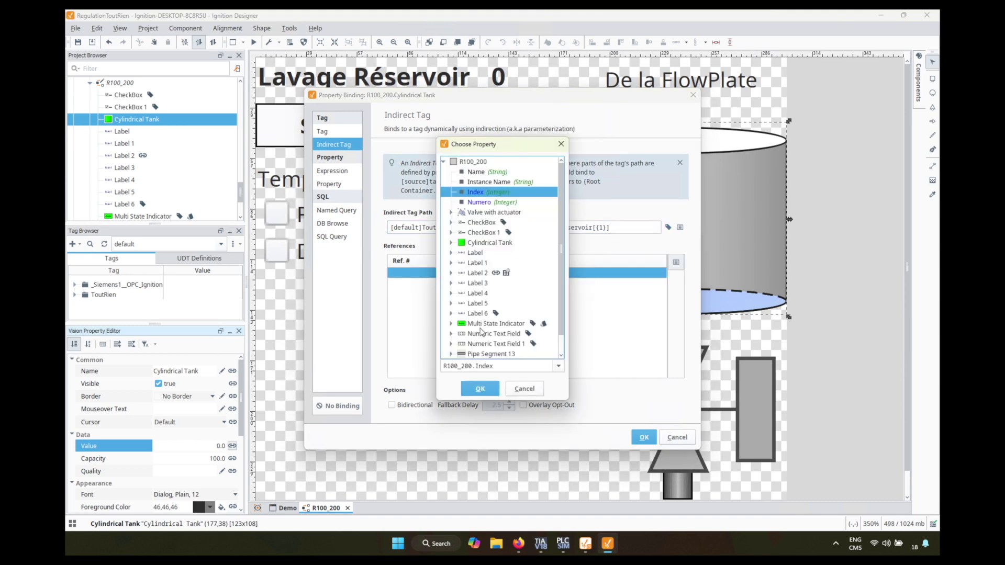
left_click(480, 389)
left_click(643, 437)
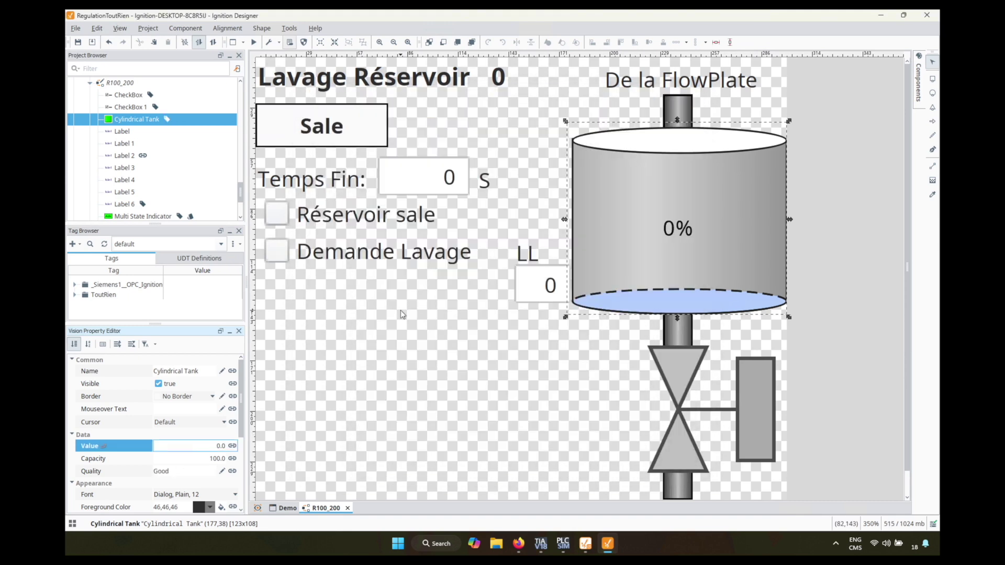
Close the R100_200 template to return to the Demo window and enlarge the Tag Browser area.
left_click(348, 511)
left_click(544, 307)
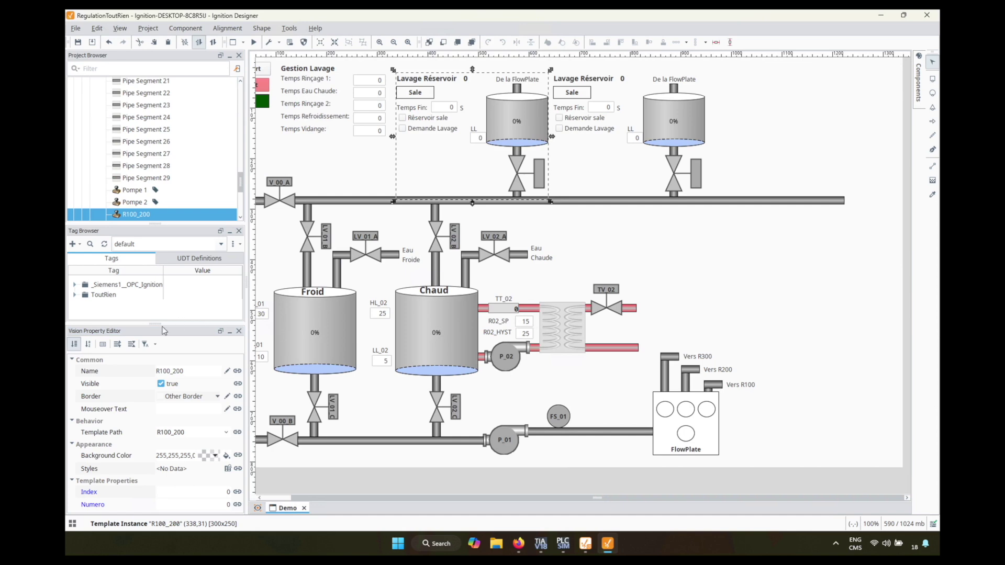
left_click_drag(156, 229, 155, 102)
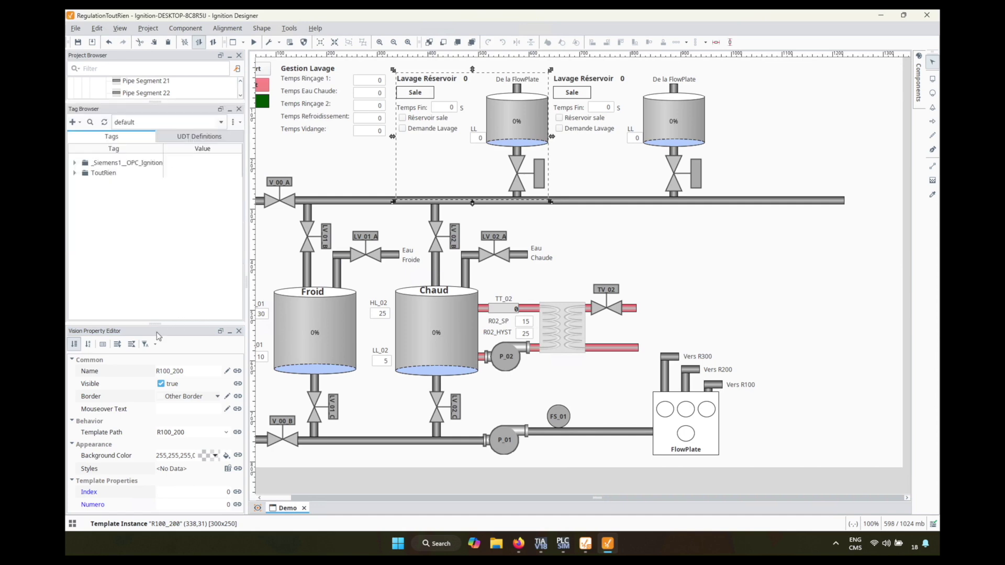
Enlarge the property editor area and set the first R100_200 instance's Numero to 100.
left_click_drag(155, 322, 155, 246)
left_click(211, 430)
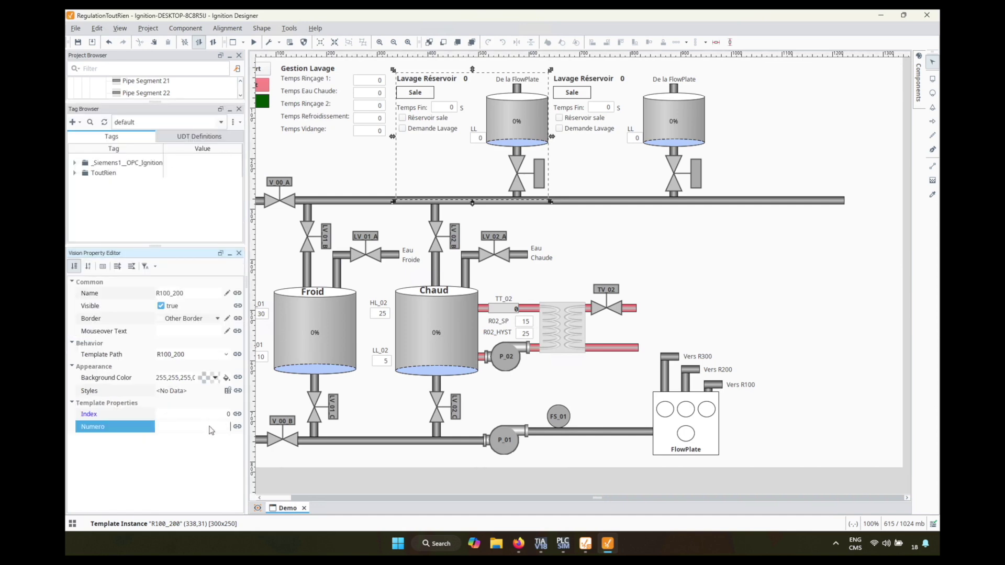
type("100")
key("Return")
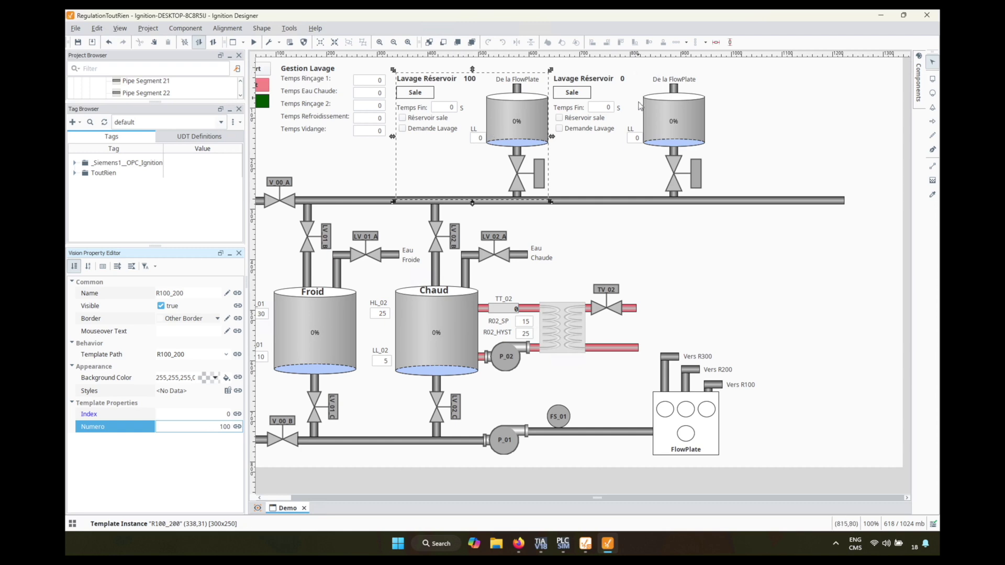
Set the second reservoir template instance's Numero to 200 and its Index to 1.
key("Tab")
left_click(205, 433)
type("200")
key("Return")
left_click(220, 416)
key("Return")
left_click(650, 78)
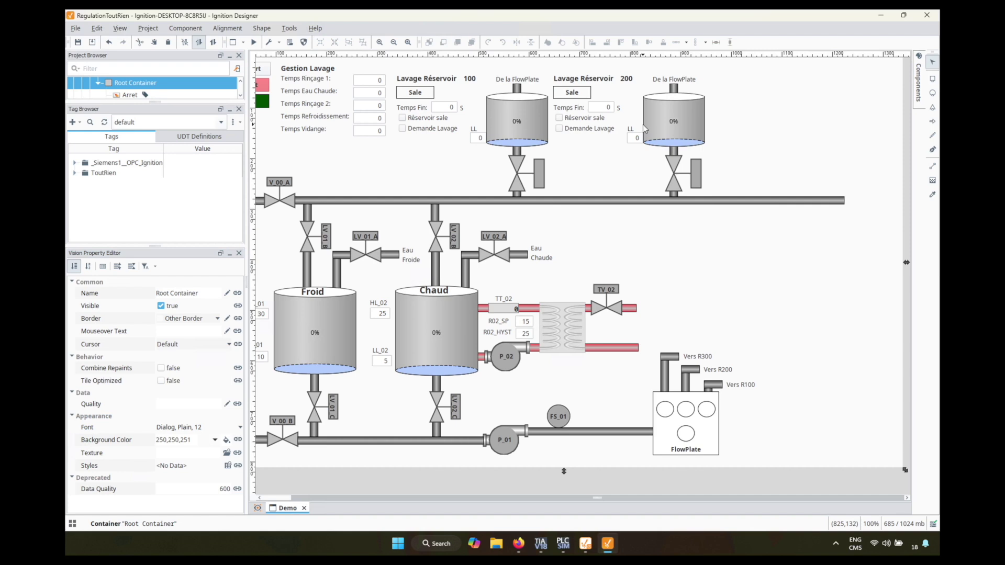
Switch to TIA Portal, monitor the Variables data block online, and modify LL_Reservoir[0] to 10.
key("alt+Tab")
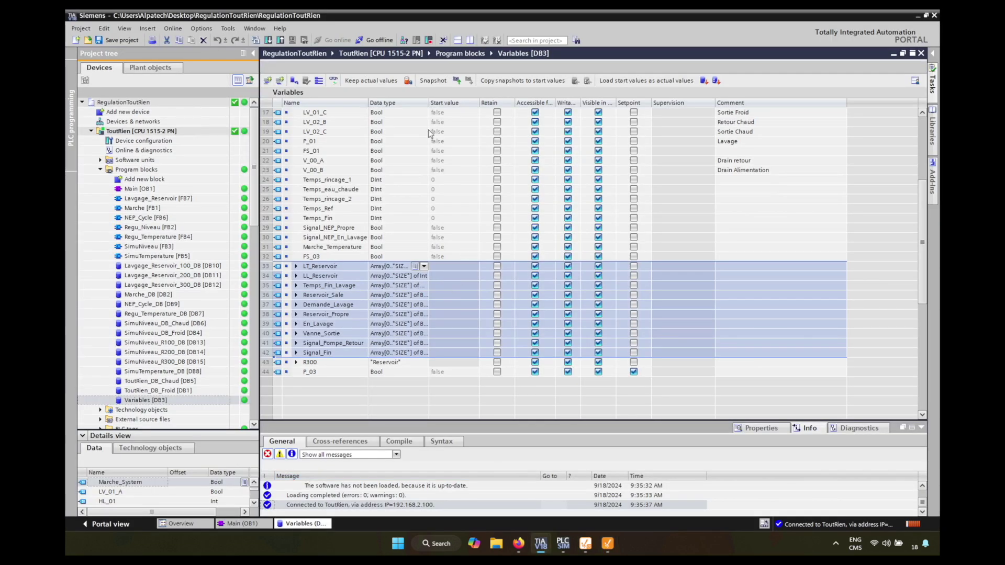
left_click(333, 80)
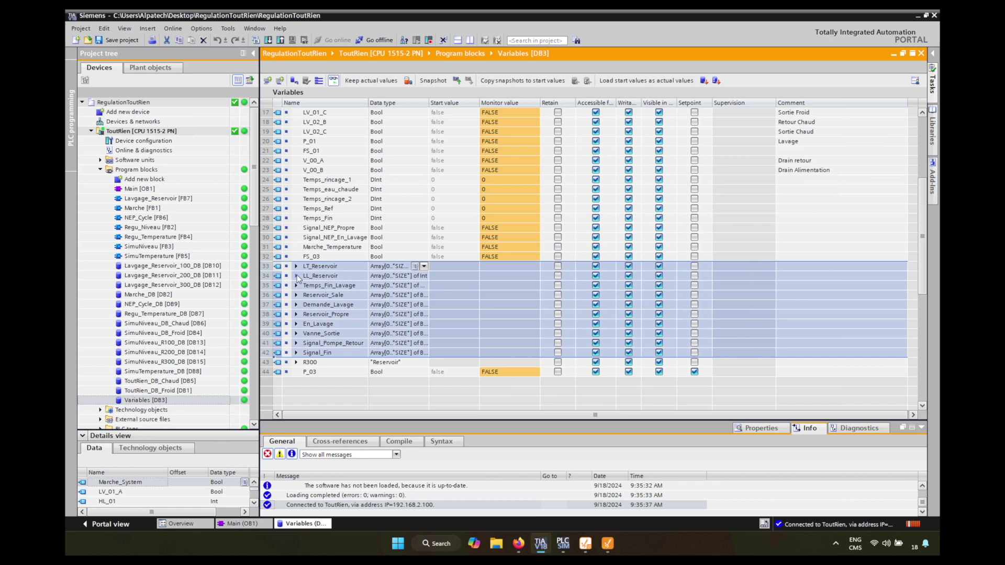
left_click(296, 276)
right_click(494, 286)
left_click(510, 283)
type("10")
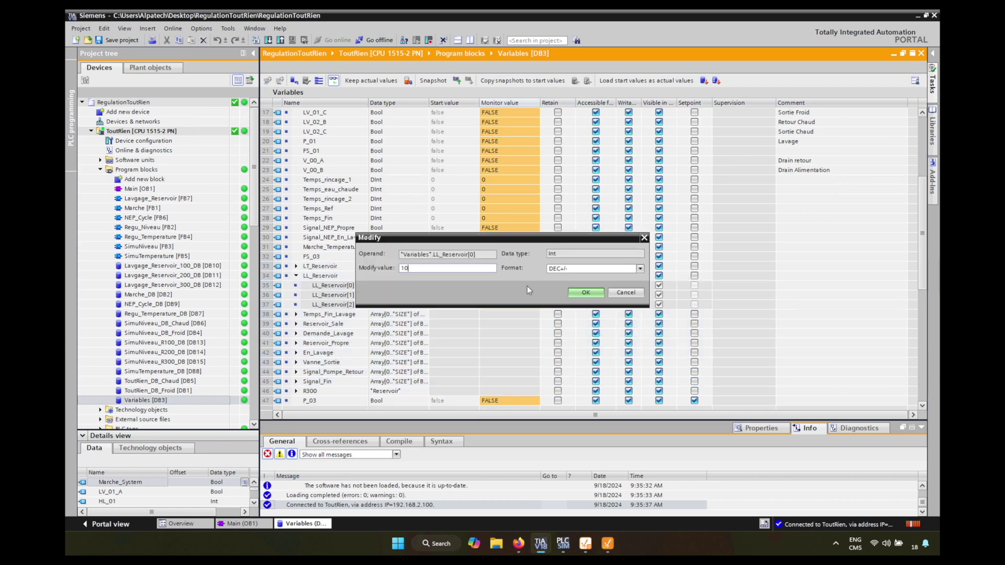
left_click(581, 293)
Modify the online value of LL_Reservoir[1] to 20.
right_click(495, 294)
left_click(511, 291)
type("20")
left_click(574, 293)
Save the project in Ignition Designer, and switch to the running Vision client to load the project update.
key("alt+Tab")
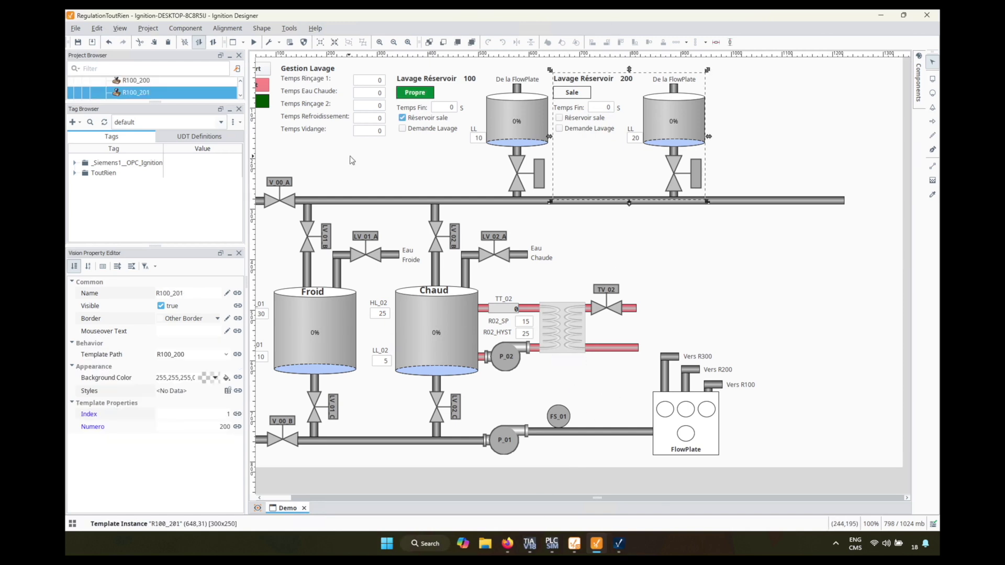
left_click(77, 42)
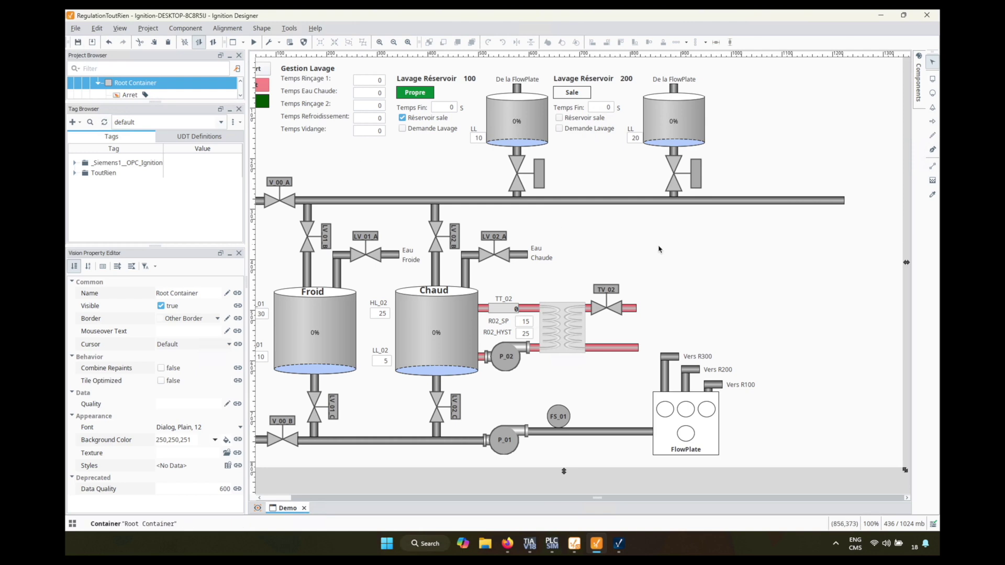
key("alt+Tab")
left_click(467, 313)
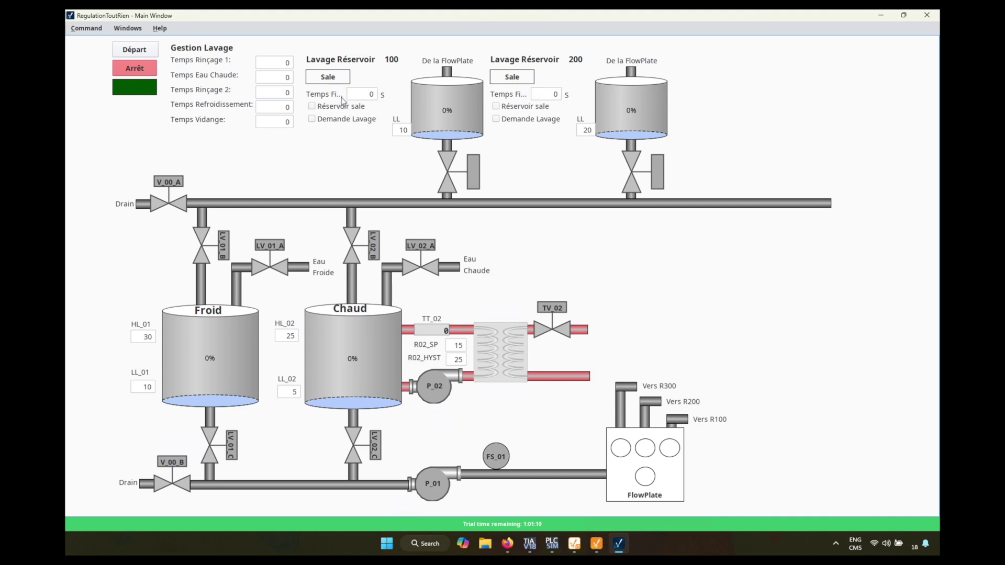
Mark reservoirs 100 and 200 as dirty by enabling Réservoir sale for each.
left_click(312, 107)
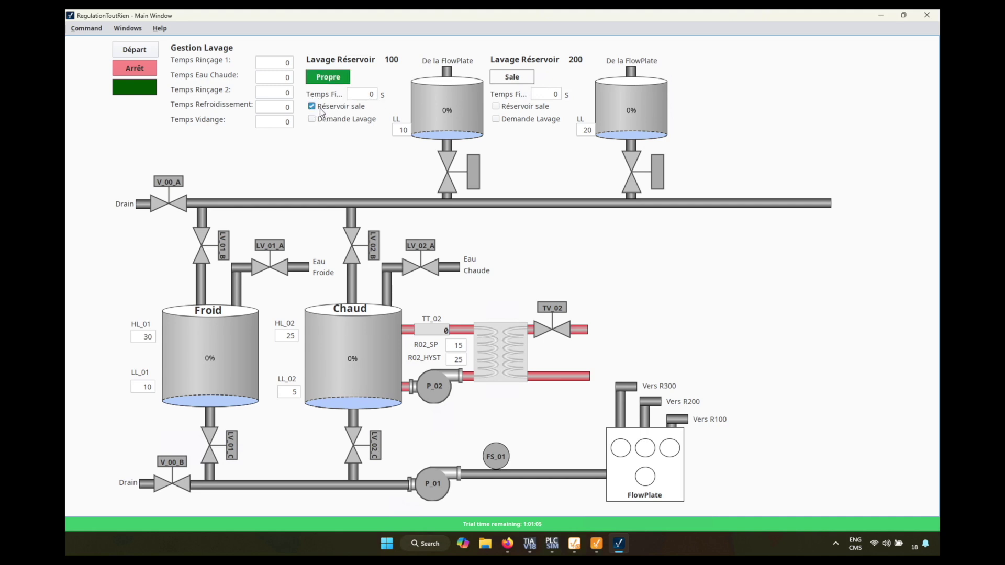
left_click(496, 106)
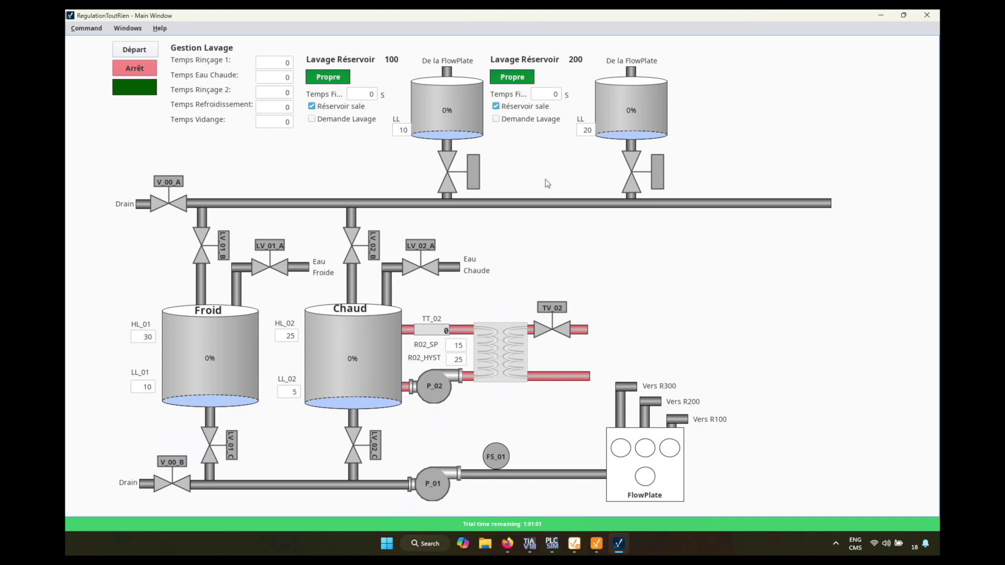
In Ignition Designer, open the R100_200 template, shift the Temps Fin field and its S unit label slightly right, and widen the Temps Fin label.
left_click(597, 543)
double_click(473, 125)
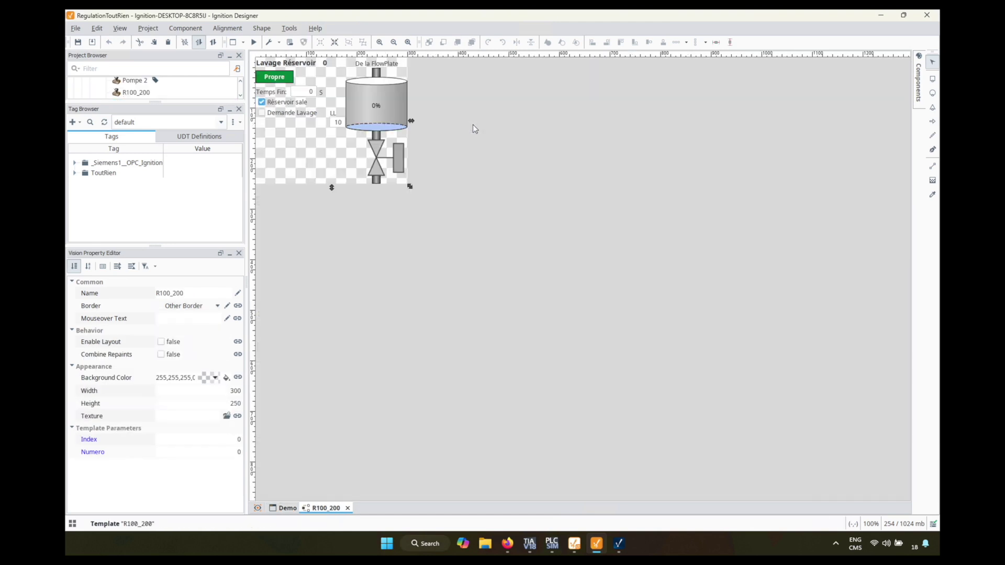
left_click(300, 94)
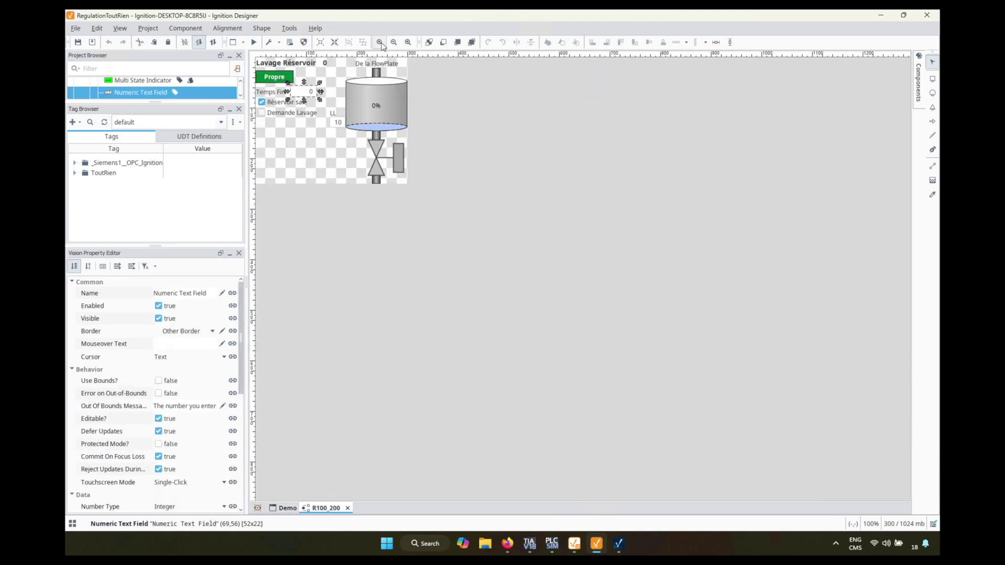
scroll(301, 96, "up", 4)
left_click(422, 151, "shift")
left_click_drag(422, 152, 435, 152)
left_click(314, 151)
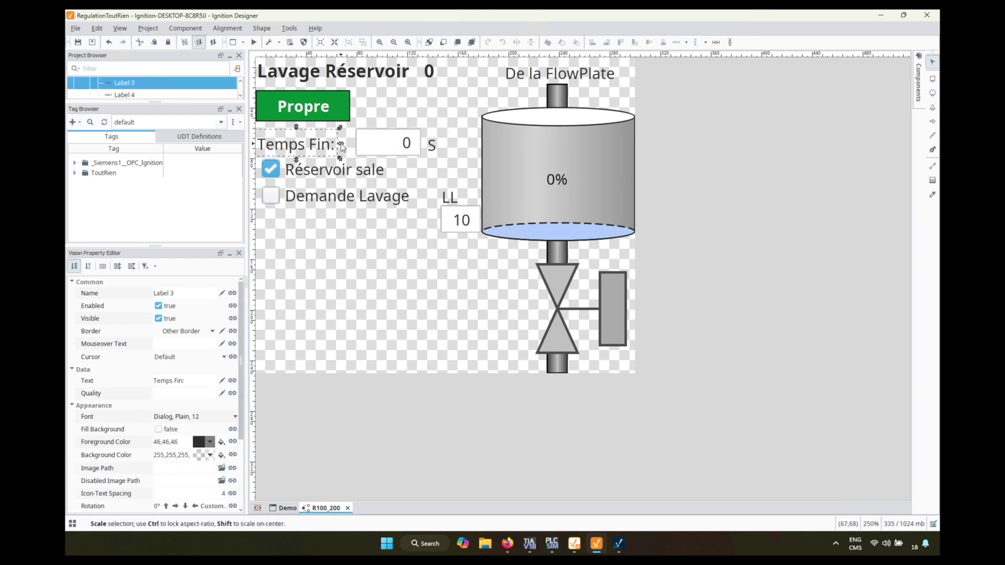
left_click(353, 260)
Change the Multi State Indicator's State binding to use a Reservoir_Propre array element as its indirect tag path.
left_click(324, 115)
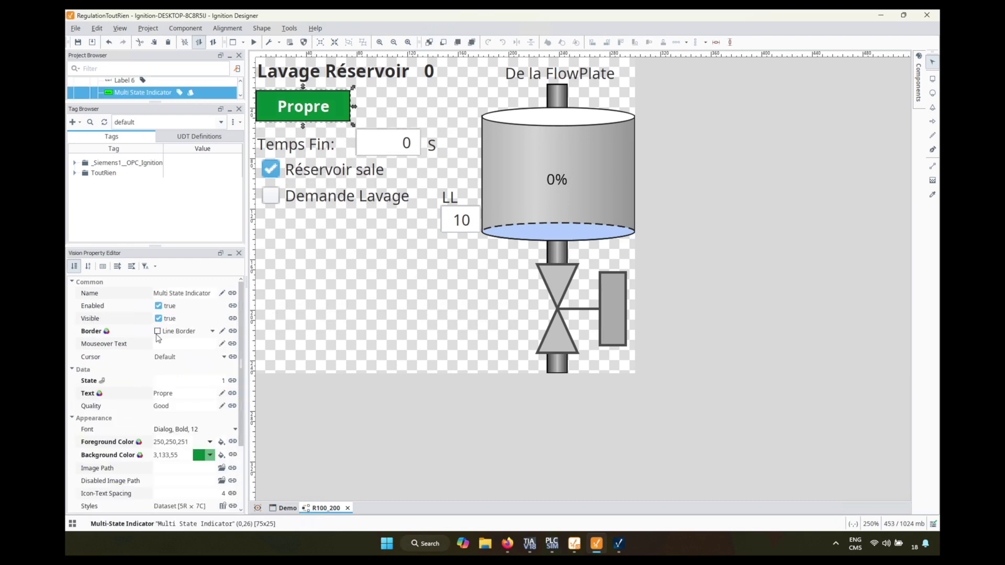
left_click(232, 380)
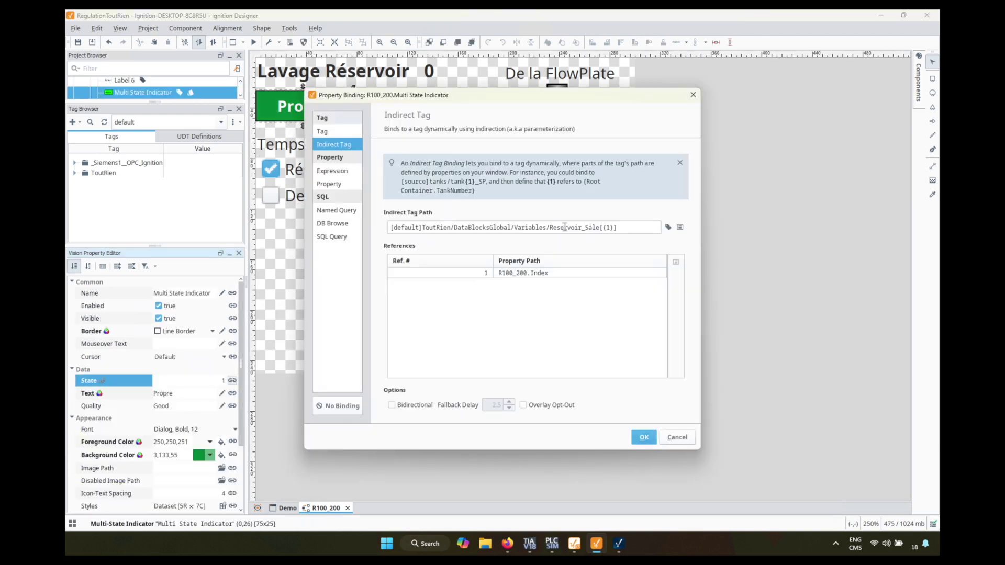
left_click(669, 227)
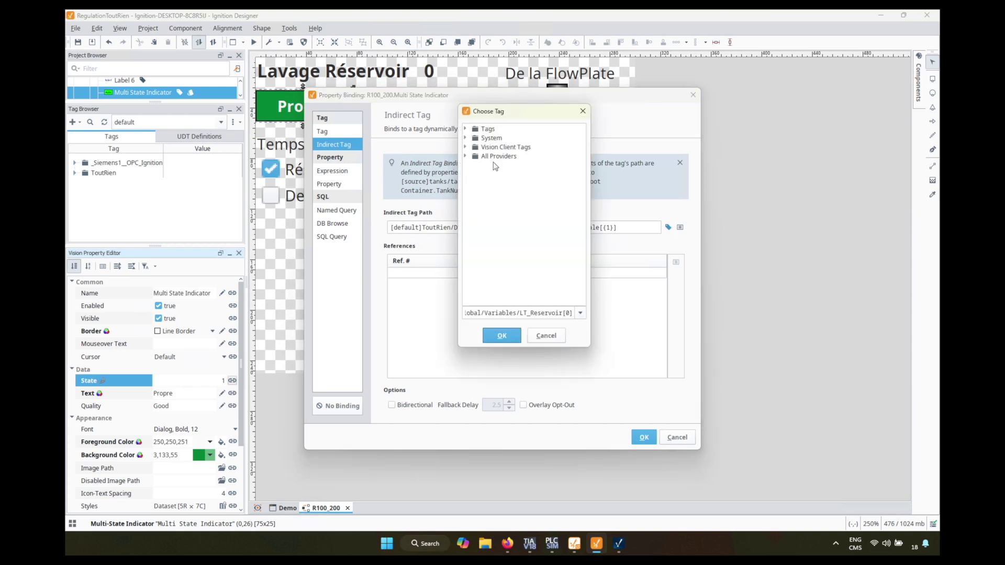
left_click(466, 129)
left_click(474, 157)
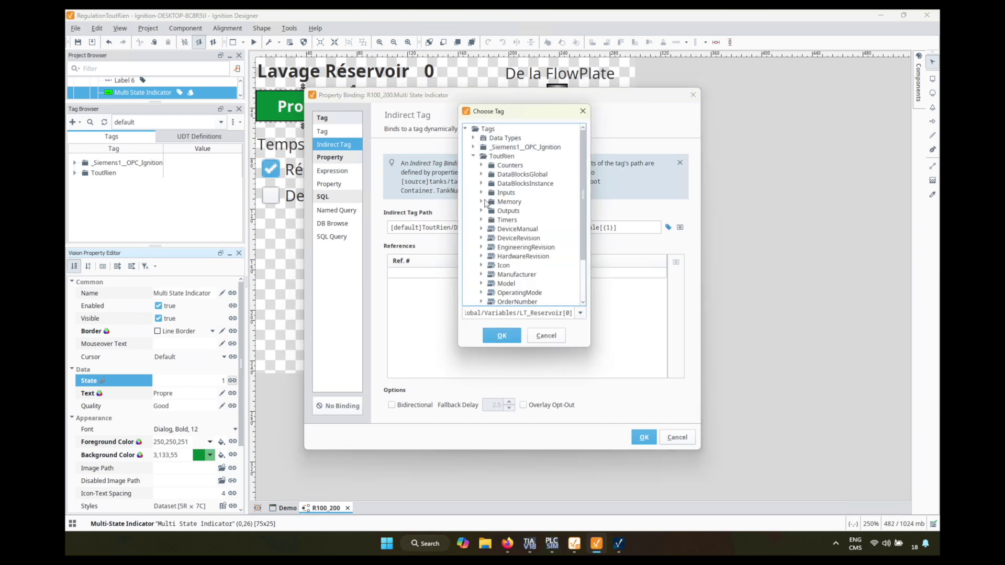
left_click(497, 244)
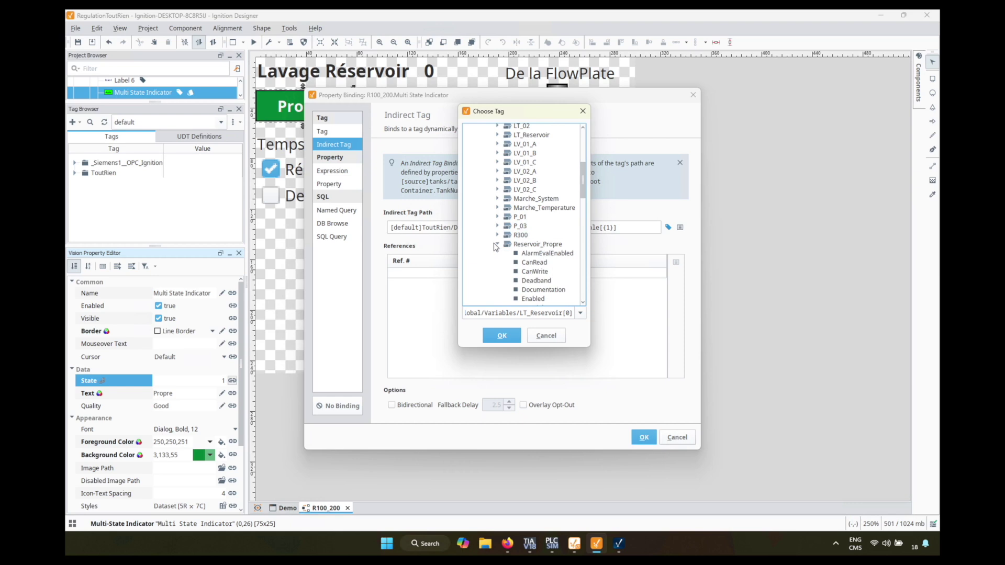
scroll(498, 246, "down", 6)
left_click(506, 260)
left_click(530, 269)
left_click(502, 336)
Replace the Reservoir_Propre array index with {1}, link reference 1 to R100_200.Index, and apply the indicator's binding.
left_click(615, 227)
type("{1}")
left_click(653, 272)
left_click(492, 204)
left_click(481, 389)
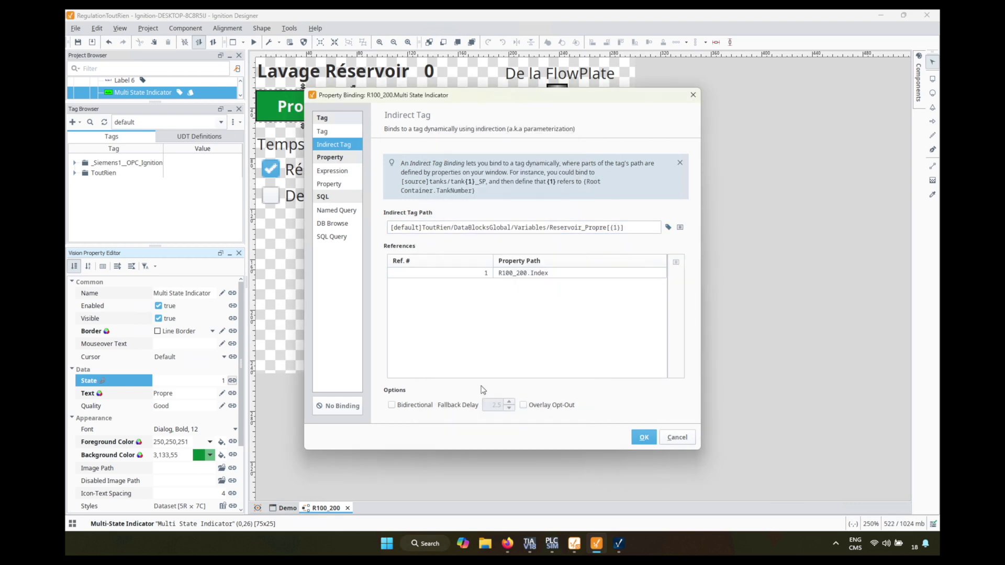
left_click(644, 437)
Close the R100_200 template with its changes committed, and load the project update in the running Vision client.
left_click(348, 508)
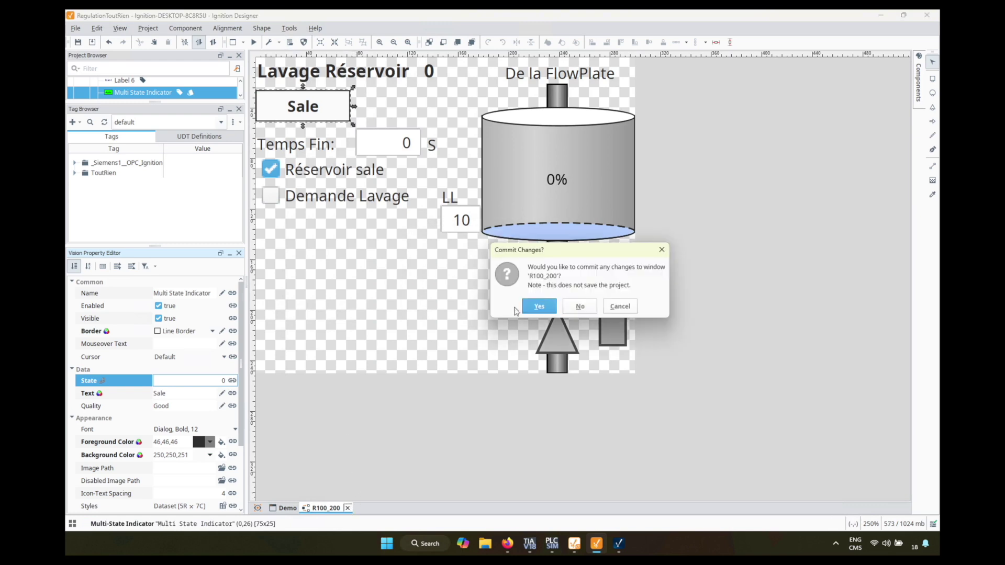
key("Return")
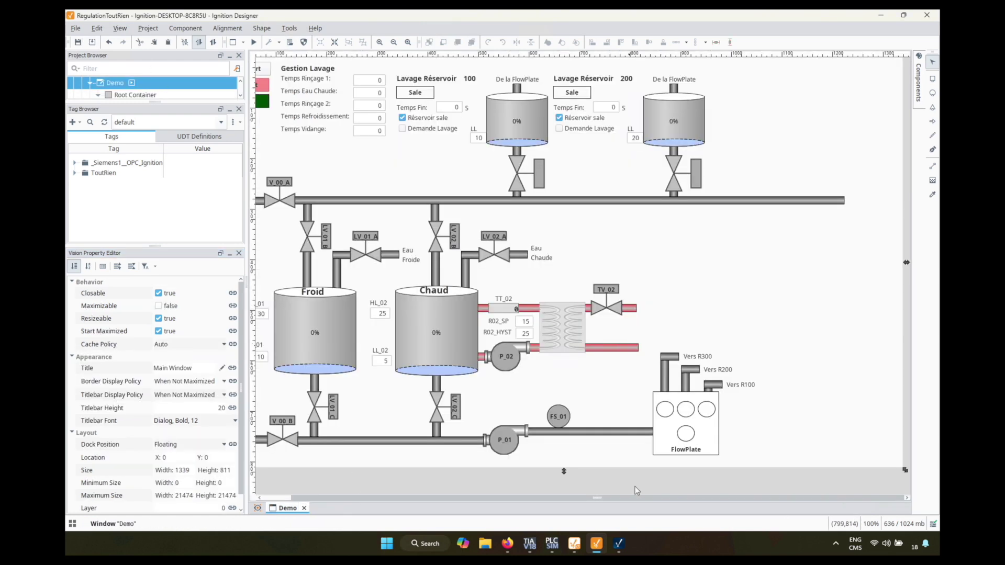
left_click(619, 545)
left_click(507, 39)
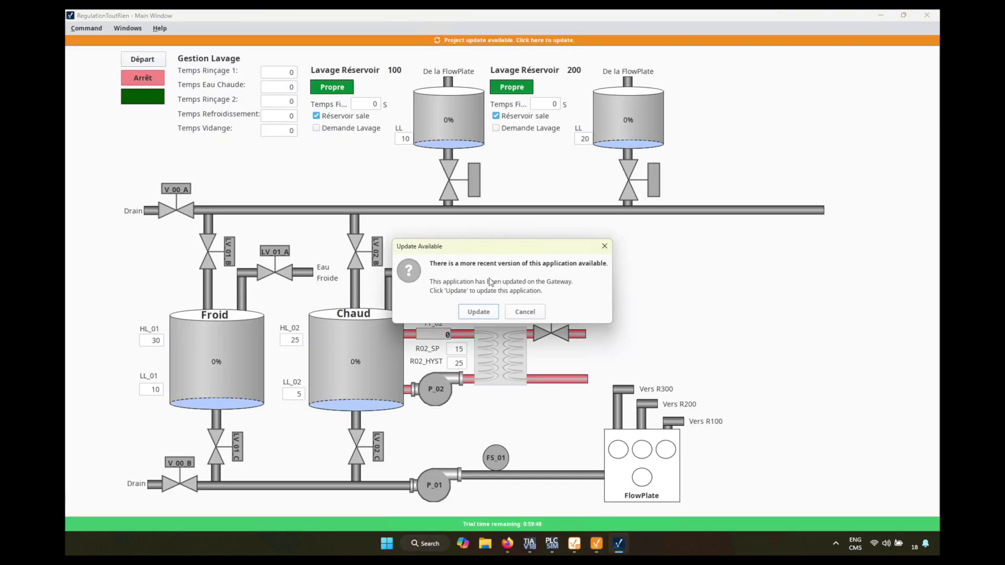
left_click(478, 309)
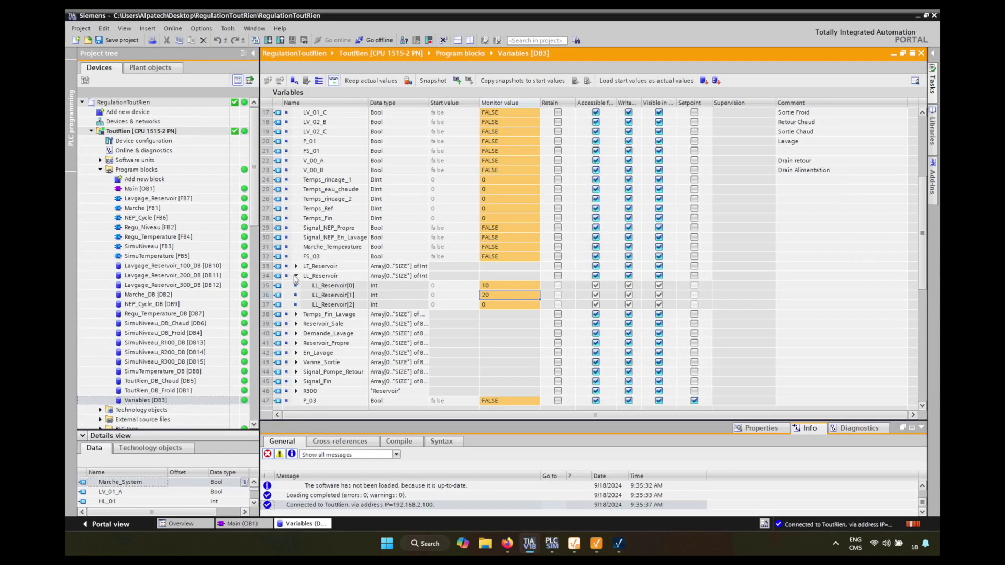
Turn off Réservoir sale for reservoir 200 in the Vision client and check the Reservoir_Sale array values in TIA Portal.
left_click(296, 276)
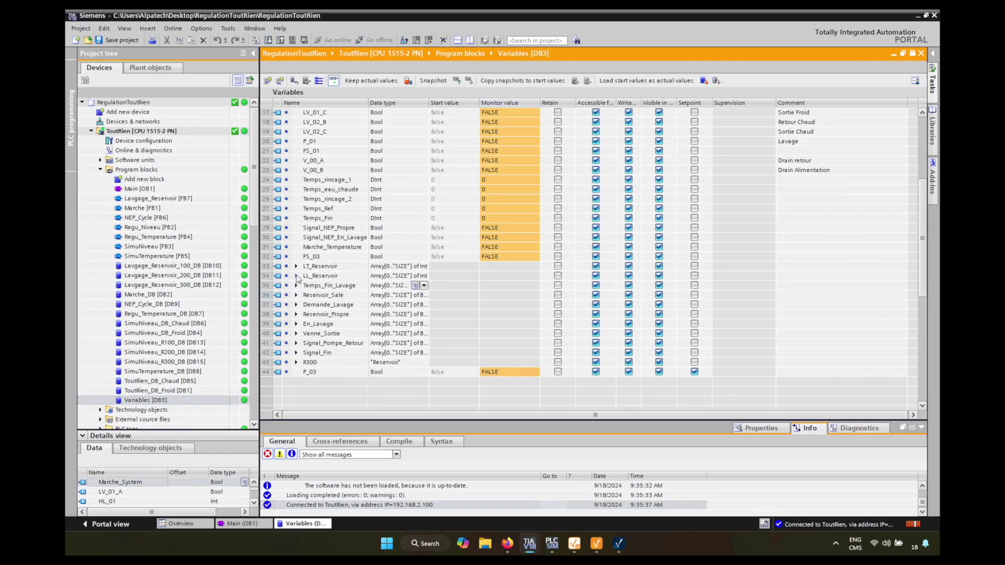
left_click(296, 295)
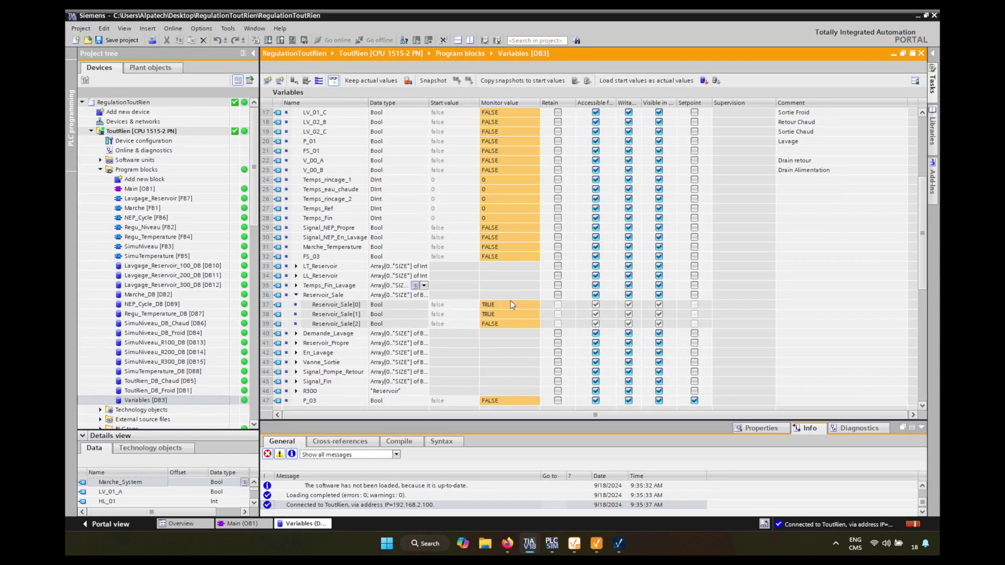
left_click(619, 544)
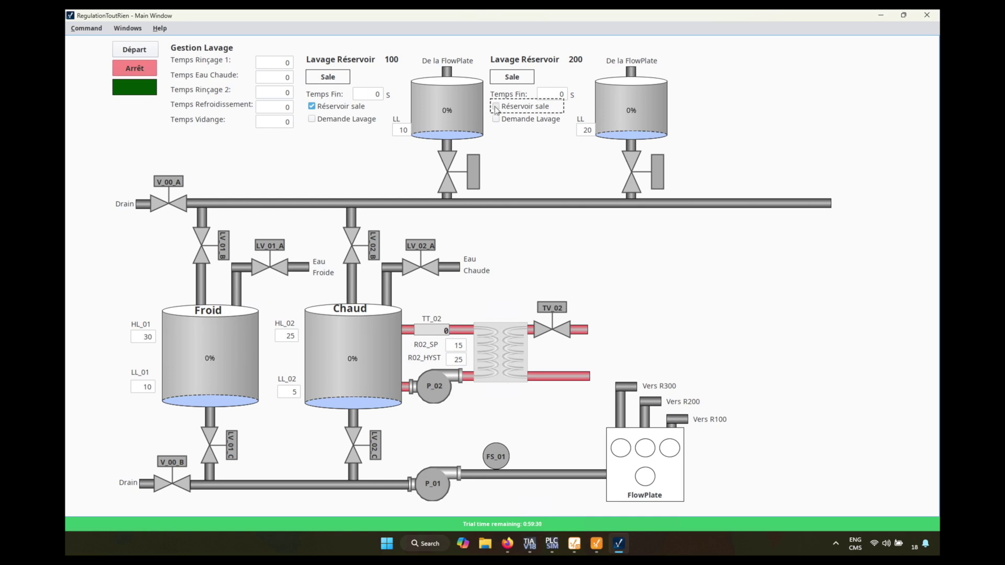
mouse_move(530, 547)
left_click(476, 482)
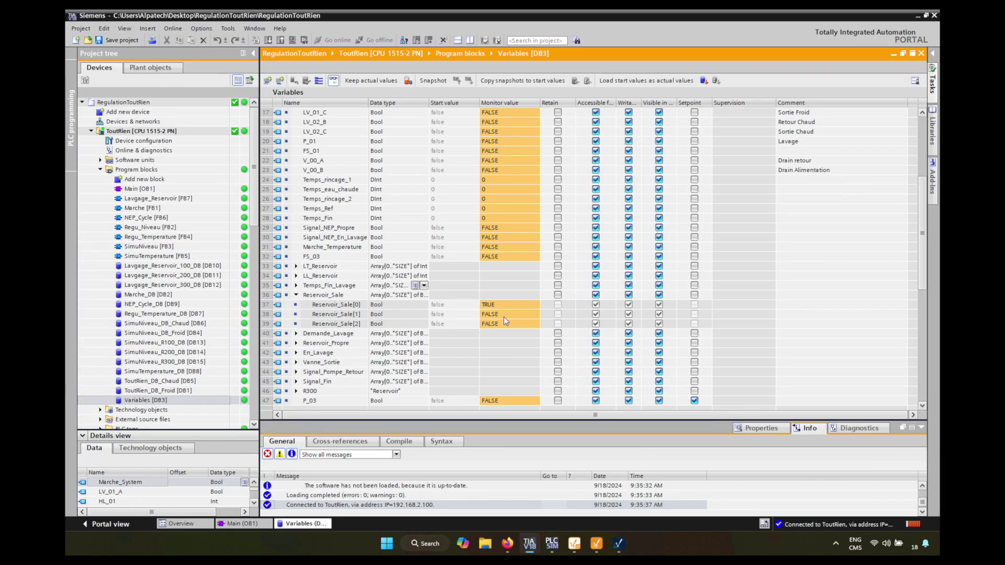
Set Temps Fin to 11 s for reservoir 100 and 22 s for reservoir 200, checking the Temps_Fin_Lavage array in TIA Portal.
key("alt+Tab")
left_click(371, 92)
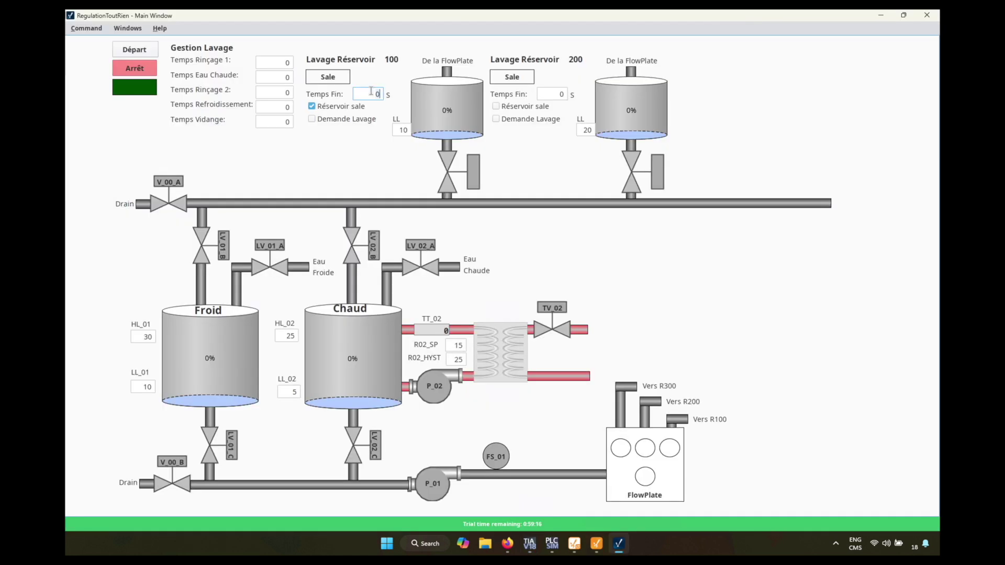
type("11")
left_click(550, 92)
type("22")
key("alt+Tab")
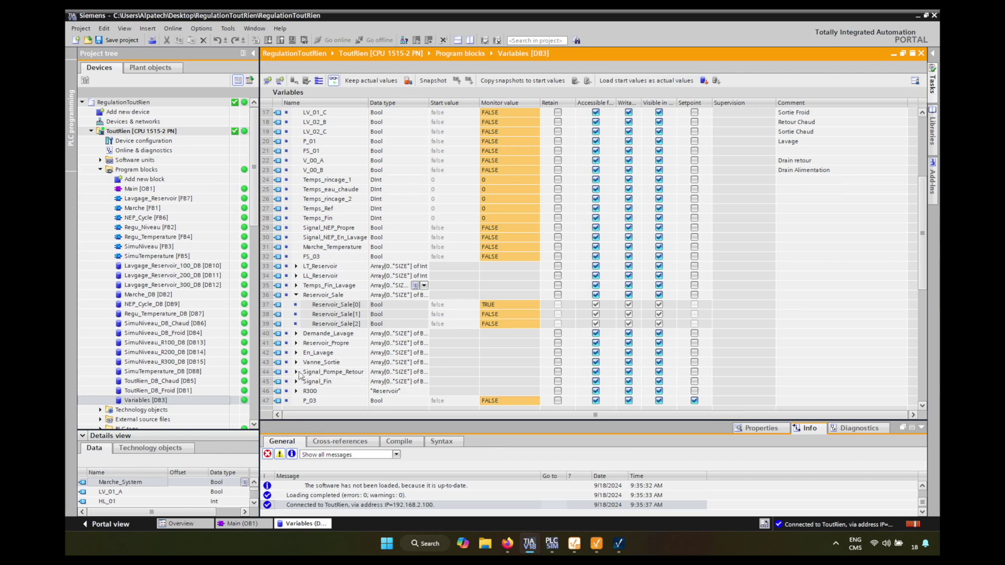
left_click(297, 285)
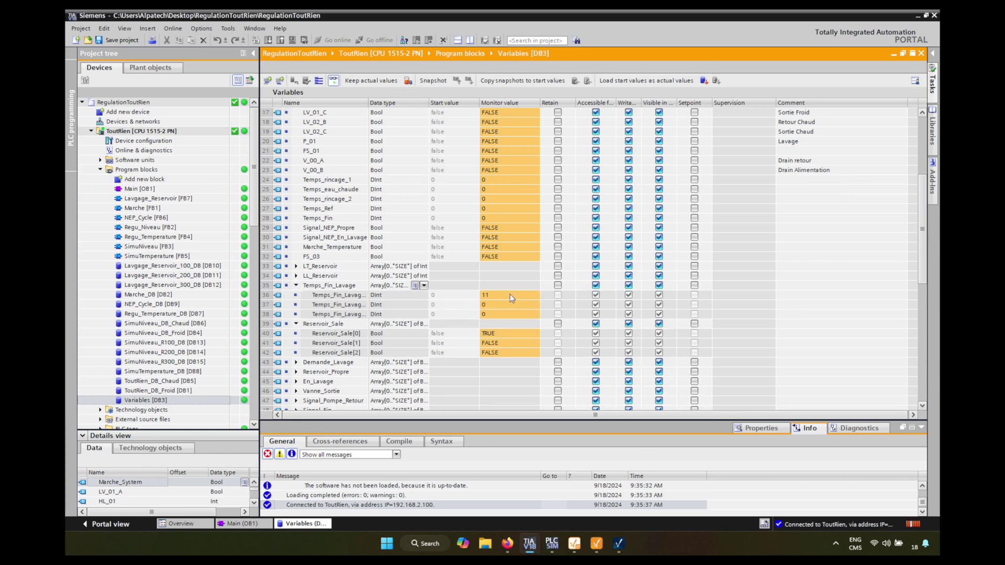
key("alt+Tab")
type("2")
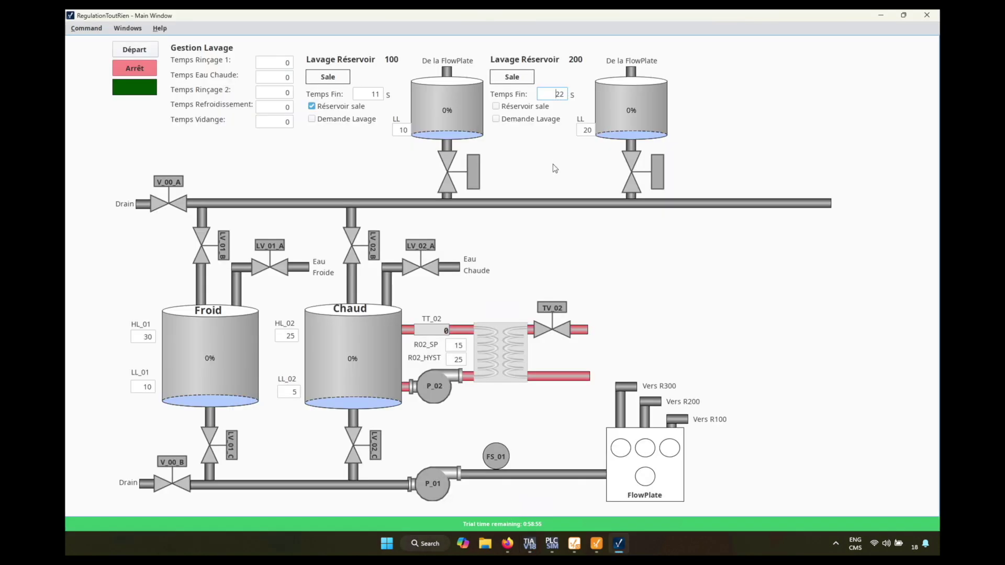
key("alt+Tab")
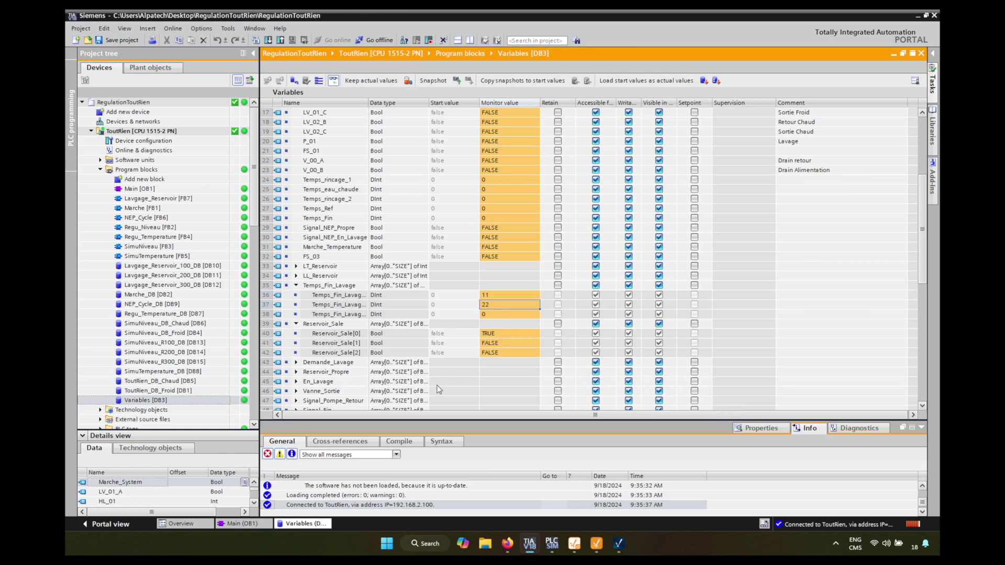
Enable Demande Lavage for reservoir 100 in the Vision client and check the Demande_Lavage array in TIA Portal.
key("alt+Tab")
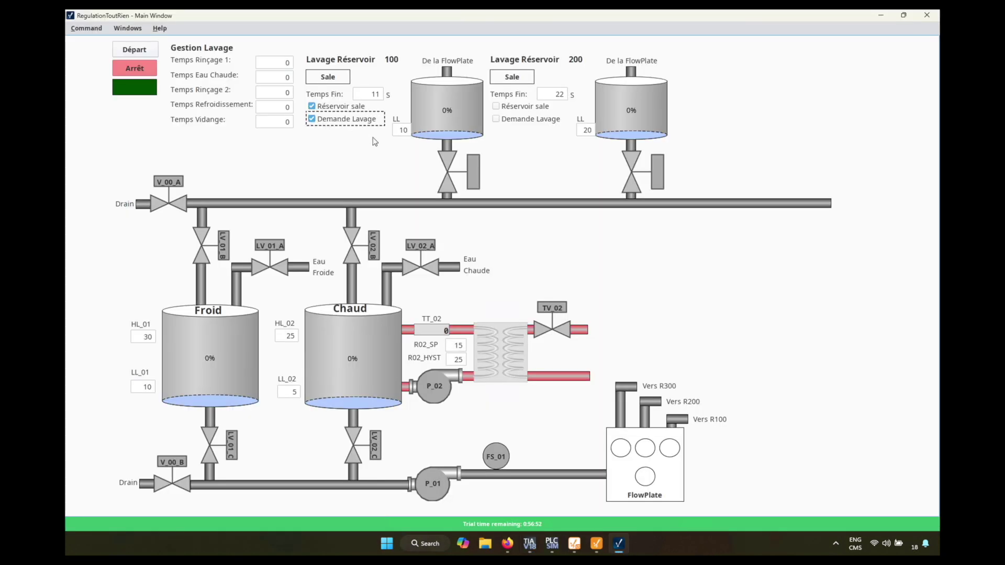
left_click(529, 545)
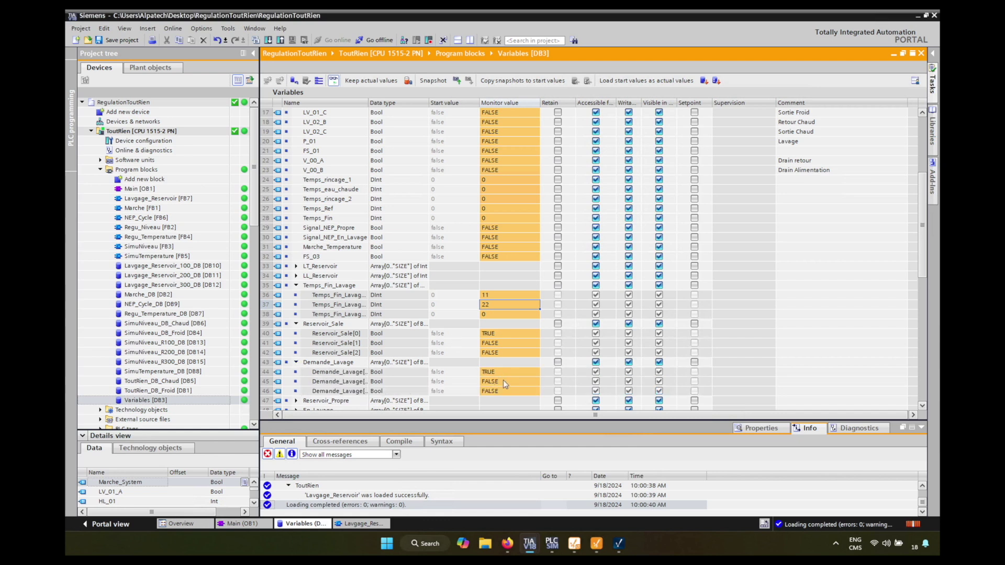
Return to the Vision client and issue the Arrêt command.
key("alt+Tab")
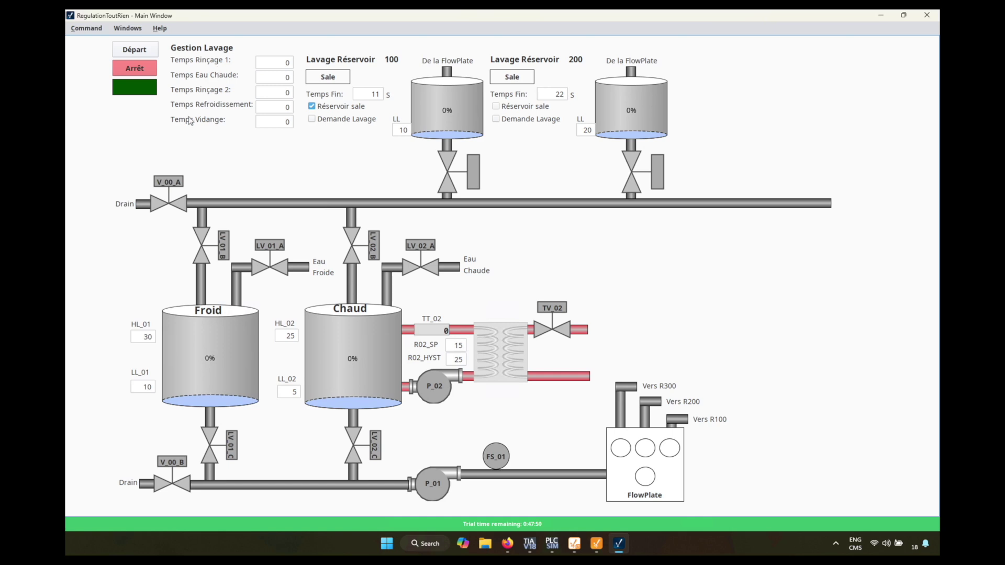
left_click(134, 66)
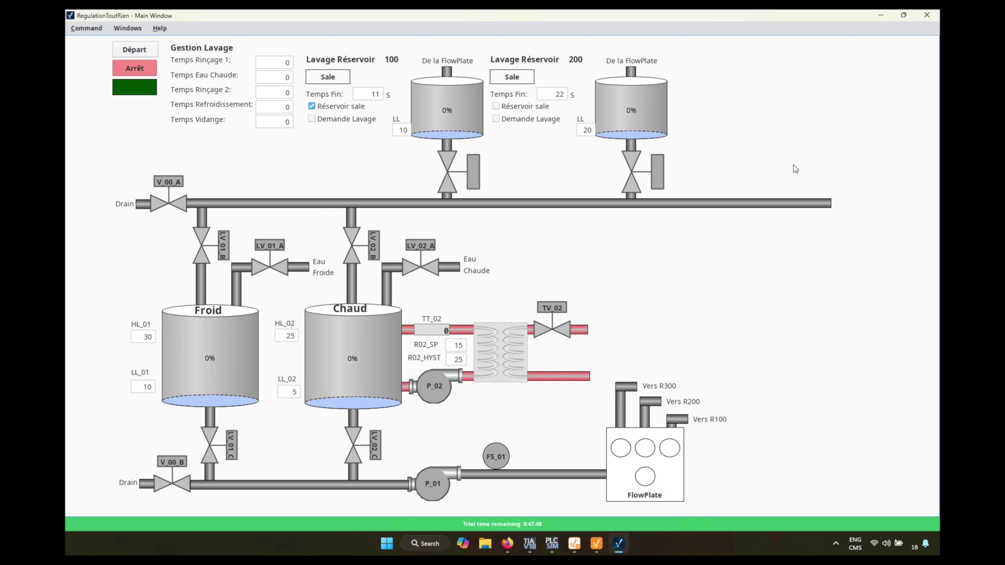